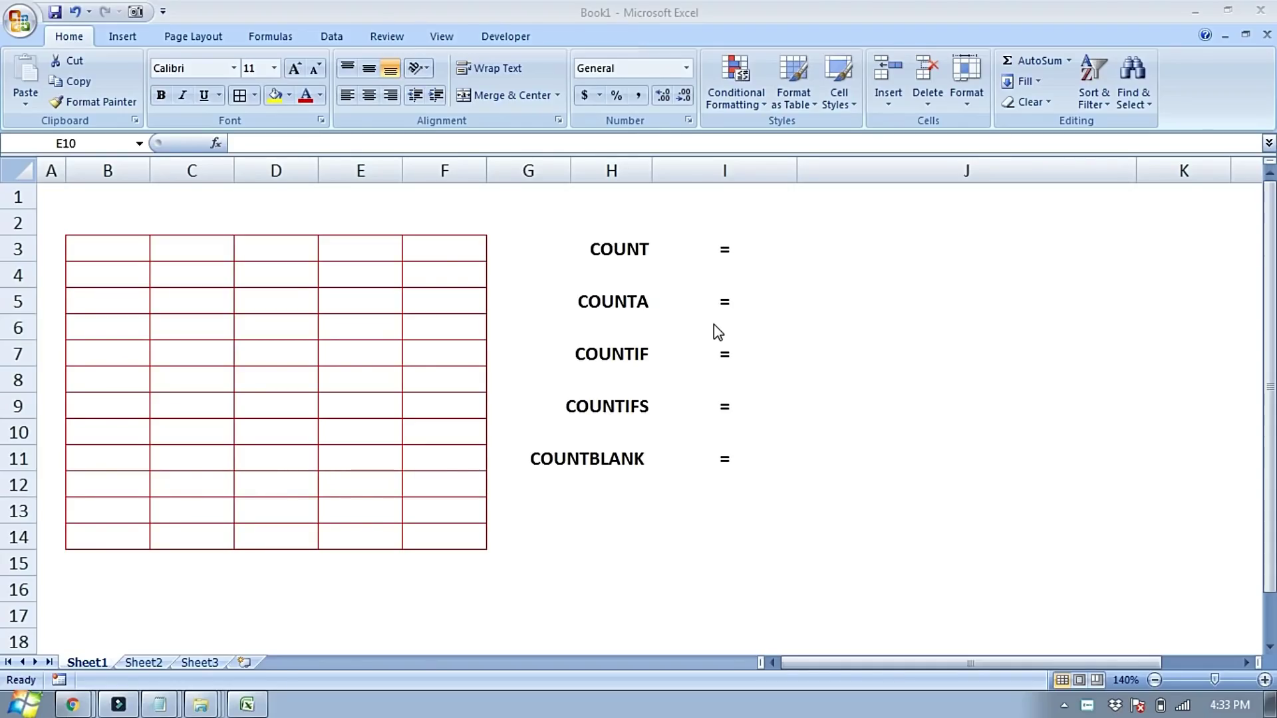
- Select the empty table range B3:F14 next to the COUNT label in H3
{"action": "left_click", "coordinate": [731, 350]}
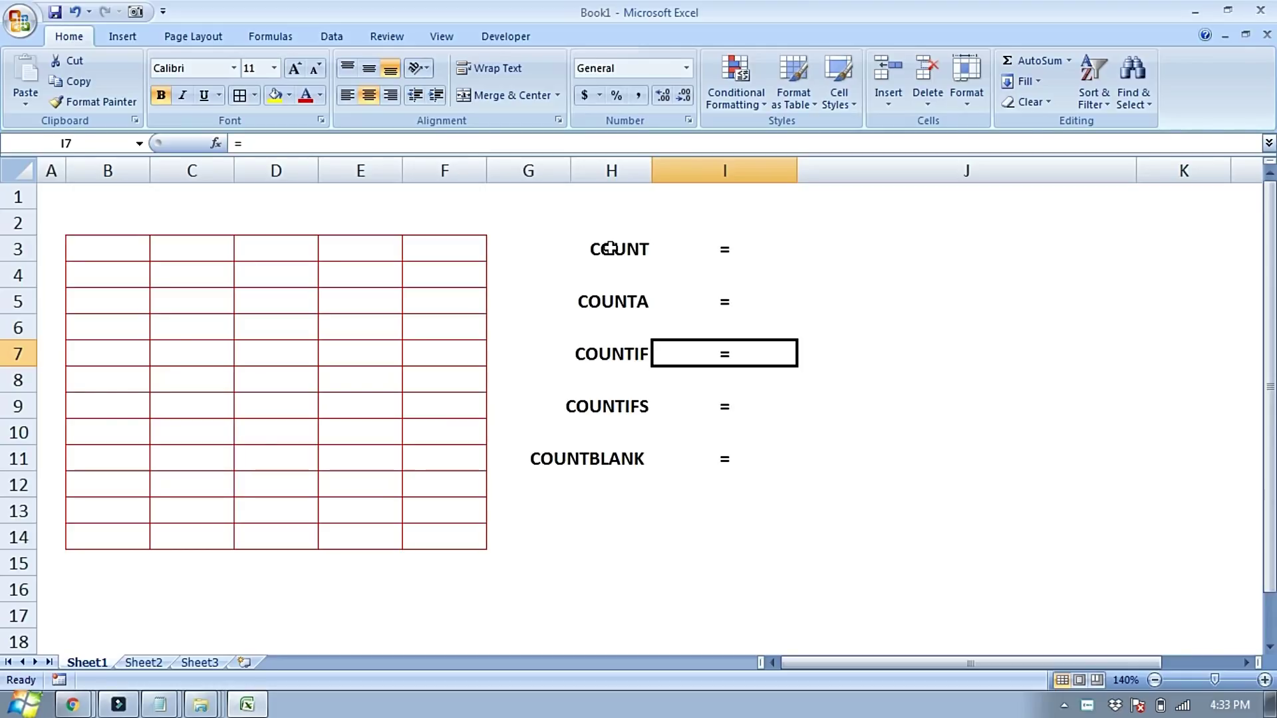
{"action": "left_click", "coordinate": [611, 248]}
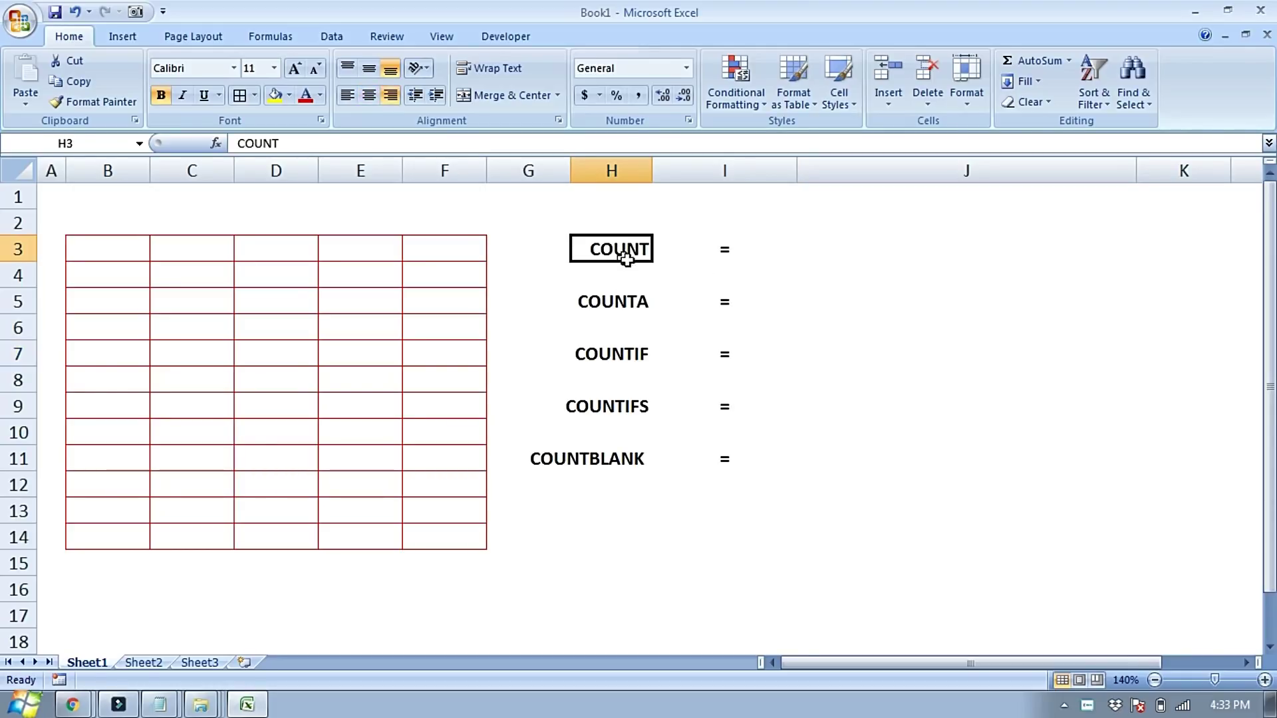
{"action": "left_click", "coordinate": [723, 253]}
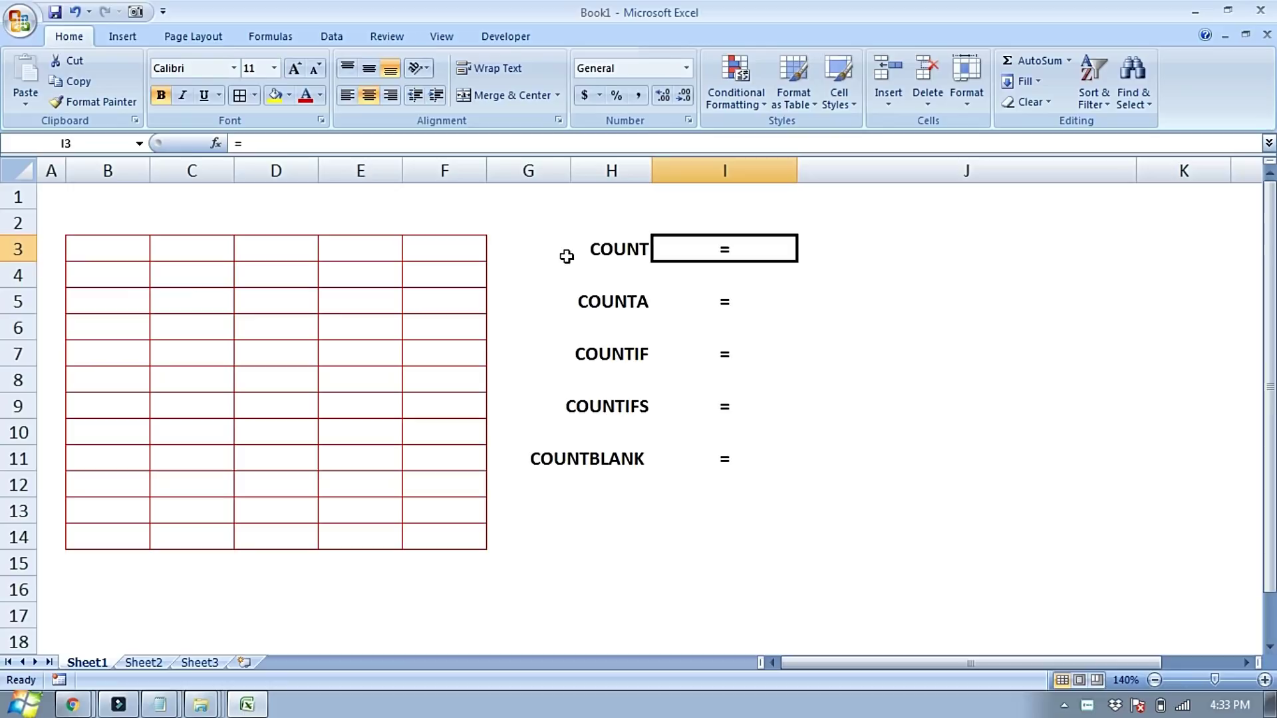
{"action": "left_click", "coordinate": [789, 325]}
{"action": "mouse_move", "coordinate": [111, 247]}
{"action": "left_mouse_down"}
{"action": "mouse_move", "coordinate": [294, 277]}
{"action": "mouse_move", "coordinate": [470, 525]}
{"action": "left_mouse_up"}
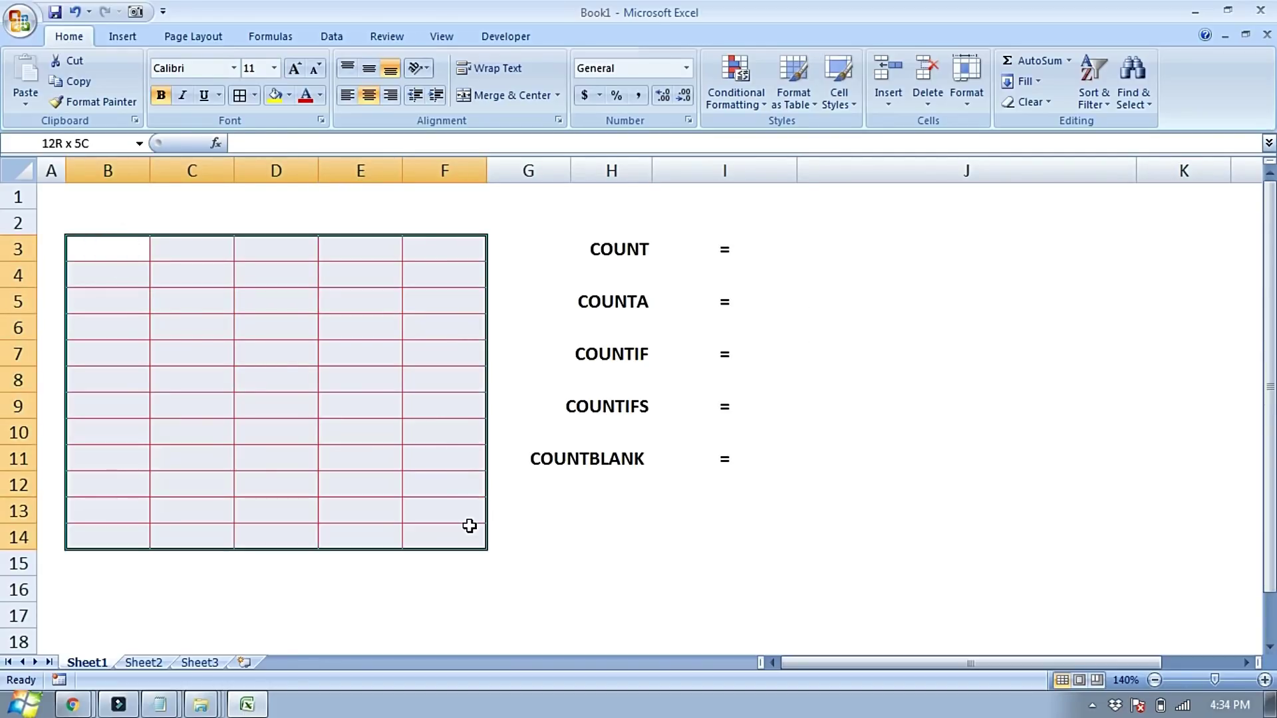
{"action": "left_click_drag", "start_coordinate": [986, 413], "coordinate": [852, 603]}
{"action": "mouse_move", "coordinate": [128, 251]}
{"action": "left_mouse_down"}
{"action": "mouse_move", "coordinate": [448, 488]}
{"action": "mouse_move", "coordinate": [452, 534]}
{"action": "left_mouse_up"}
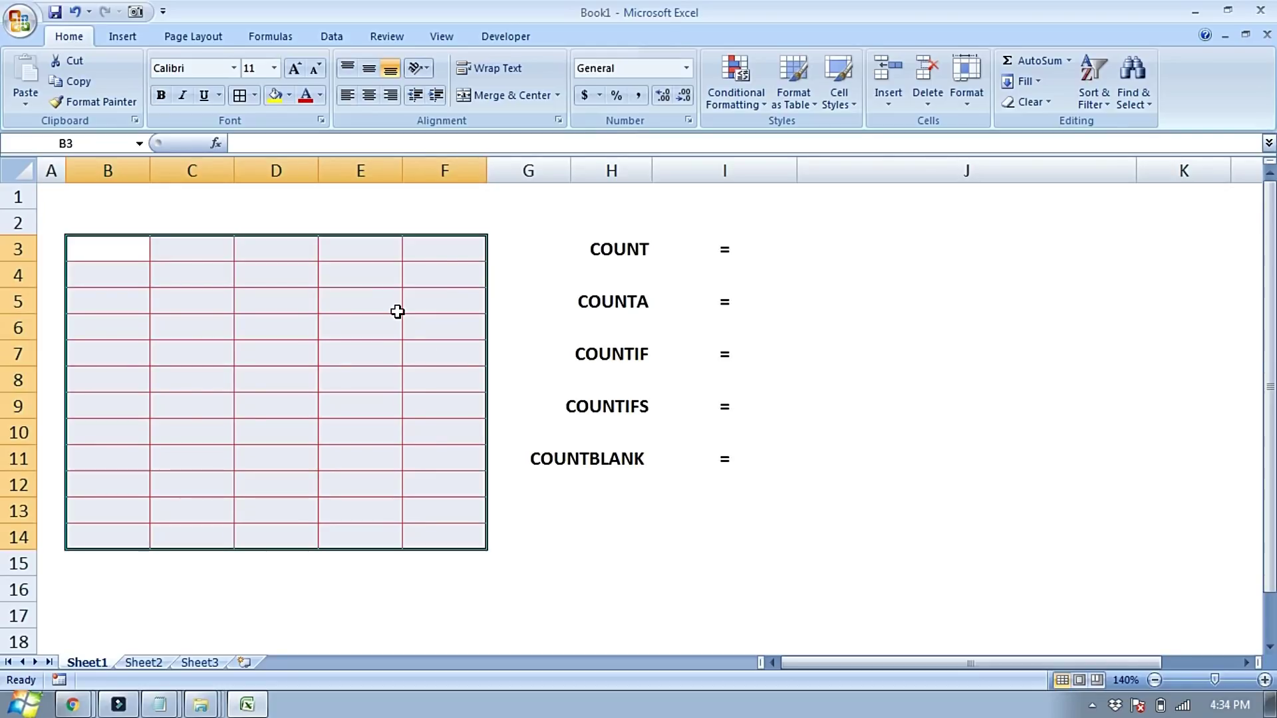
{"action": "left_click", "coordinate": [627, 248]}
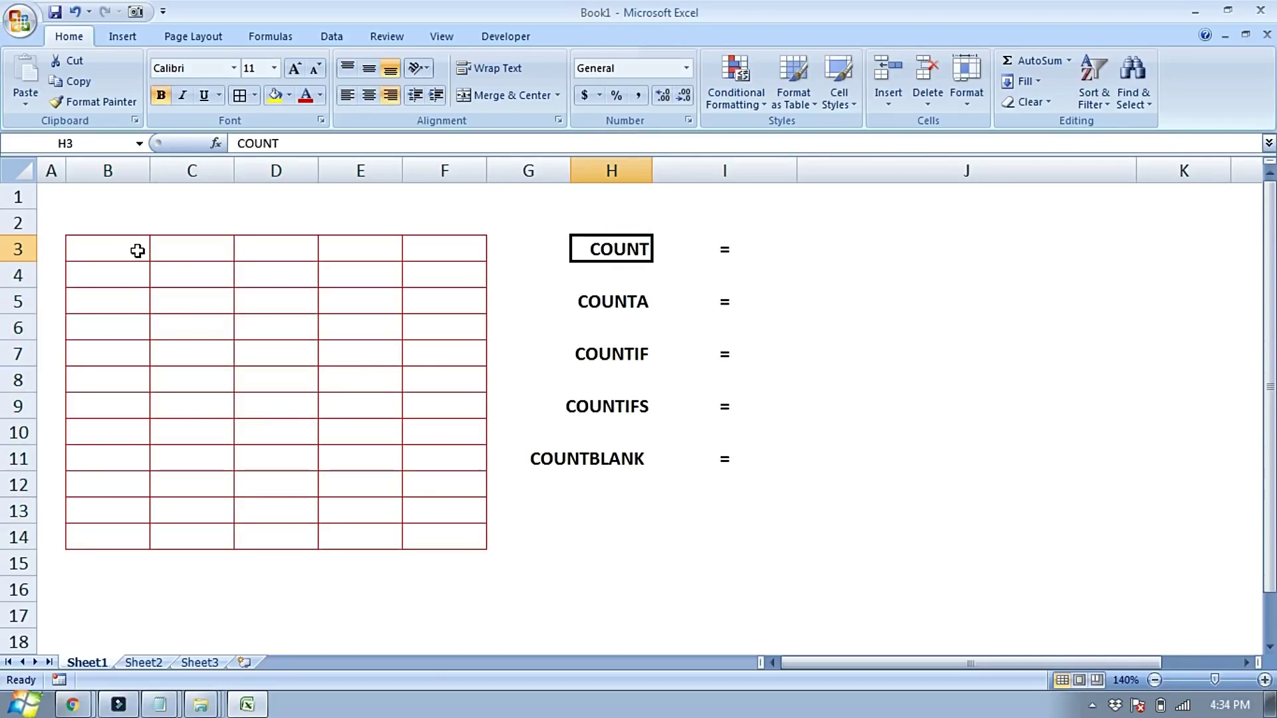
{"action": "left_click_drag", "start_coordinate": [135, 251], "coordinate": [426, 531]}
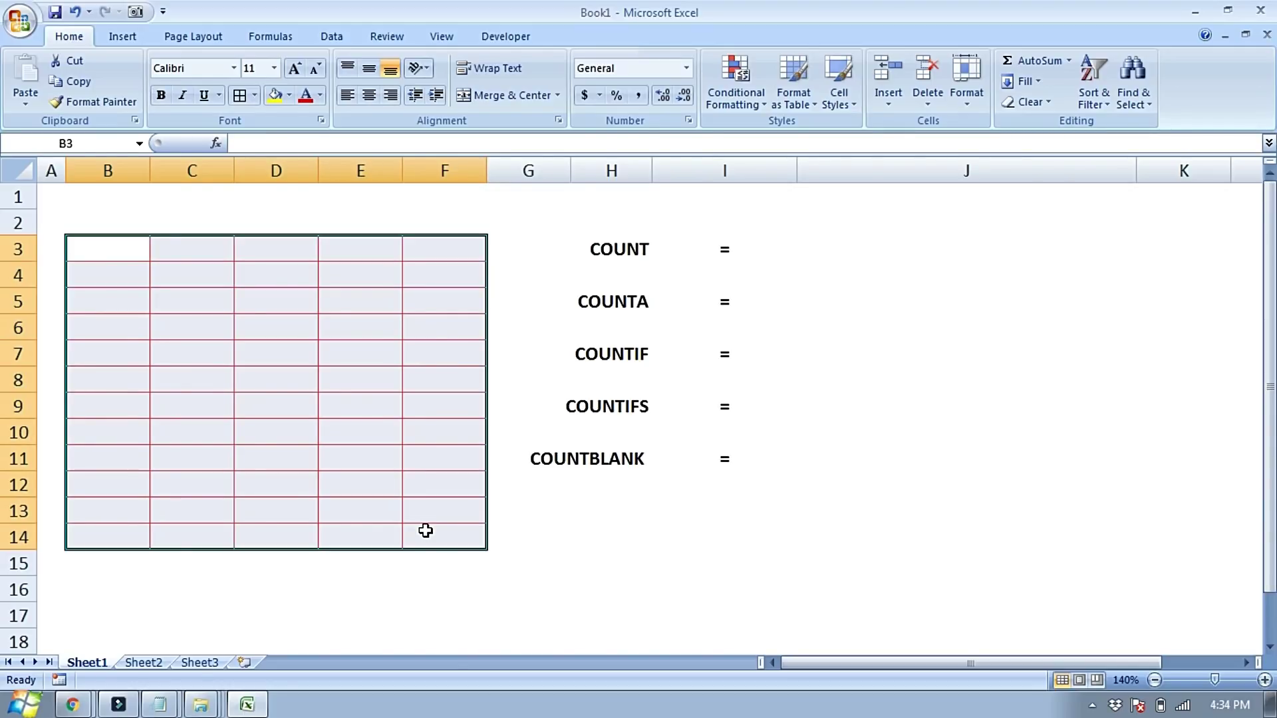
- Enter the numbers 1, 5 and 6 into B4:B6
{"action": "left_click", "coordinate": [143, 271]}
{"action": "type", "text": "1"}
{"action": "key", "text": "Return"}
{"action": "type", "text": "5"}
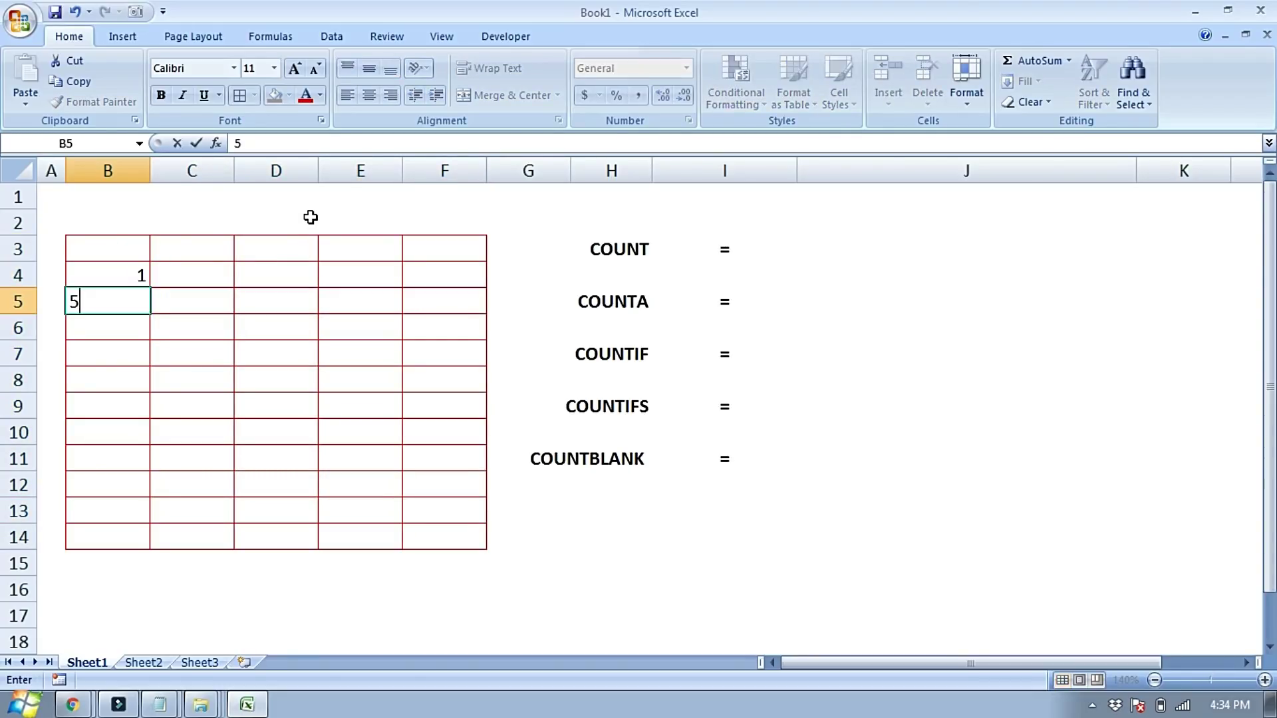
{"action": "key", "text": "Return"}
{"action": "type", "text": "6"}
{"action": "key", "text": "Return"}
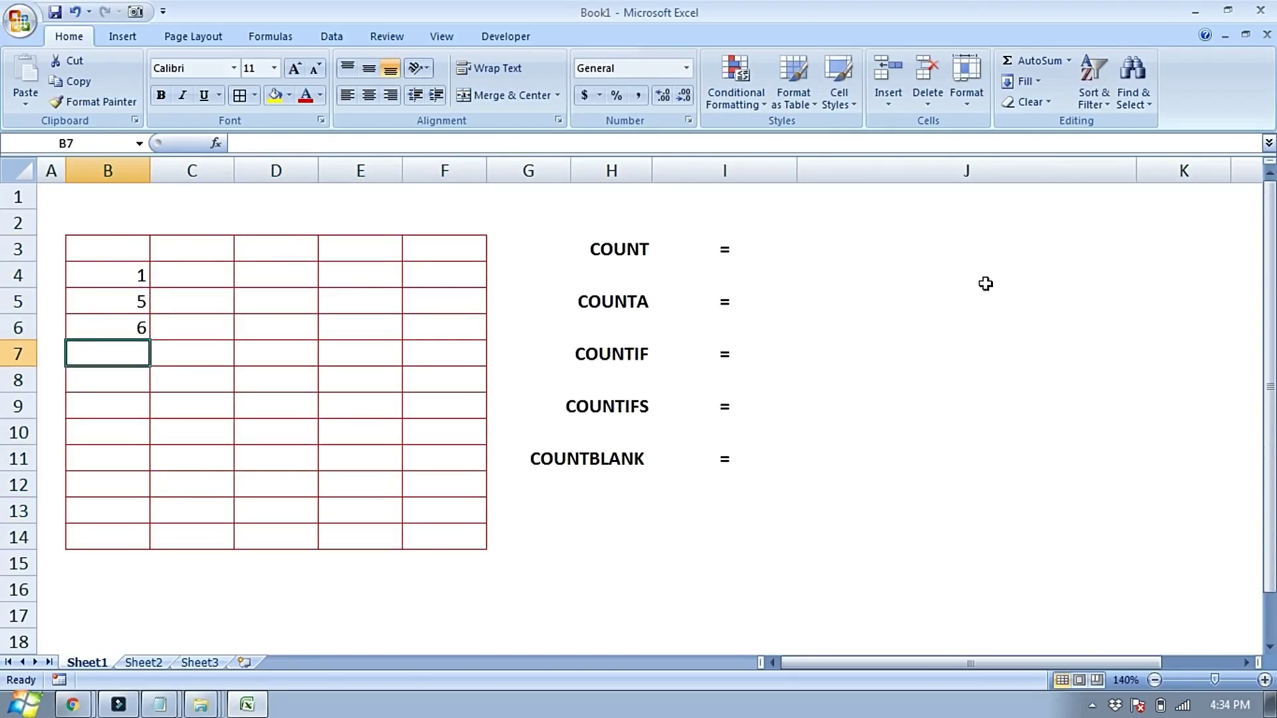
- Enter =COUNT(B3:F14) in J3, which returns 3
{"action": "left_click", "coordinate": [867, 245]}
{"action": "type", "text": "=count("}
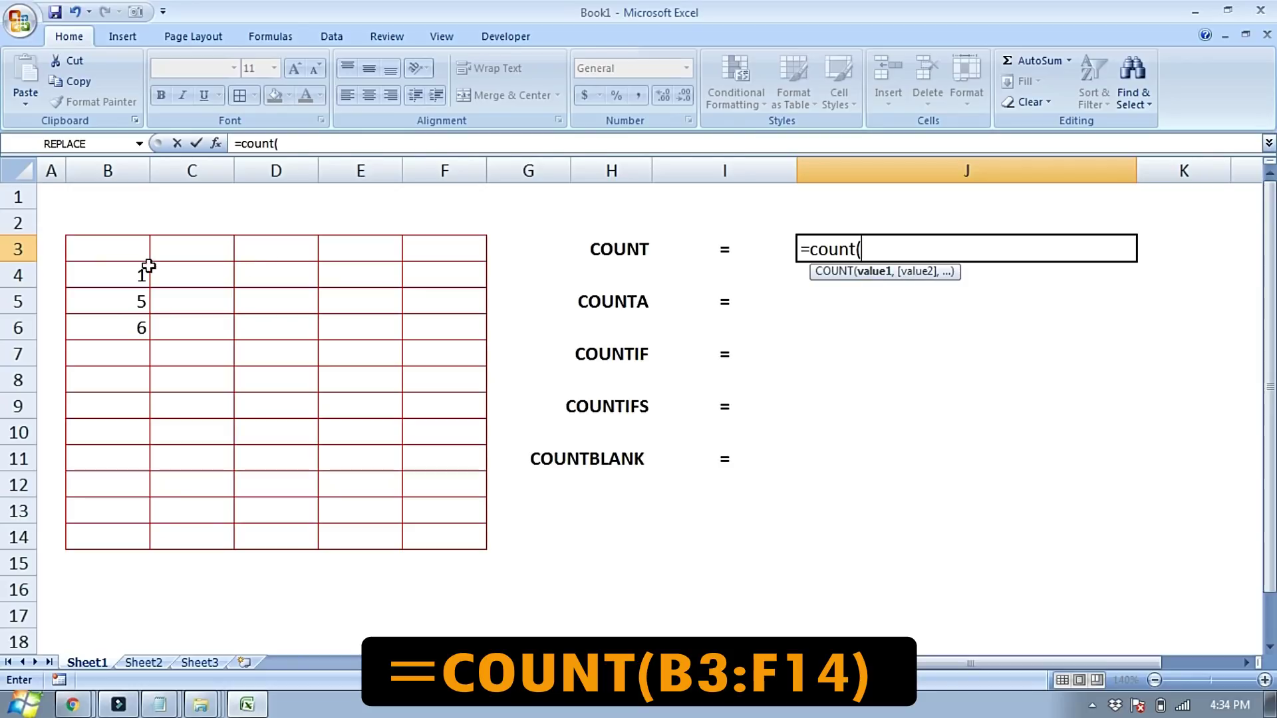
{"action": "left_click_drag", "start_coordinate": [129, 251], "coordinate": [448, 533]}
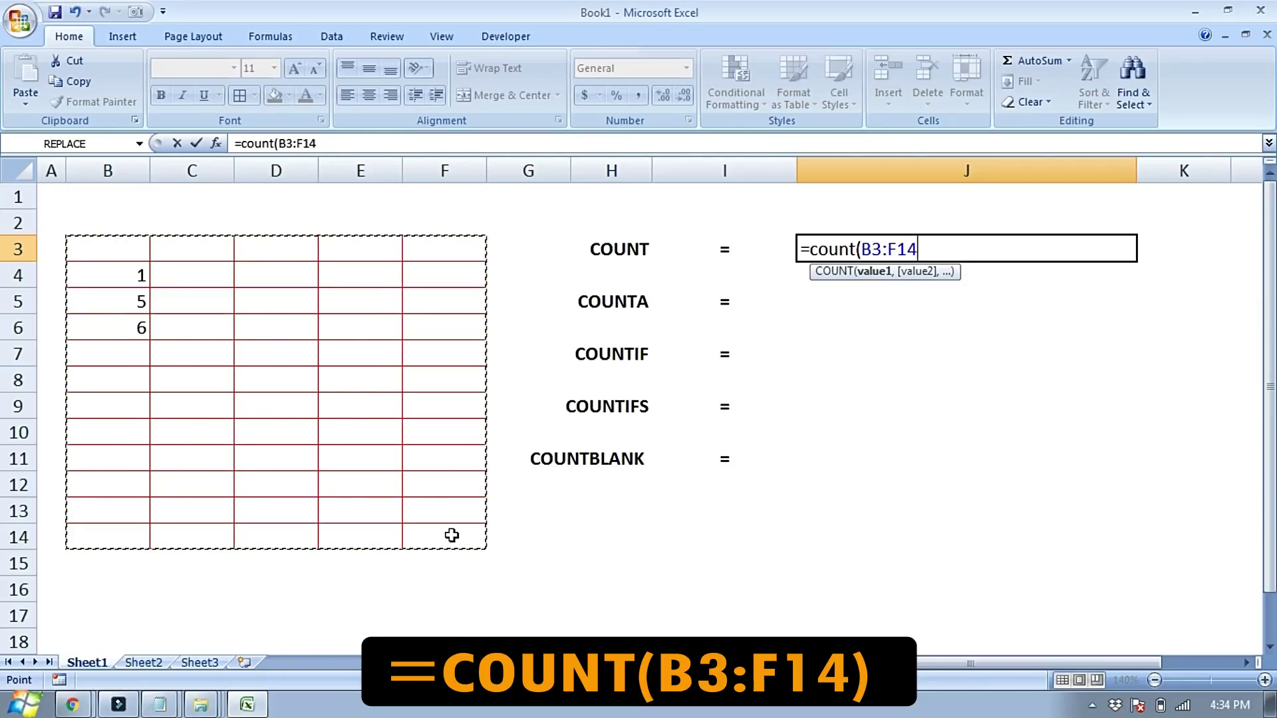
{"action": "type", "text": ")"}
{"action": "key", "text": "Return"}
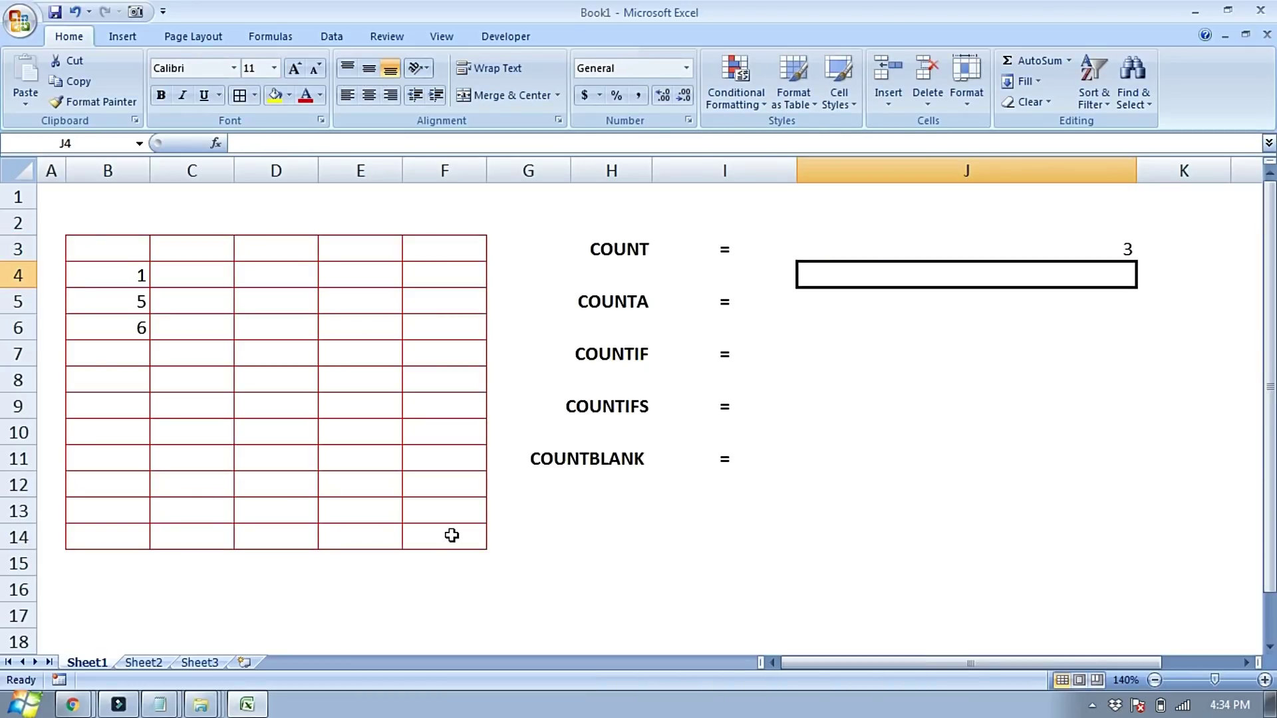
- Centre-align and bold the COUNT result 3 in column J
{"action": "left_click", "coordinate": [1049, 254]}
{"action": "left_click_drag", "start_coordinate": [1038, 209], "coordinate": [1020, 462]}
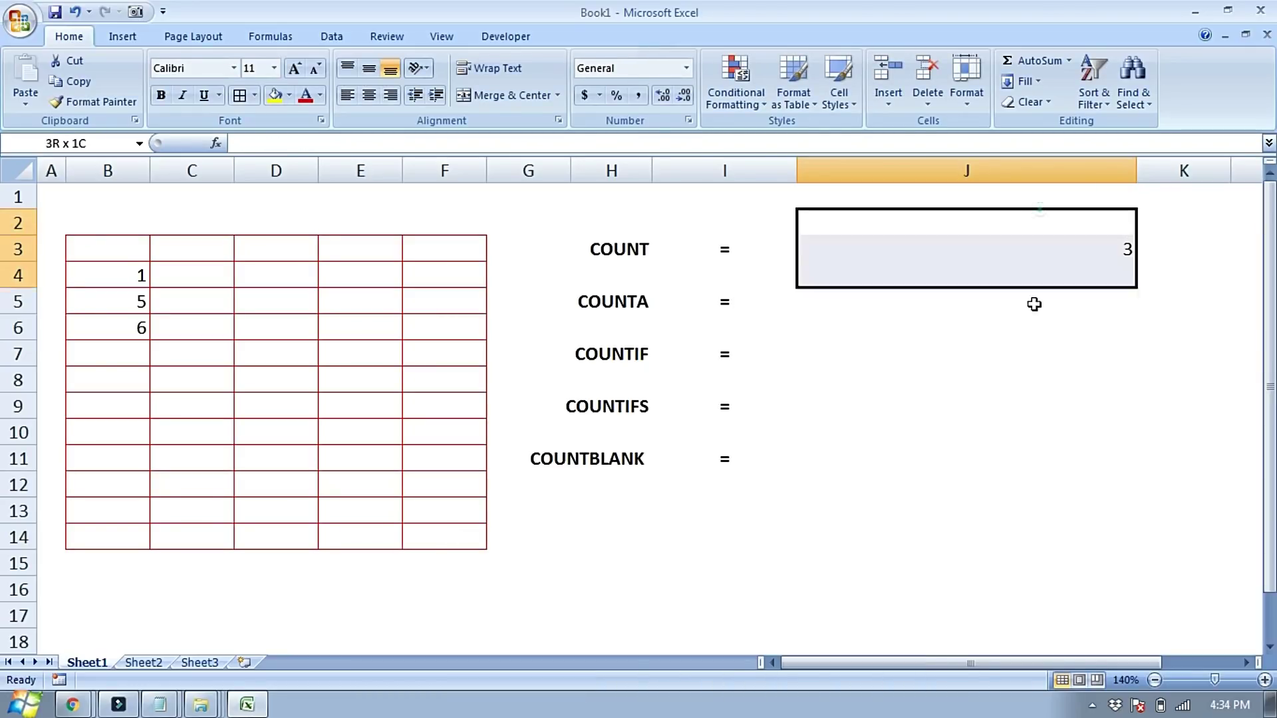
{"action": "left_click", "coordinate": [368, 95]}
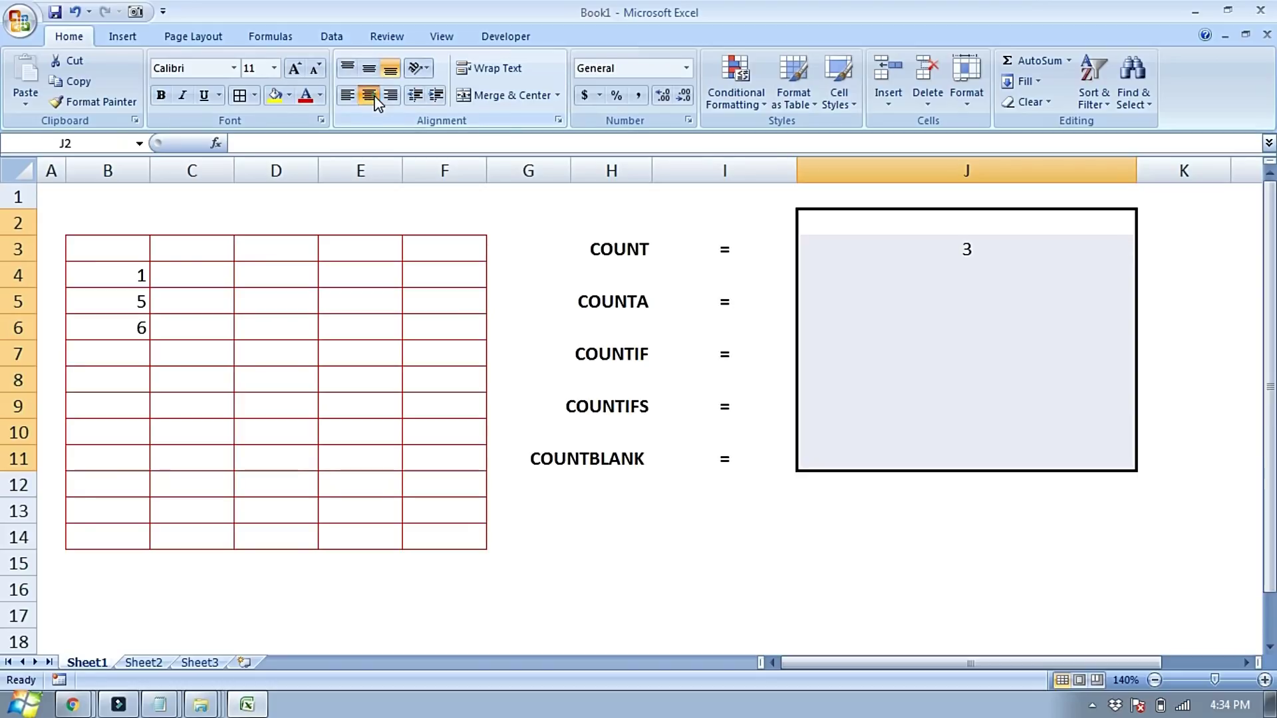
{"action": "left_click", "coordinate": [1227, 354]}
{"action": "left_click_drag", "start_coordinate": [1054, 222], "coordinate": [1043, 405]}
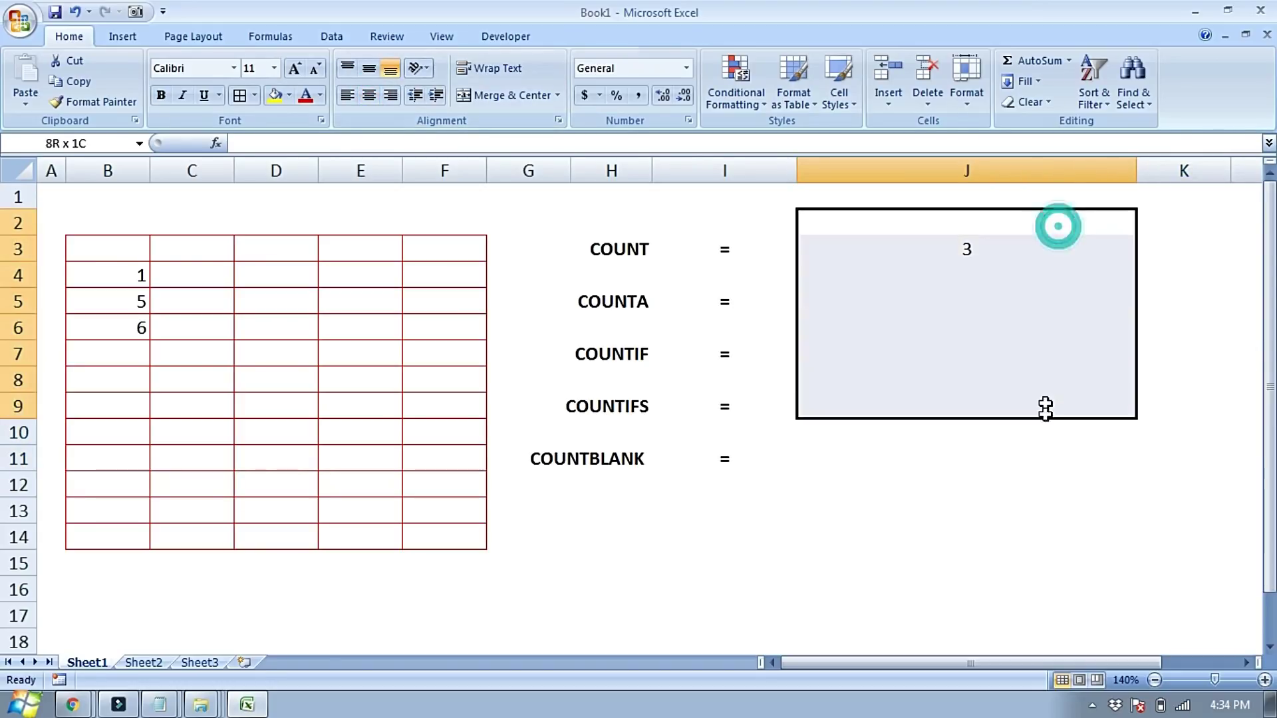
{"action": "key", "text": "ctrl+b"}
- Select the table B3:F13 and review the COUNT formula in J3
{"action": "left_click", "coordinate": [360, 274]}
{"action": "left_click_drag", "start_coordinate": [116, 251], "coordinate": [426, 521]}
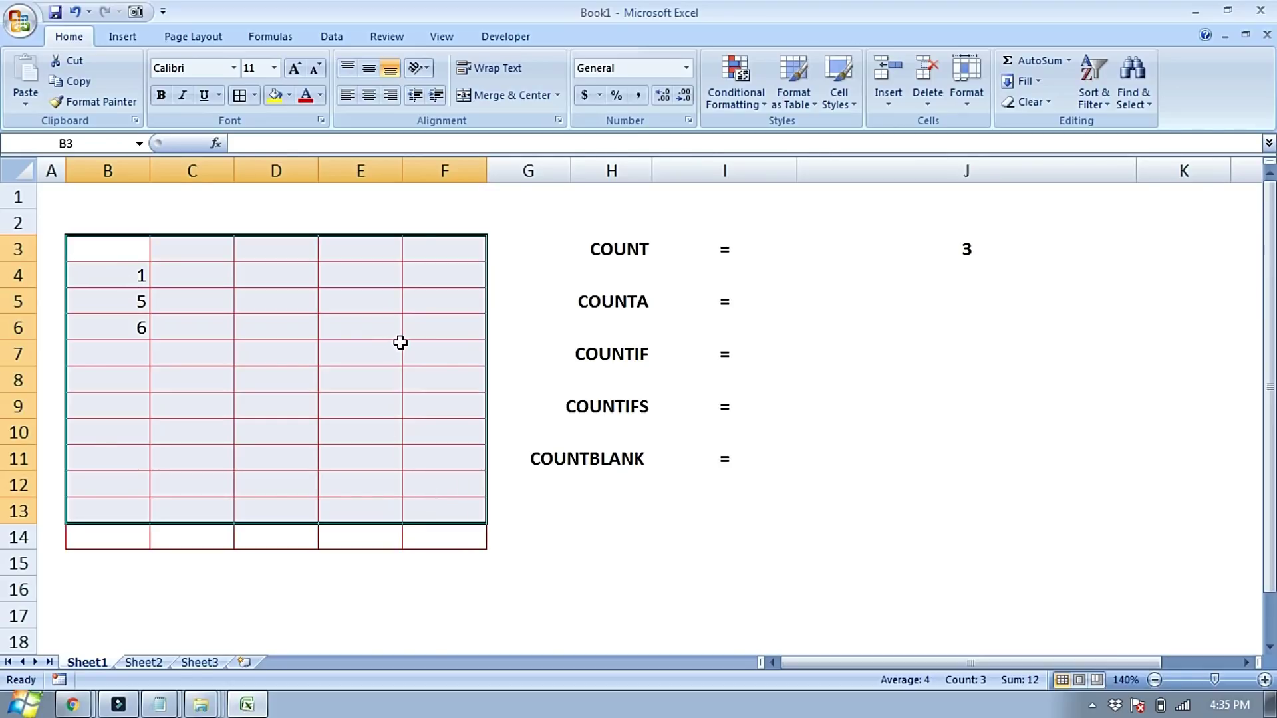
{"action": "left_click", "coordinate": [919, 256]}
{"action": "left_click", "coordinate": [294, 307]}
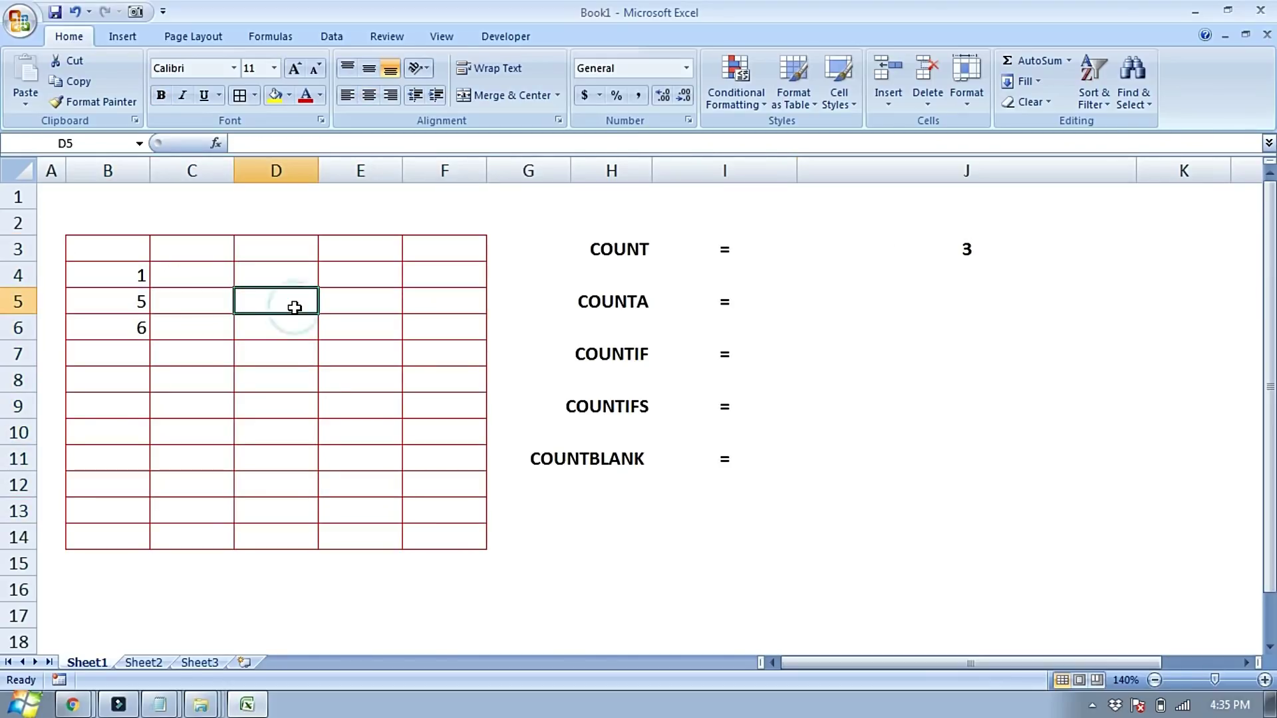
- Enter aaa, bbbb and 67 into D5:D7, raising COUNT in J3 to 4
{"action": "left_click", "coordinate": [975, 248]}
{"action": "left_click", "coordinate": [302, 300]}
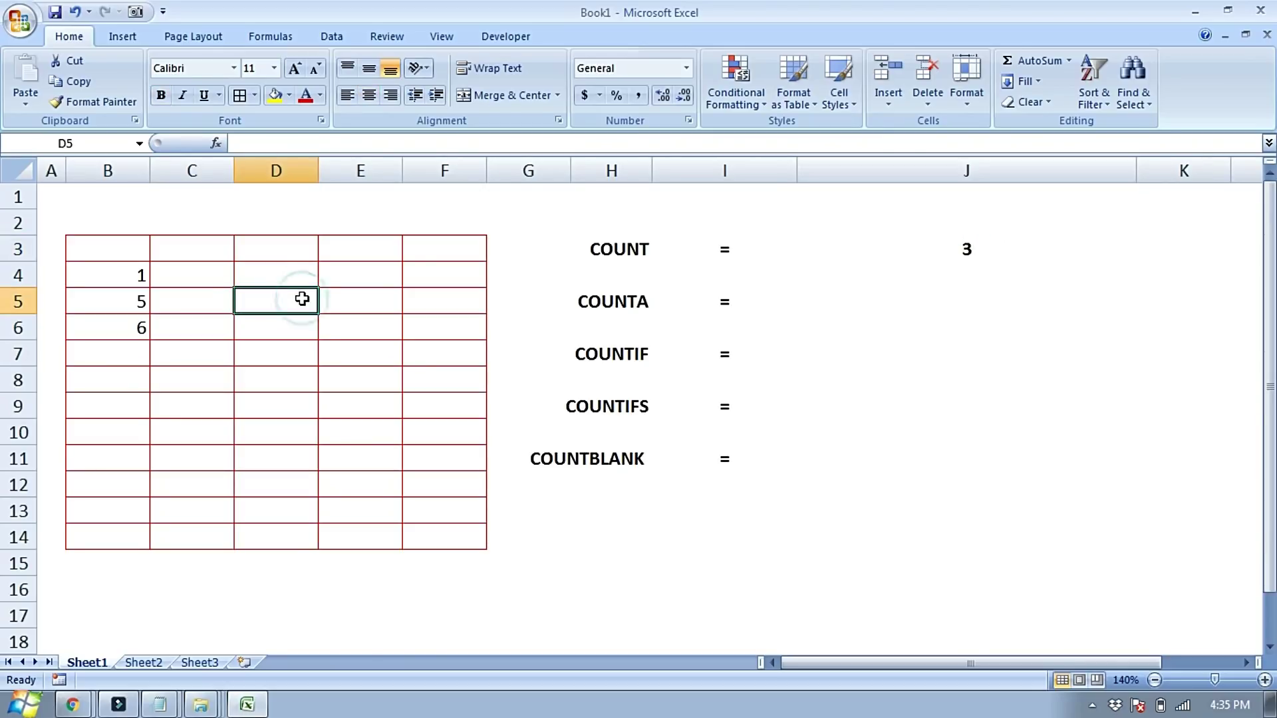
{"action": "type", "text": "aaa"}
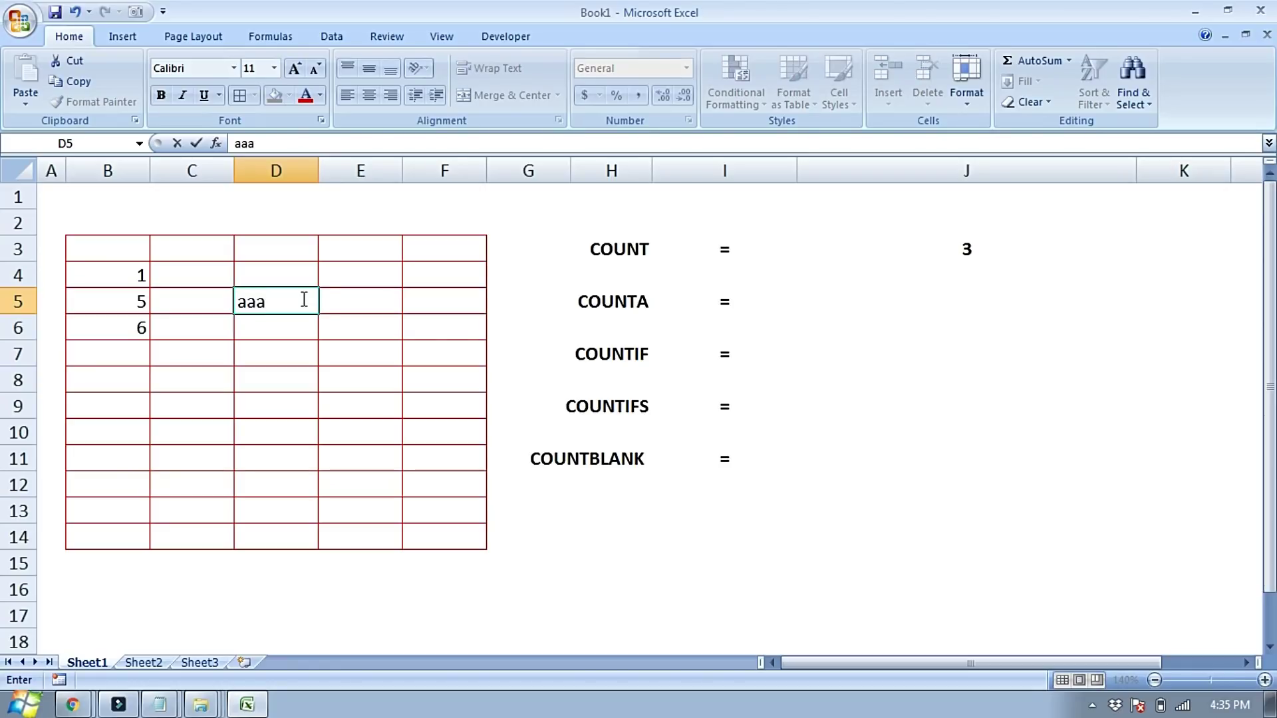
{"action": "key", "text": "Return"}
{"action": "type", "text": "bbbb"}
{"action": "key", "text": "Return"}
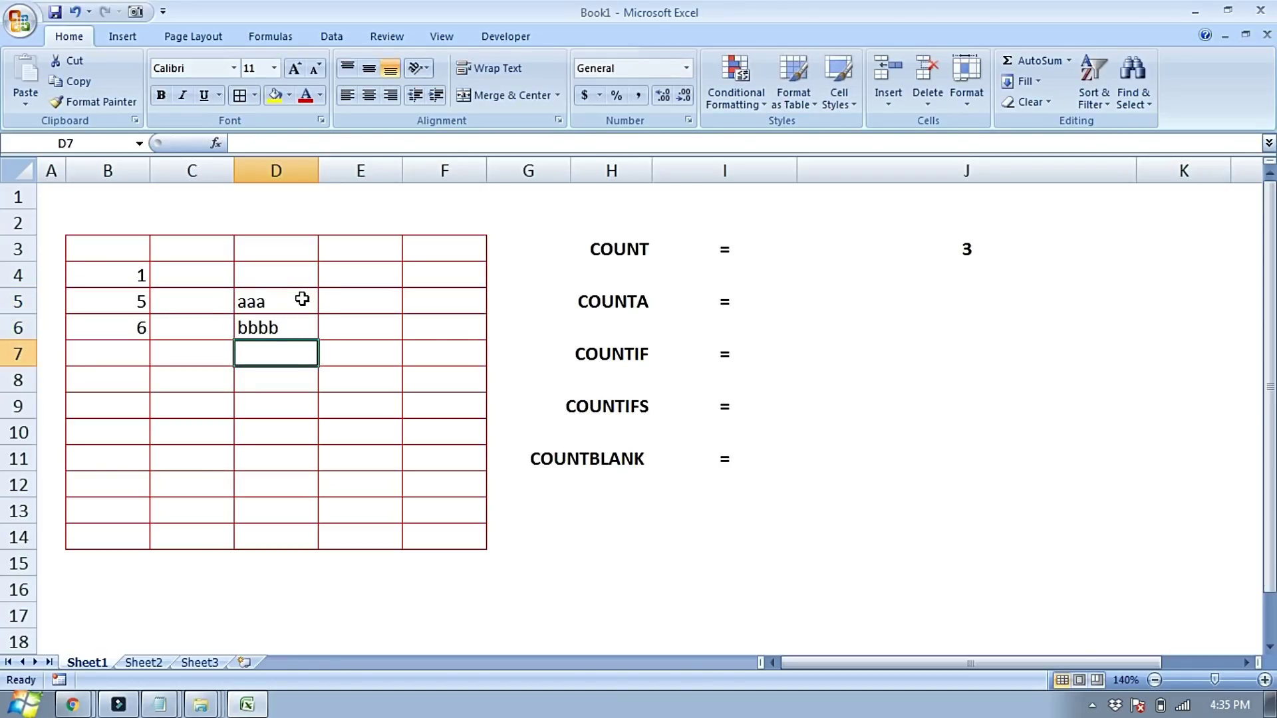
{"action": "left_click", "coordinate": [1019, 251]}
{"action": "left_click", "coordinate": [274, 350]}
{"action": "type", "text": "67"}
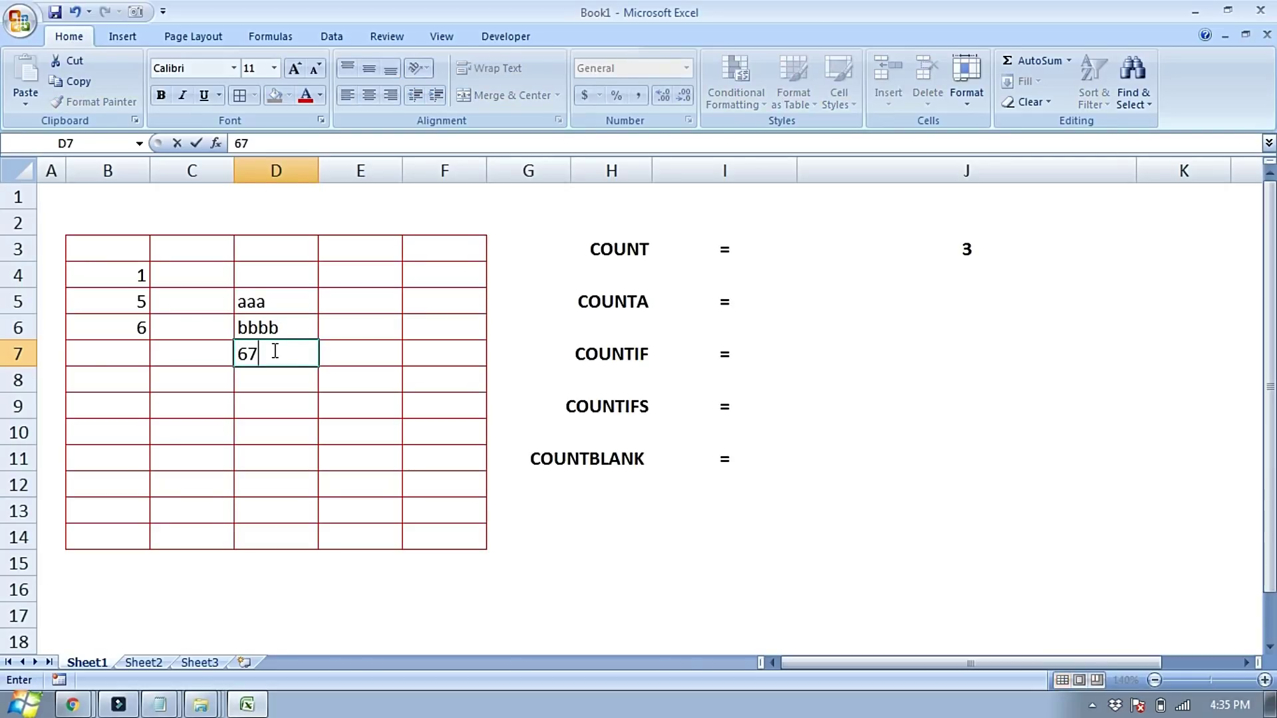
{"action": "key", "text": "Return"}
- Centre-align all values in the table B3:F14
{"action": "left_click", "coordinate": [1003, 244]}
{"action": "key", "text": "Left"}
{"action": "key", "text": "Left"}
{"action": "left_click", "coordinate": [920, 245]}
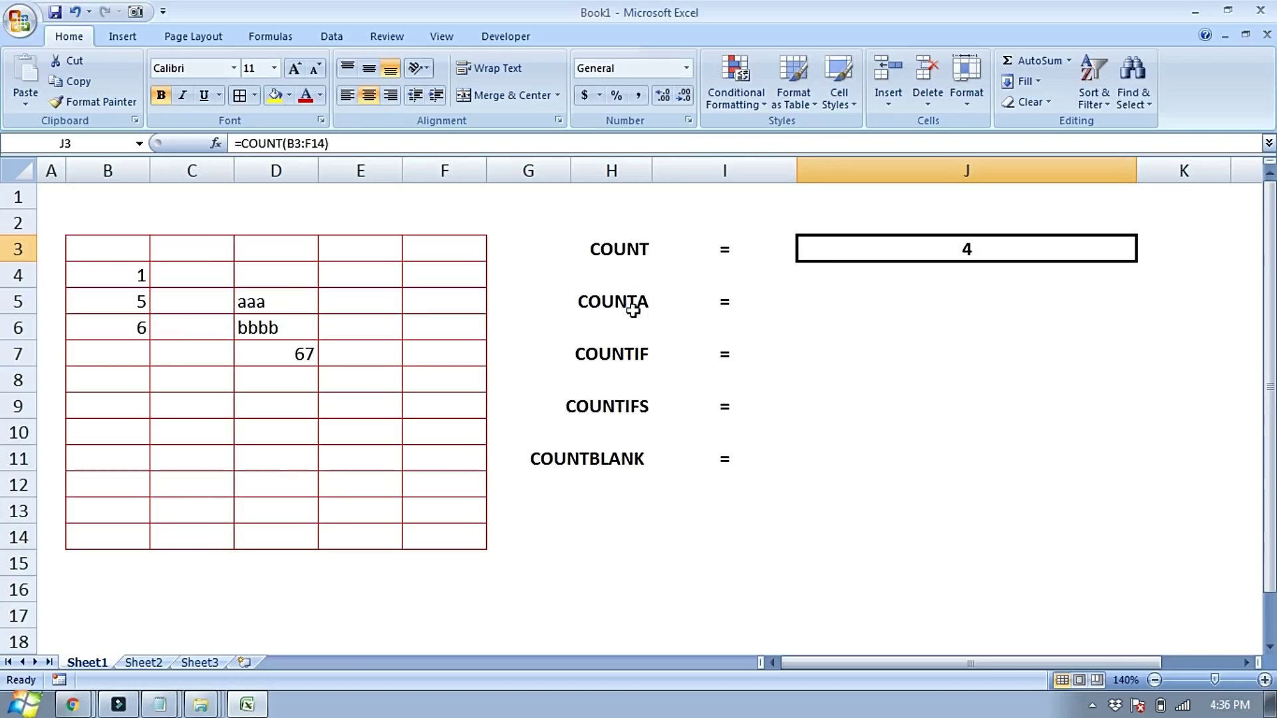
{"action": "left_click_drag", "start_coordinate": [109, 250], "coordinate": [417, 533]}
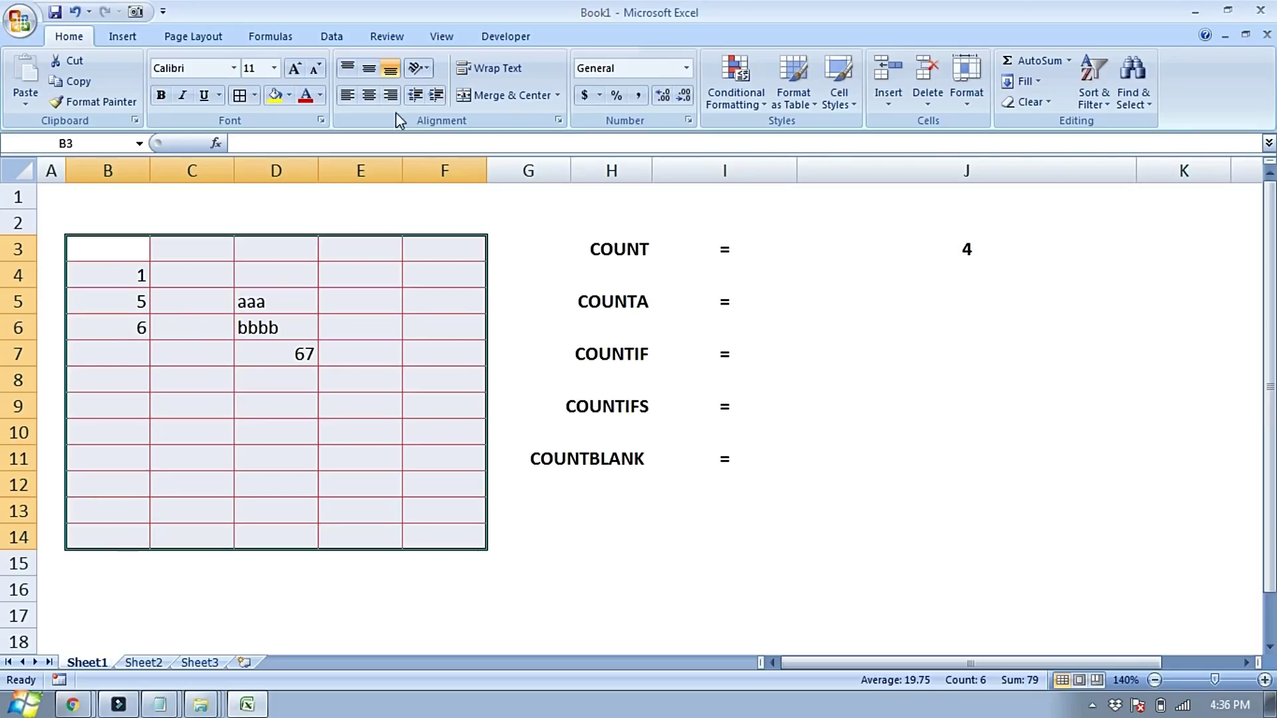
{"action": "left_click", "coordinate": [368, 95]}
{"action": "left_click", "coordinate": [971, 267]}
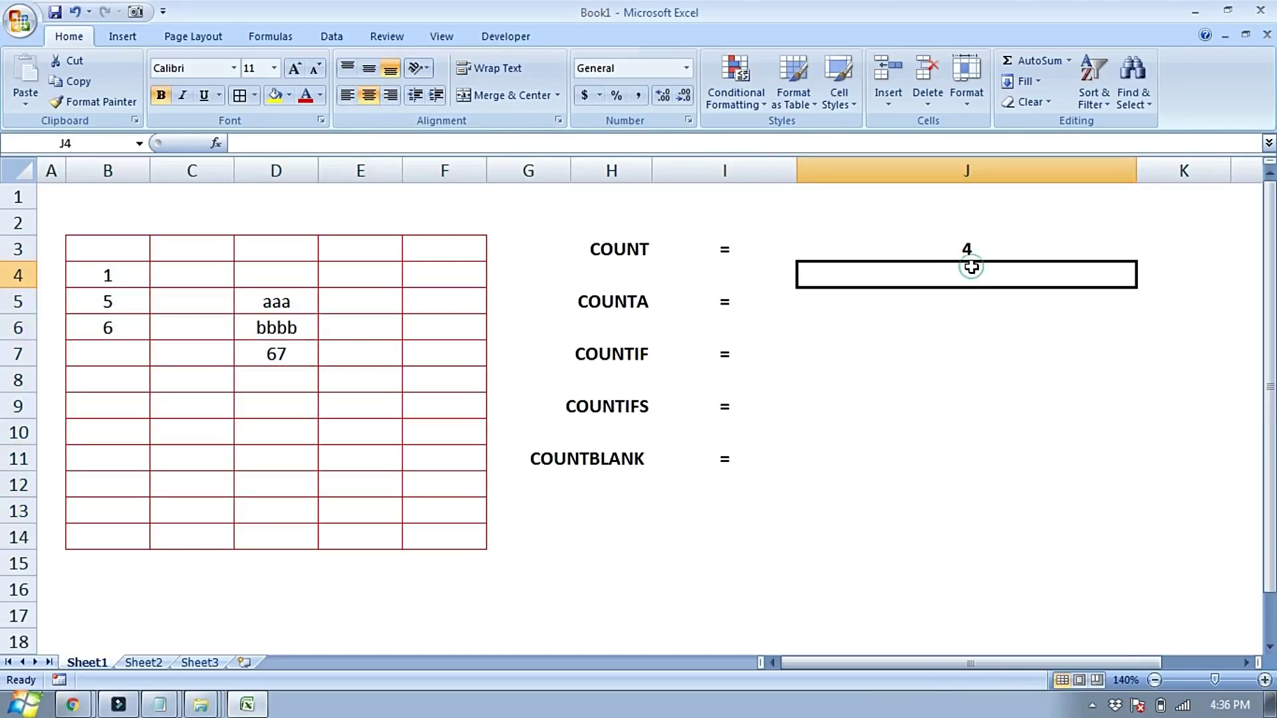
{"action": "left_click", "coordinate": [999, 241]}
{"action": "left_click", "coordinate": [1001, 294]}
{"action": "key", "text": "Up"}
- Enter =COUNTA(B3:F14) in J5 beside the COUNTA label, returning 6
{"action": "left_click_drag", "start_coordinate": [612, 306], "coordinate": [620, 301]}
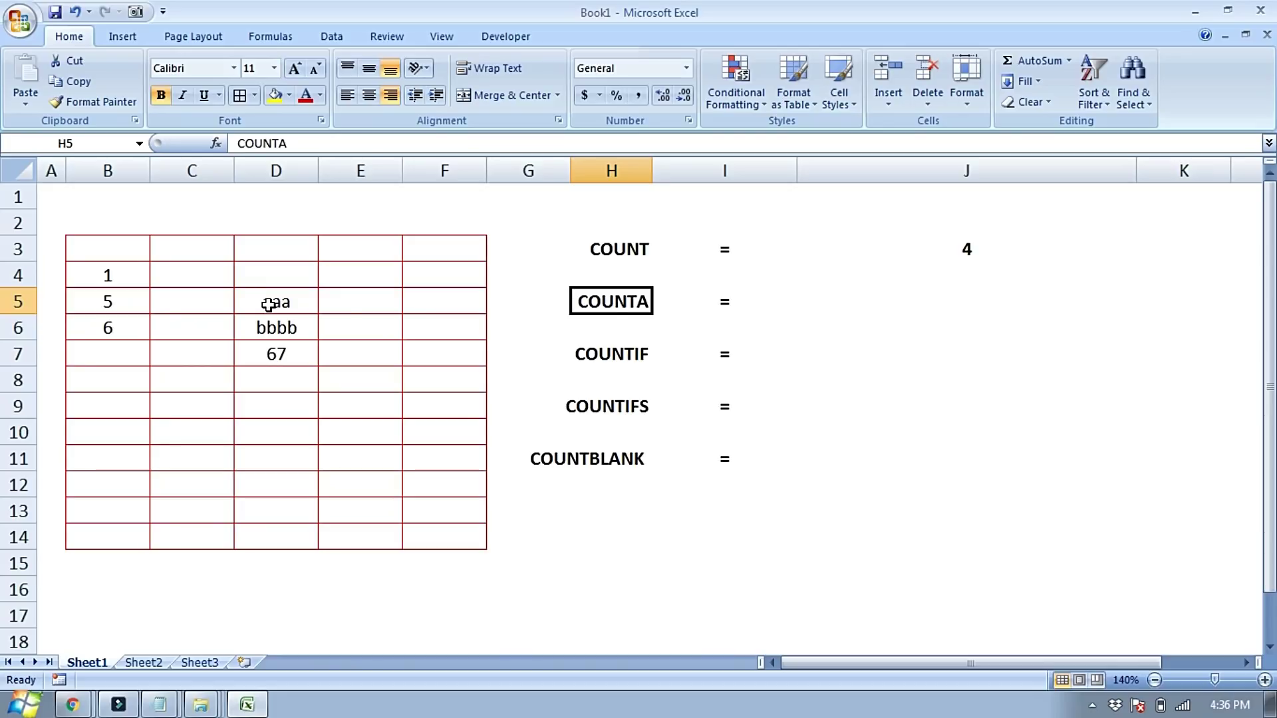
{"action": "left_click", "coordinate": [916, 303]}
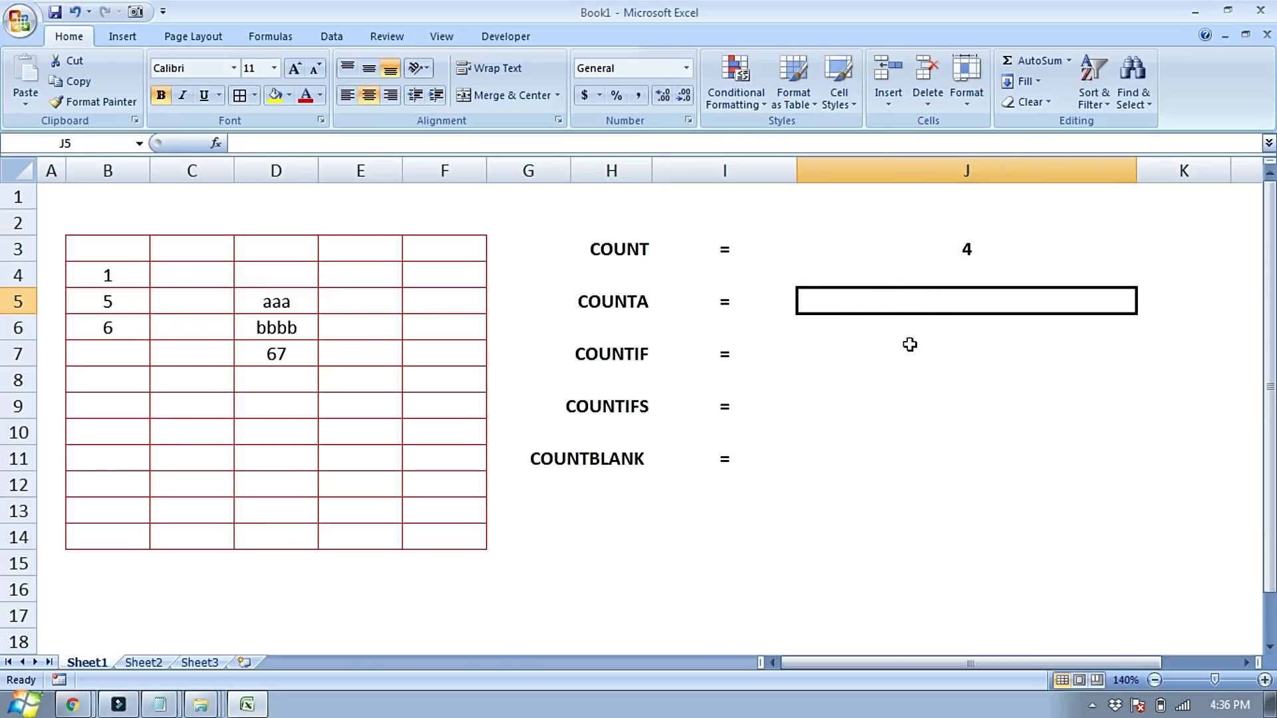
{"action": "type", "text": "="}
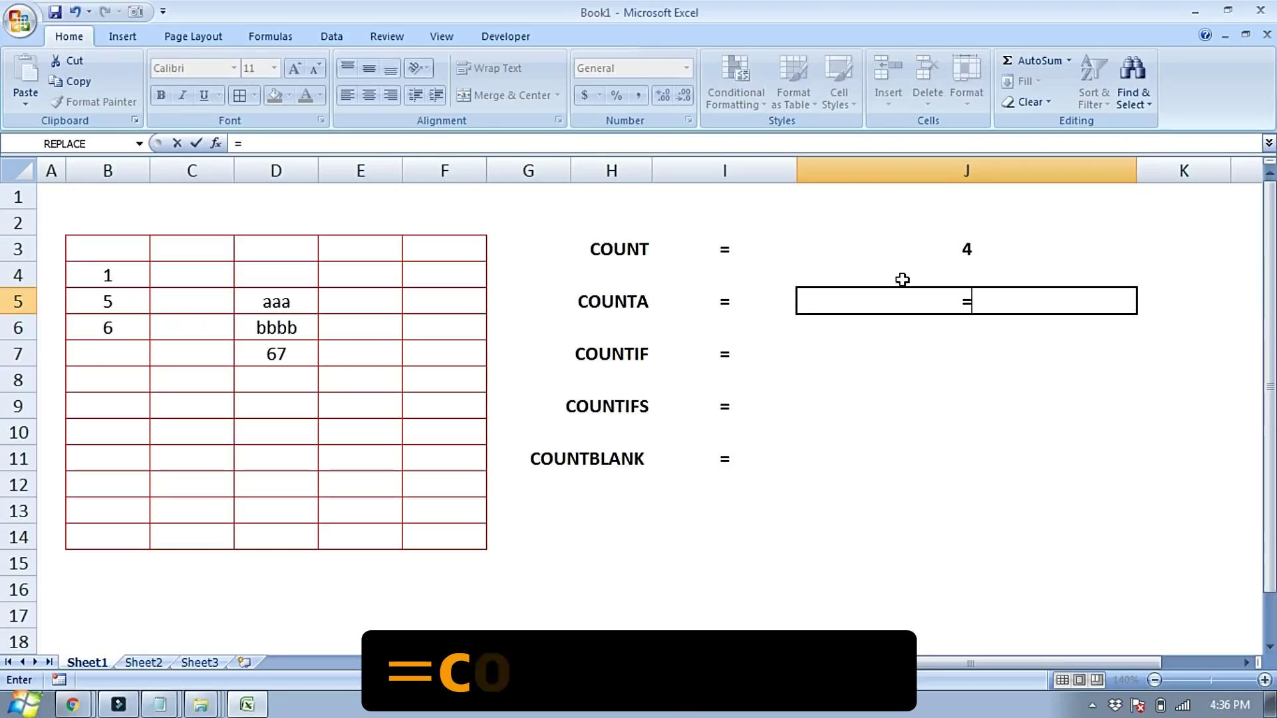
{"action": "type", "text": "counta"}
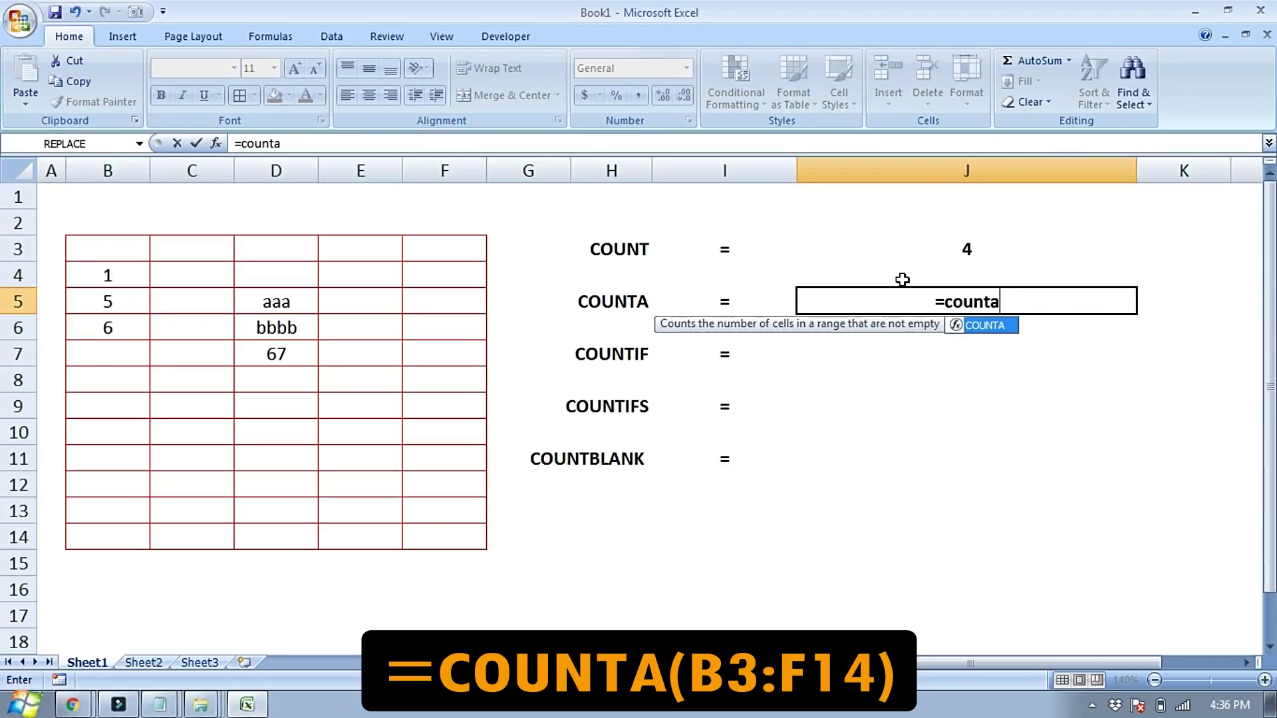
{"action": "type", "text": "("}
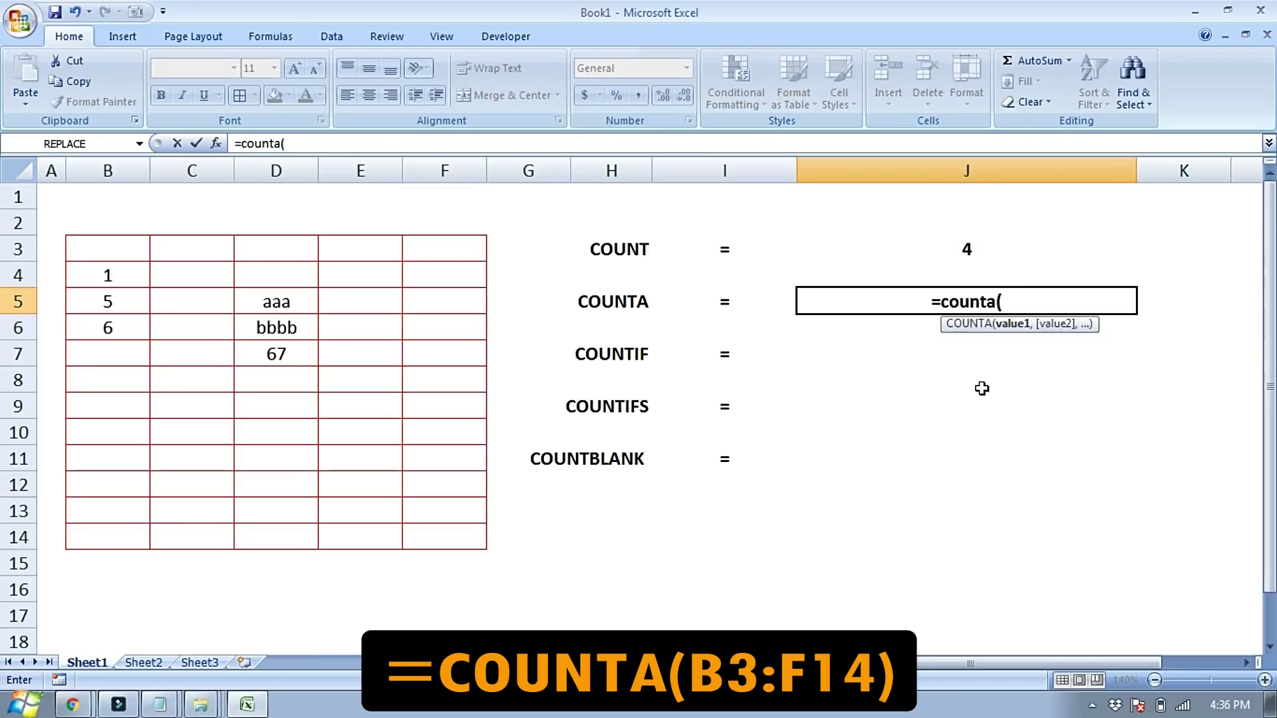
{"action": "left_click_drag", "start_coordinate": [136, 246], "coordinate": [444, 529]}
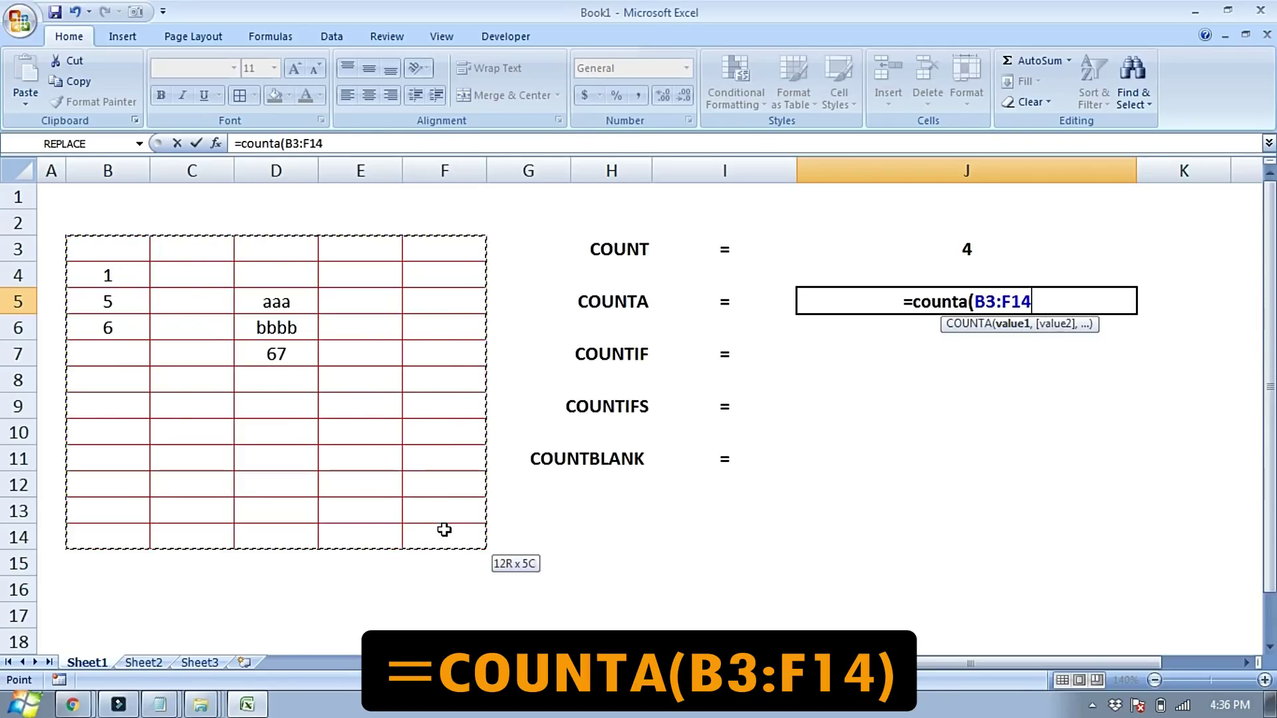
{"action": "type", "text": ")"}
{"action": "key", "text": "Return"}
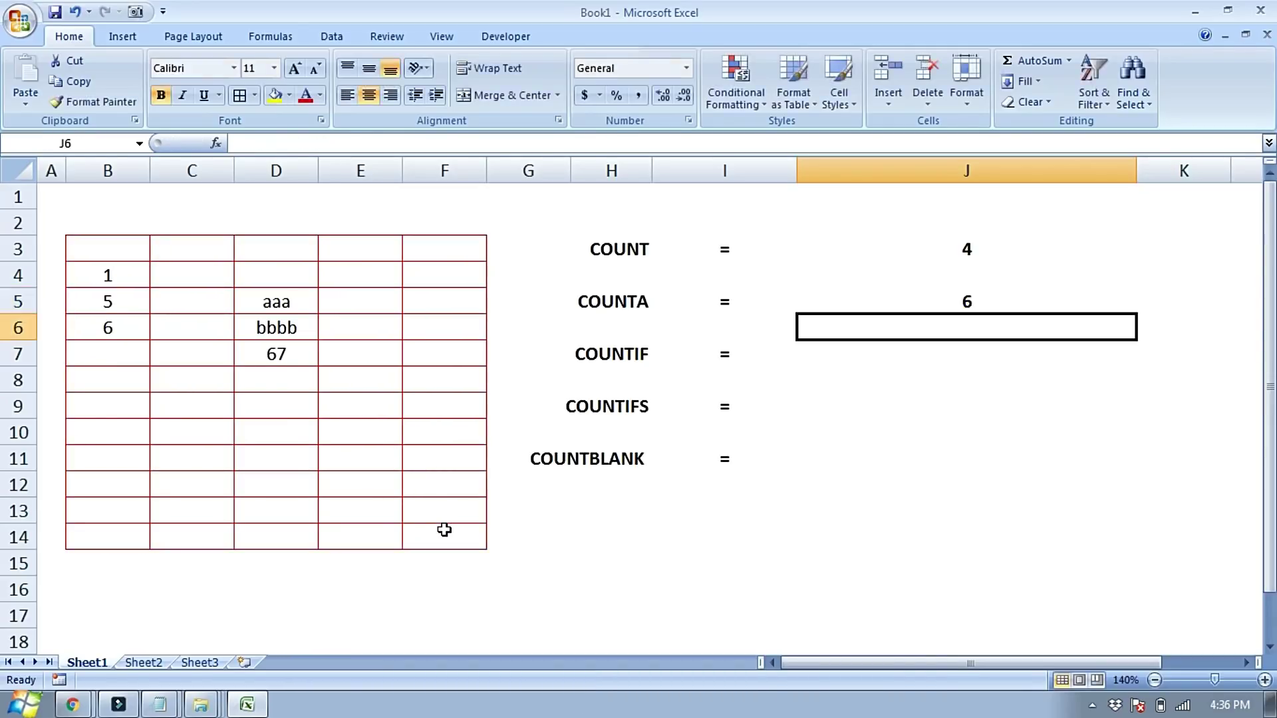
{"action": "left_click", "coordinate": [876, 299]}
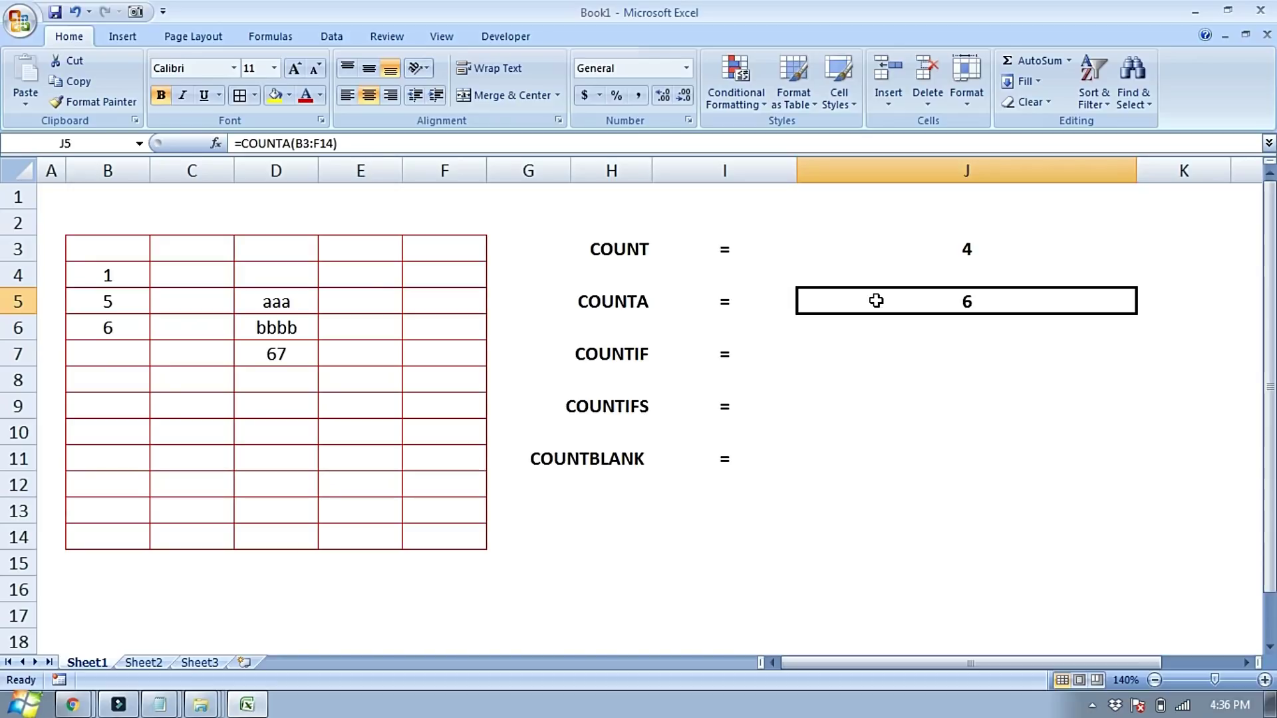
{"action": "left_click", "coordinate": [285, 353]}
{"action": "left_click", "coordinate": [285, 378]}
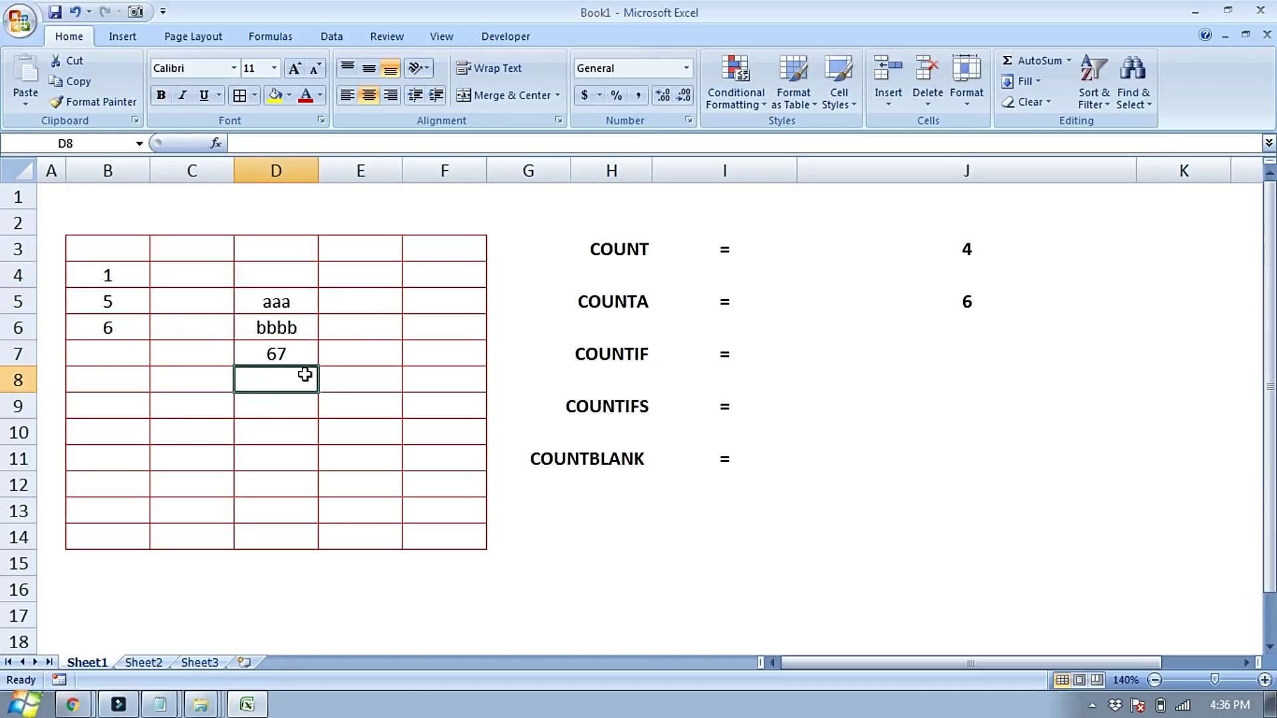
- Enter a comma in D8 and check the updated COUNT and COUNTA results
{"action": "type", "text": ","}
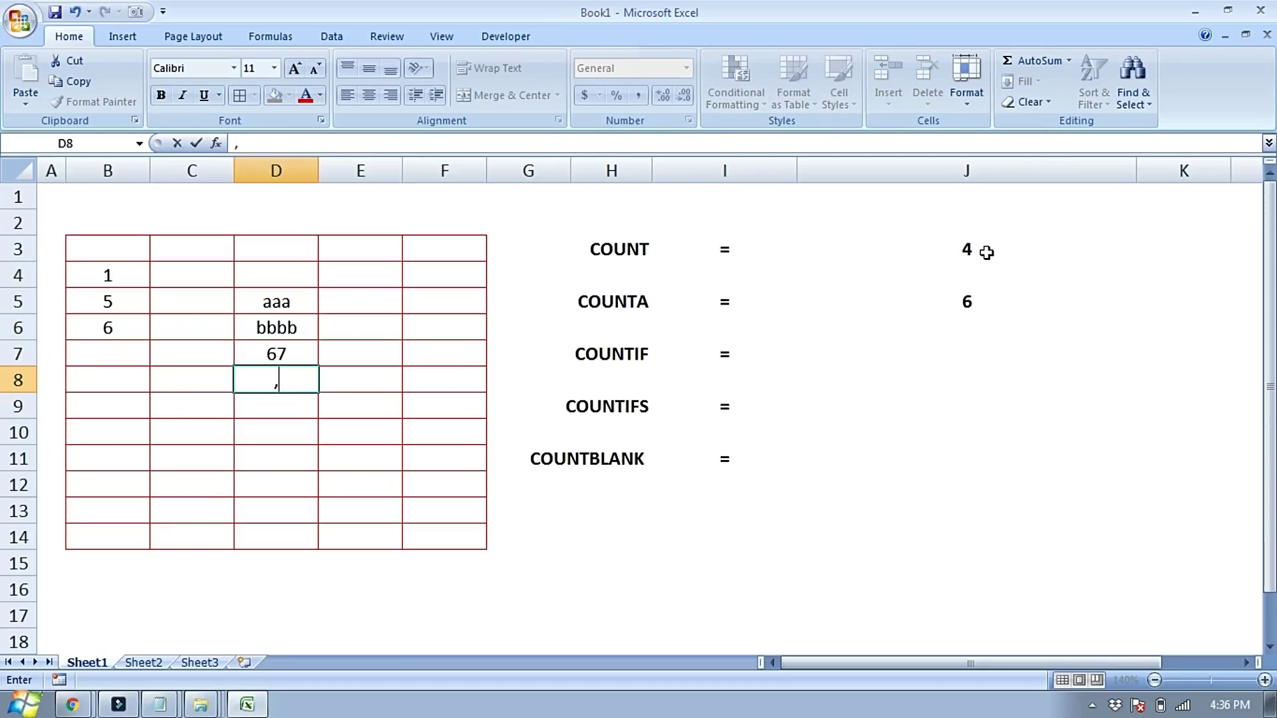
{"action": "key", "text": "Return"}
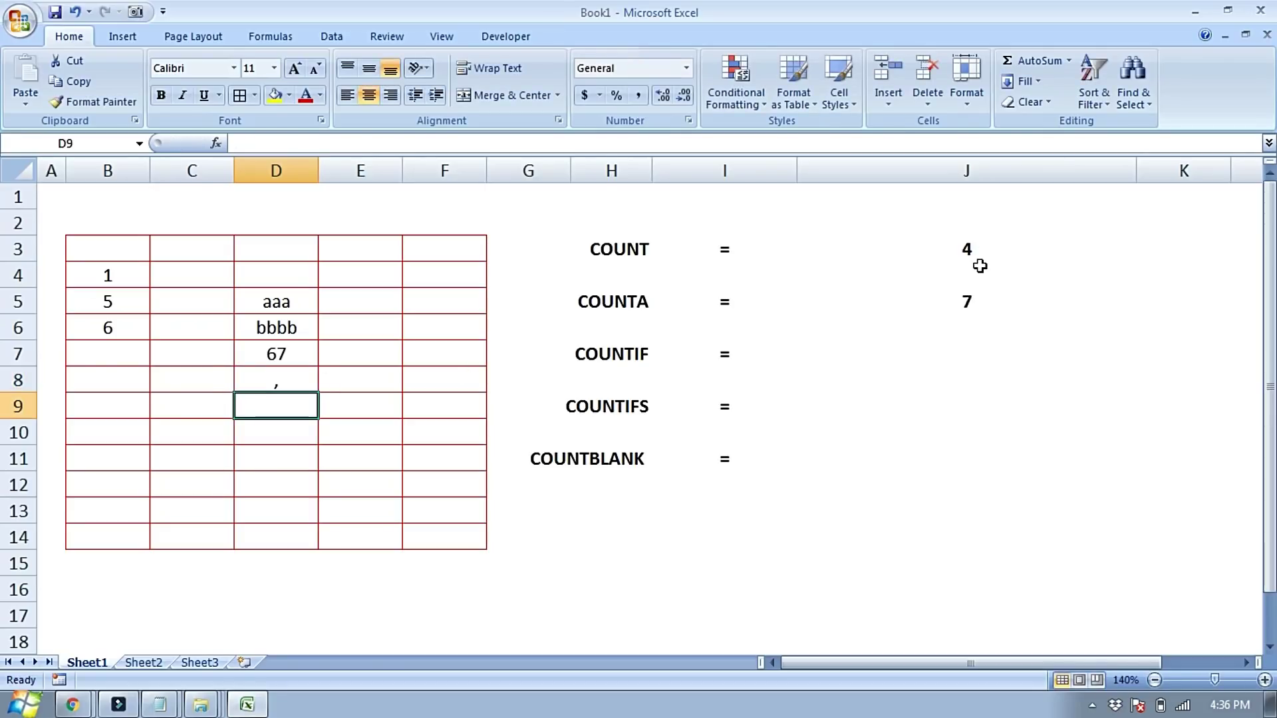
{"action": "left_click", "coordinate": [971, 301]}
{"action": "left_click", "coordinate": [988, 252]}
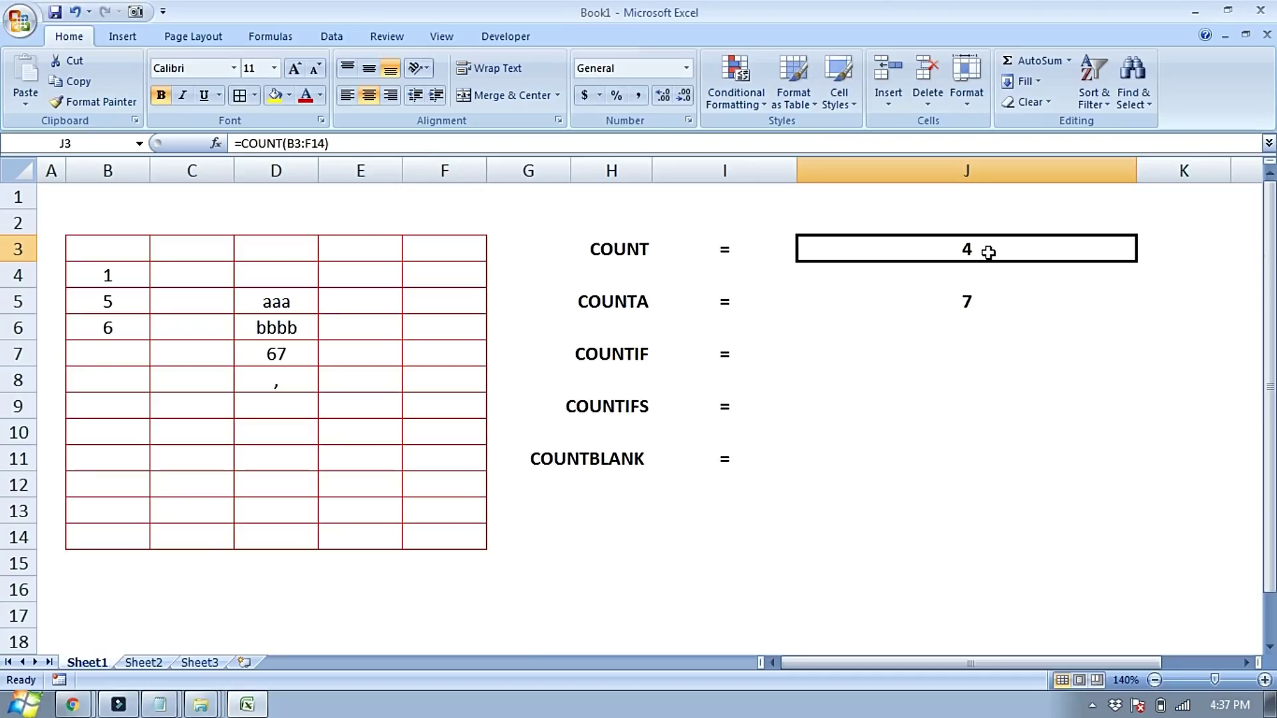
{"action": "left_click", "coordinate": [969, 301]}
{"action": "left_click", "coordinate": [276, 406]}
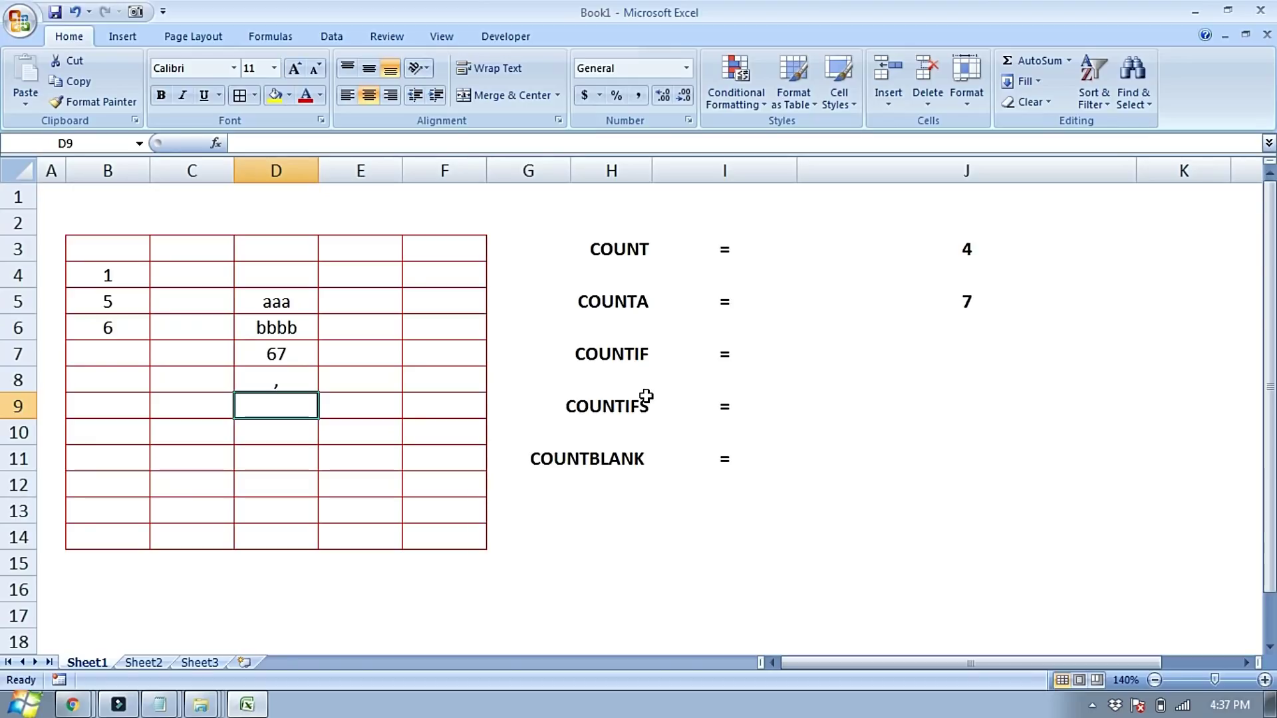
{"action": "left_click_drag", "start_coordinate": [612, 354], "coordinate": [891, 348]}
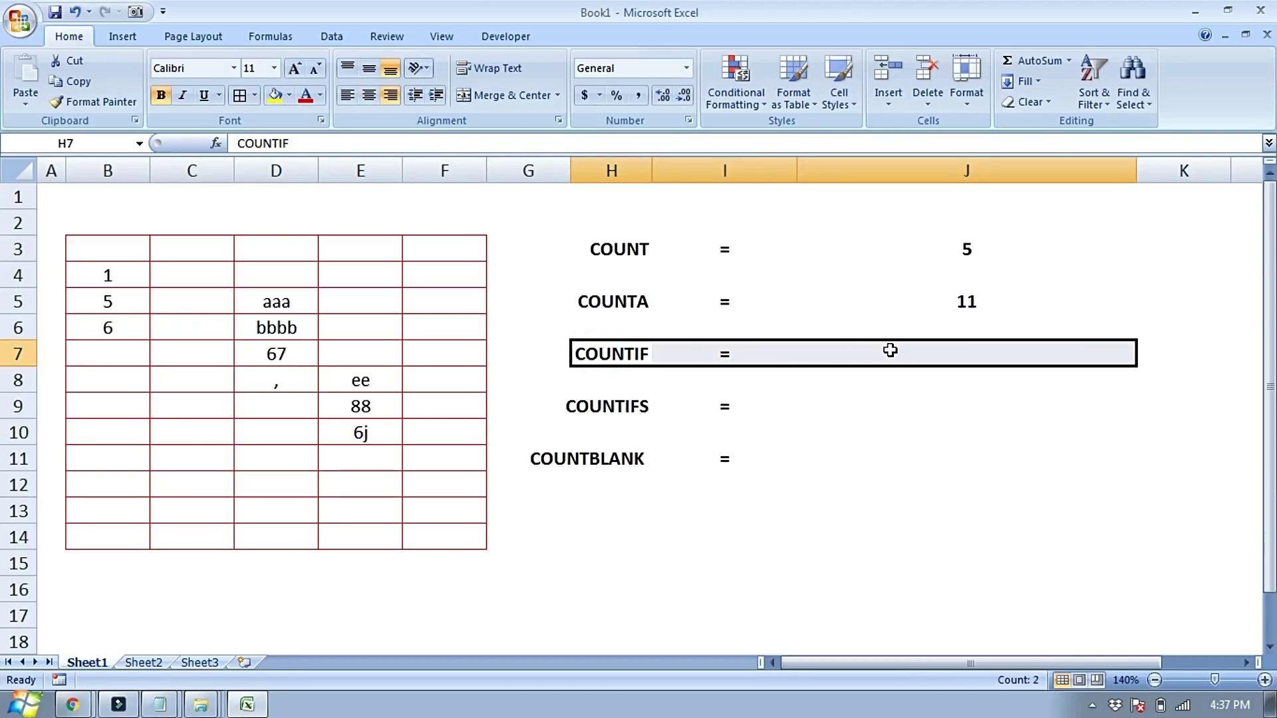
{"action": "left_click", "coordinate": [890, 350]}
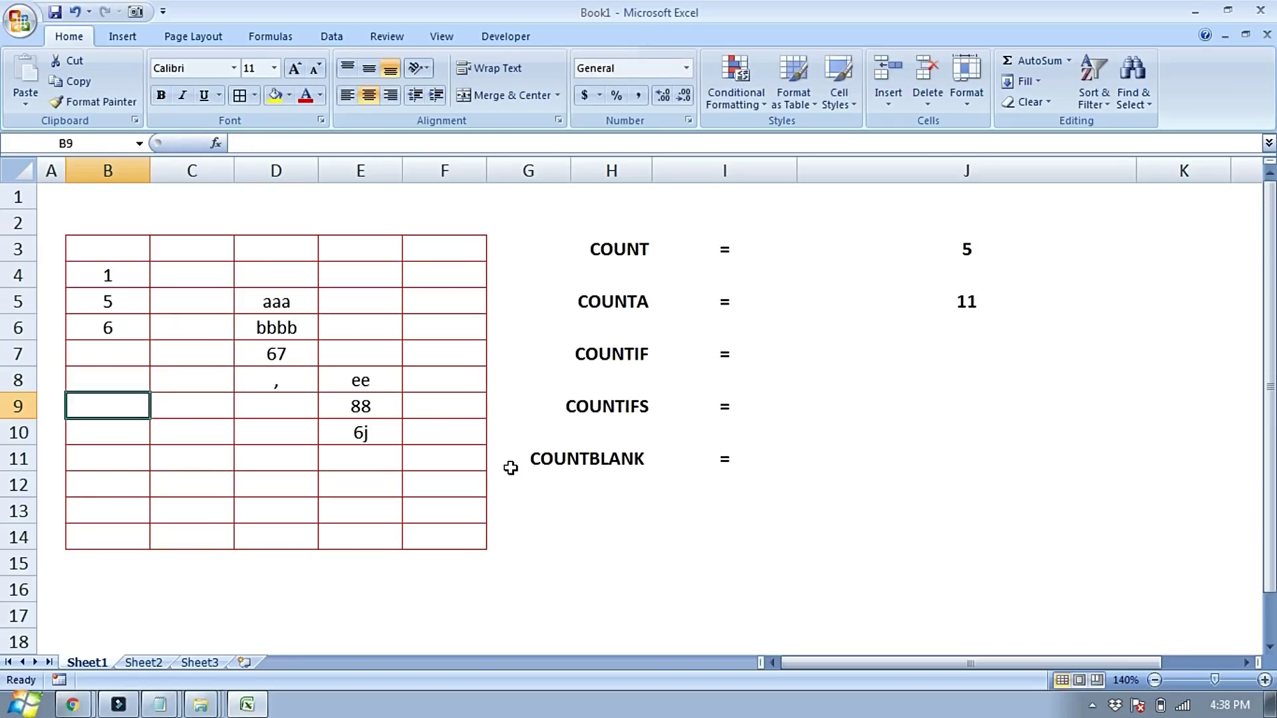
- Enter Present in B9 and Absent in B10
{"action": "type", "text": "Present"}
{"action": "key", "text": "Return"}
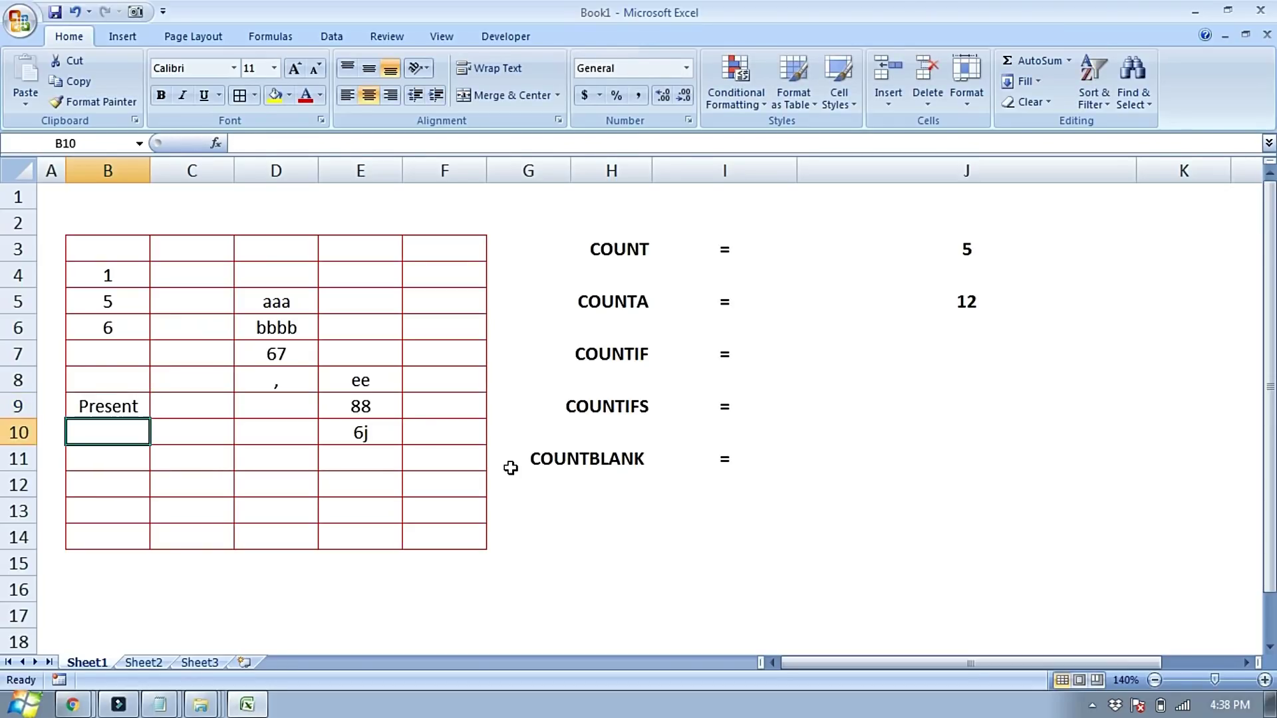
{"action": "type", "text": "Absen"}
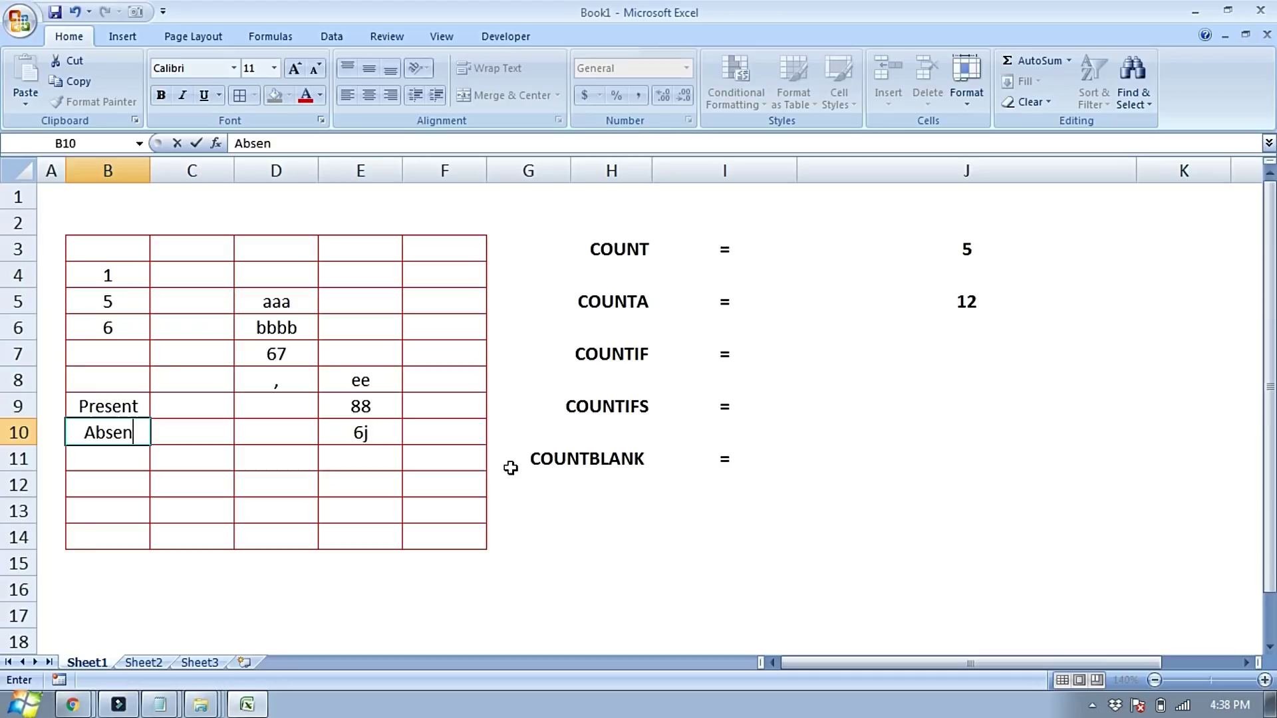
{"action": "type", "text": "t"}
{"action": "key", "text": "Return"}
- Enter =COUNTIF(B3:F14,"Present") in J7, returning 1
{"action": "left_click", "coordinate": [905, 359]}
{"action": "left_click", "coordinate": [906, 360]}
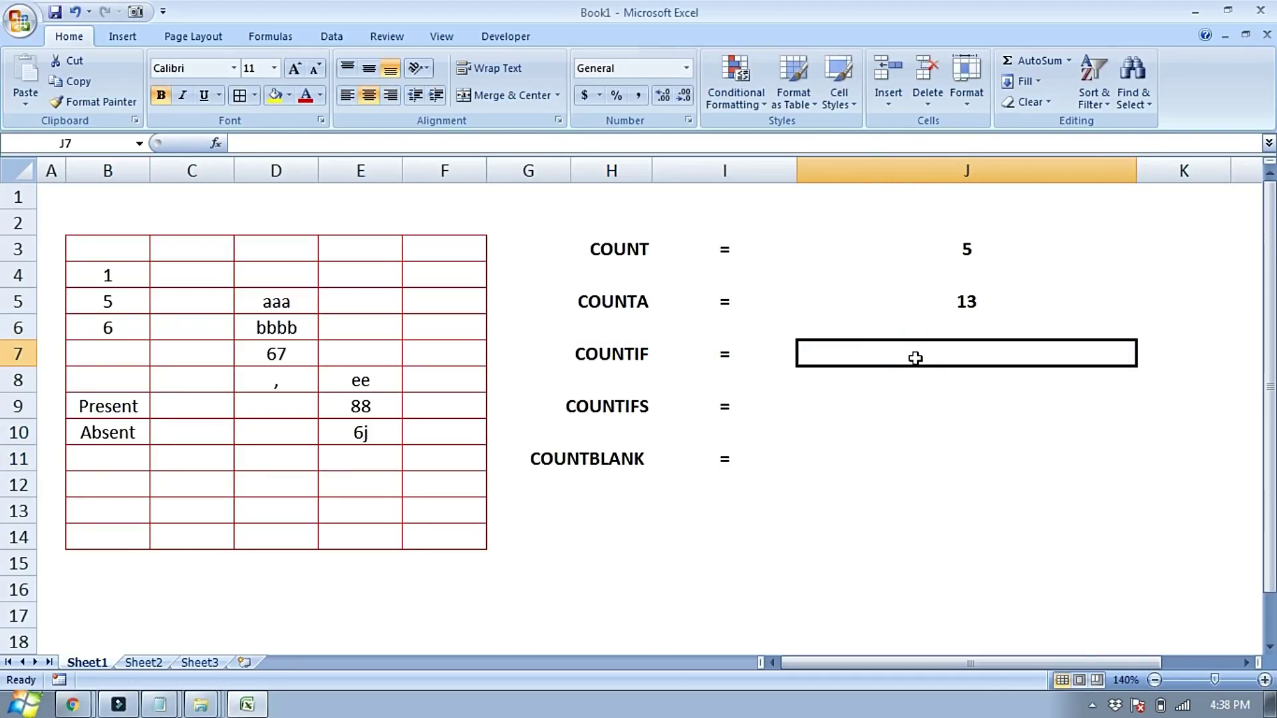
{"action": "type", "text": "=countif("}
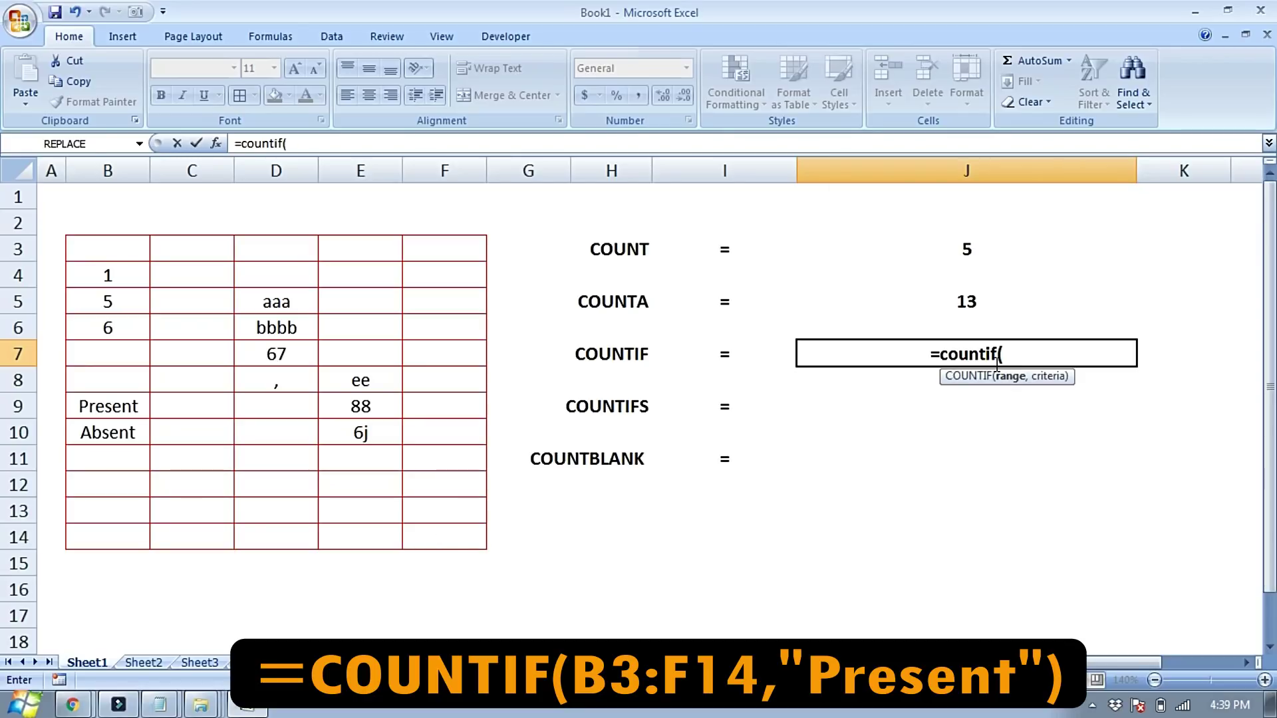
{"action": "left_click_drag", "start_coordinate": [123, 251], "coordinate": [453, 536]}
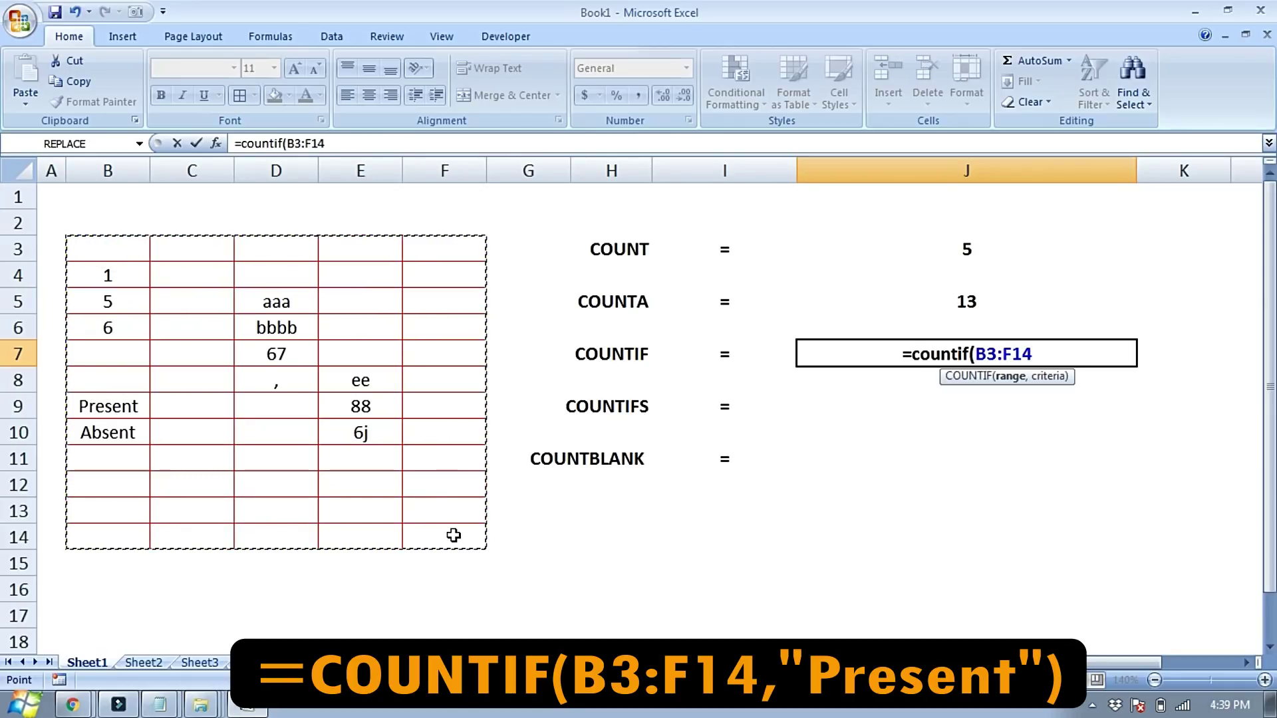
{"action": "type", "text": ","}
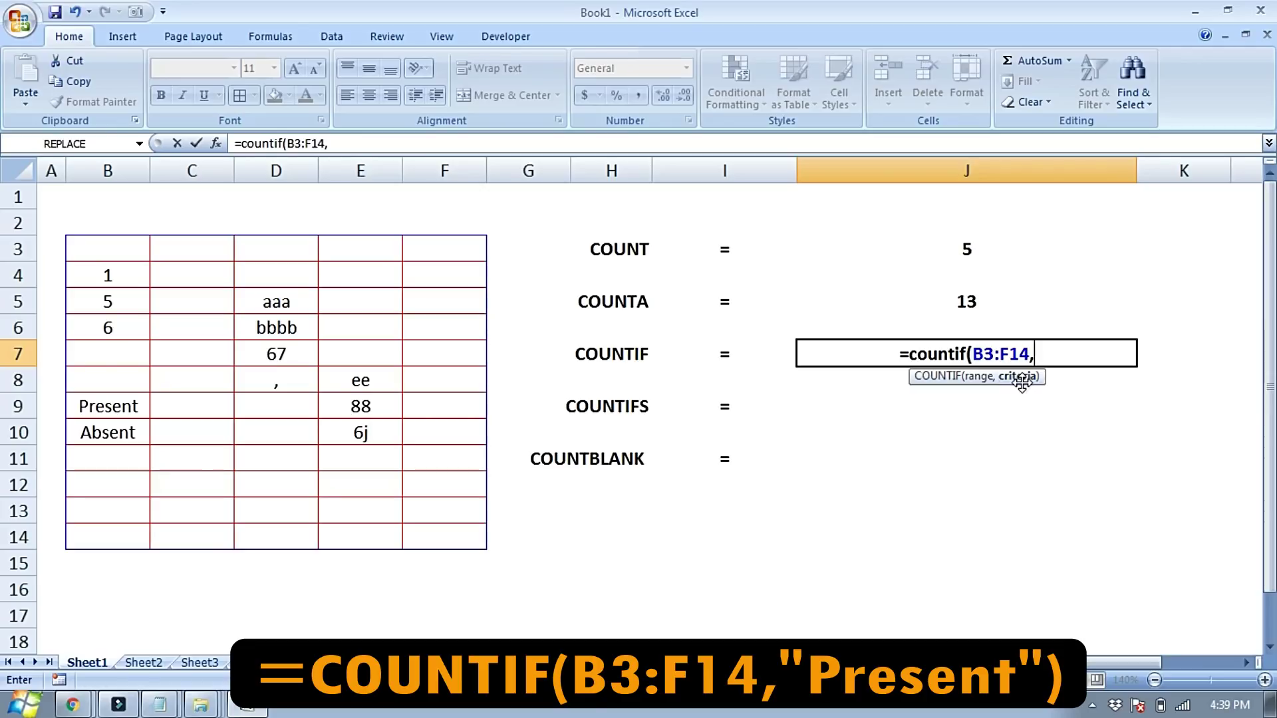
{"action": "type", "text": "\"Present\")"}
{"action": "key", "text": "Return"}
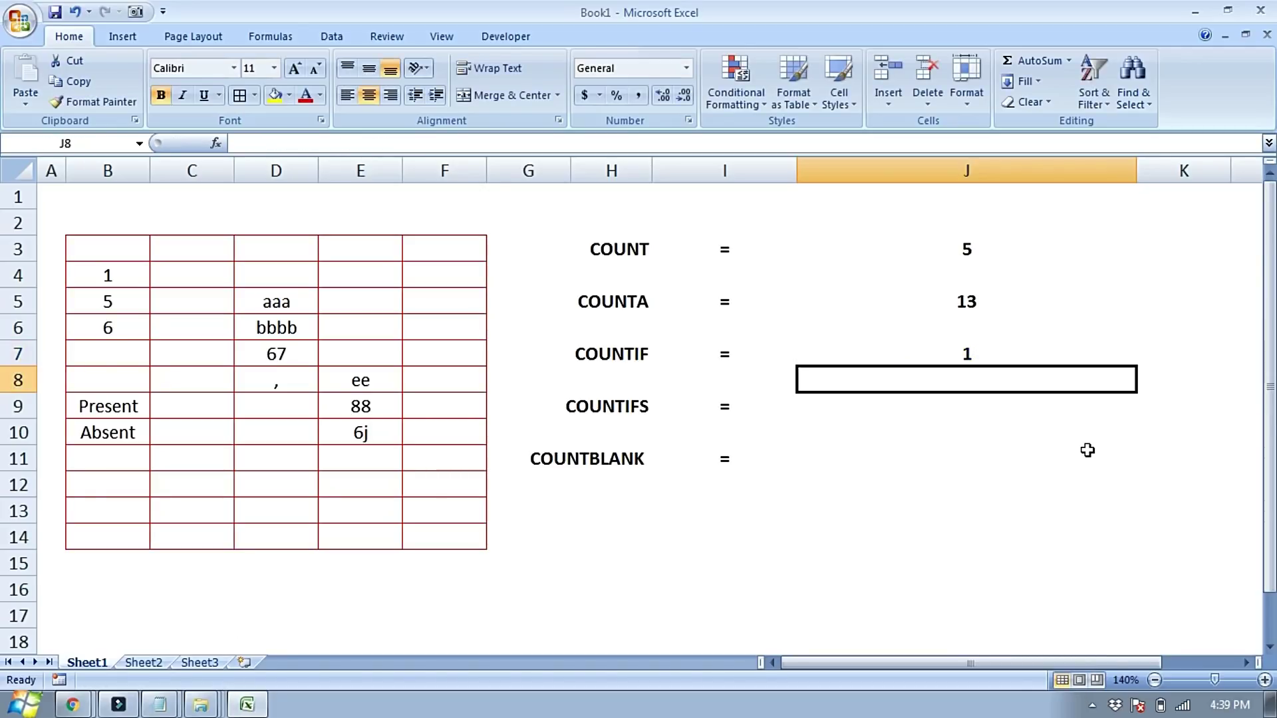
- Copy Present from B9 into B12, C12, D14 and E12
{"action": "left_click", "coordinate": [1000, 357]}
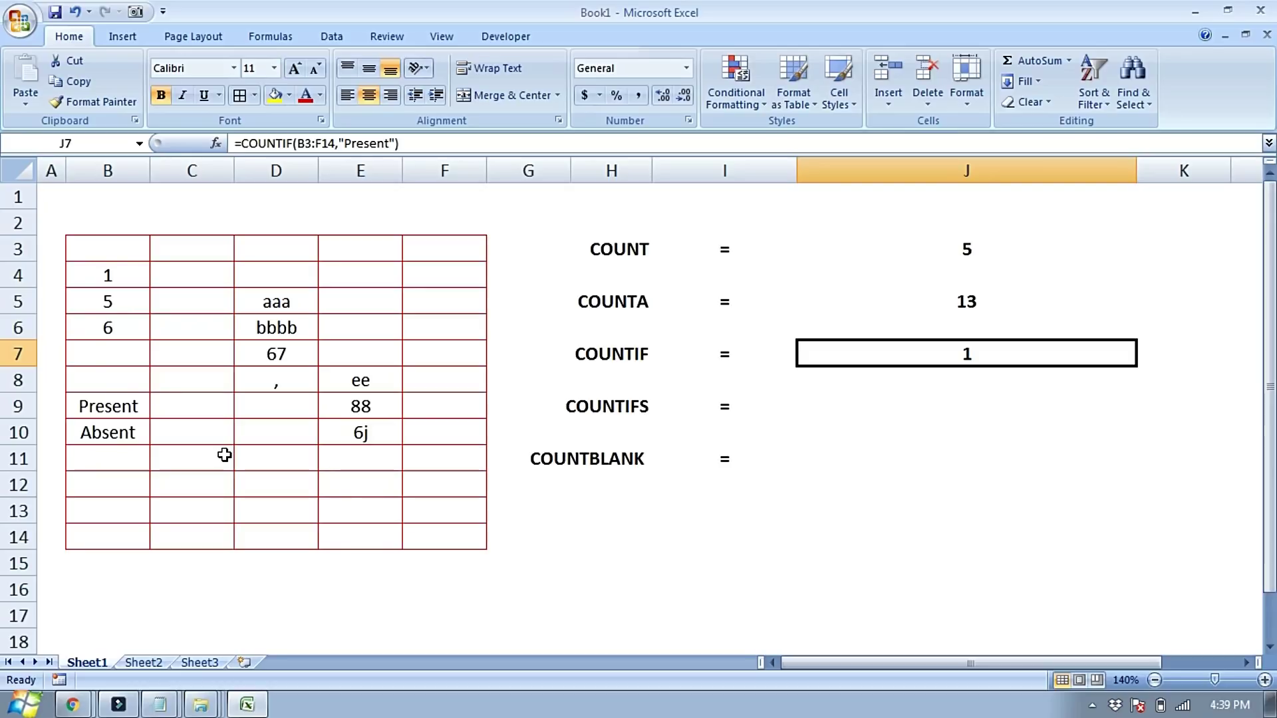
{"action": "left_click", "coordinate": [136, 461]}
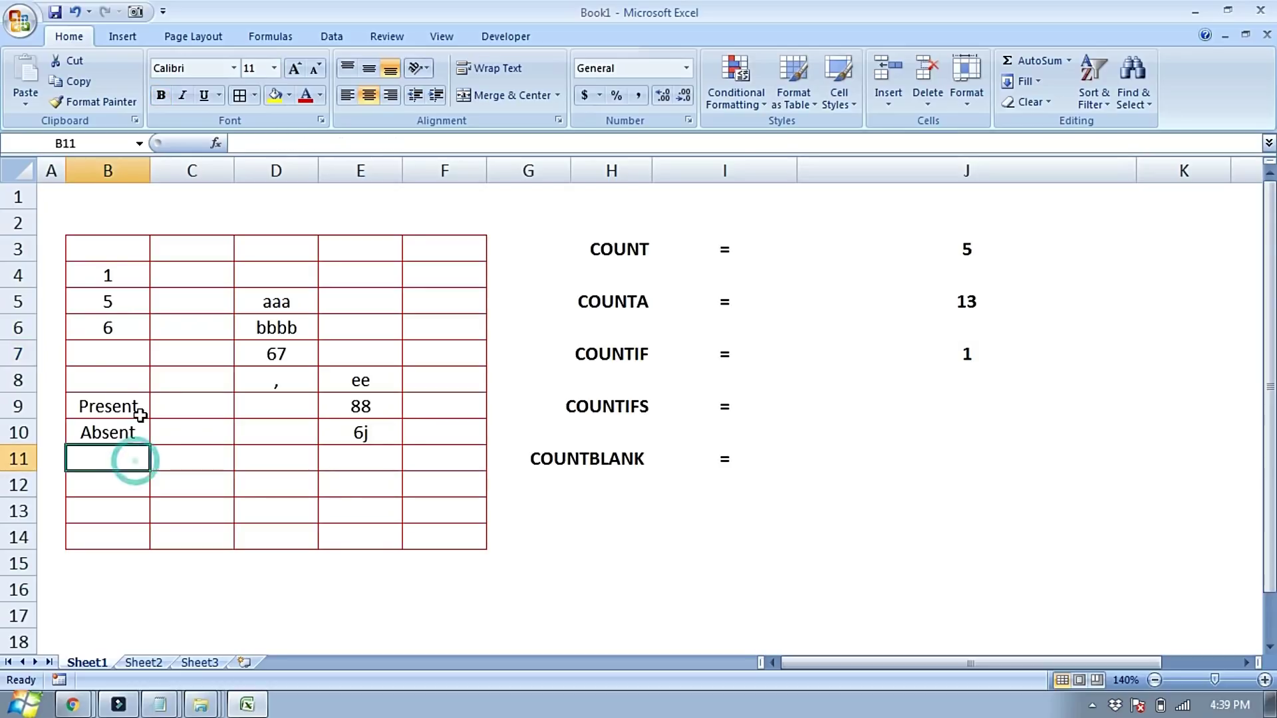
{"action": "left_click", "coordinate": [139, 407]}
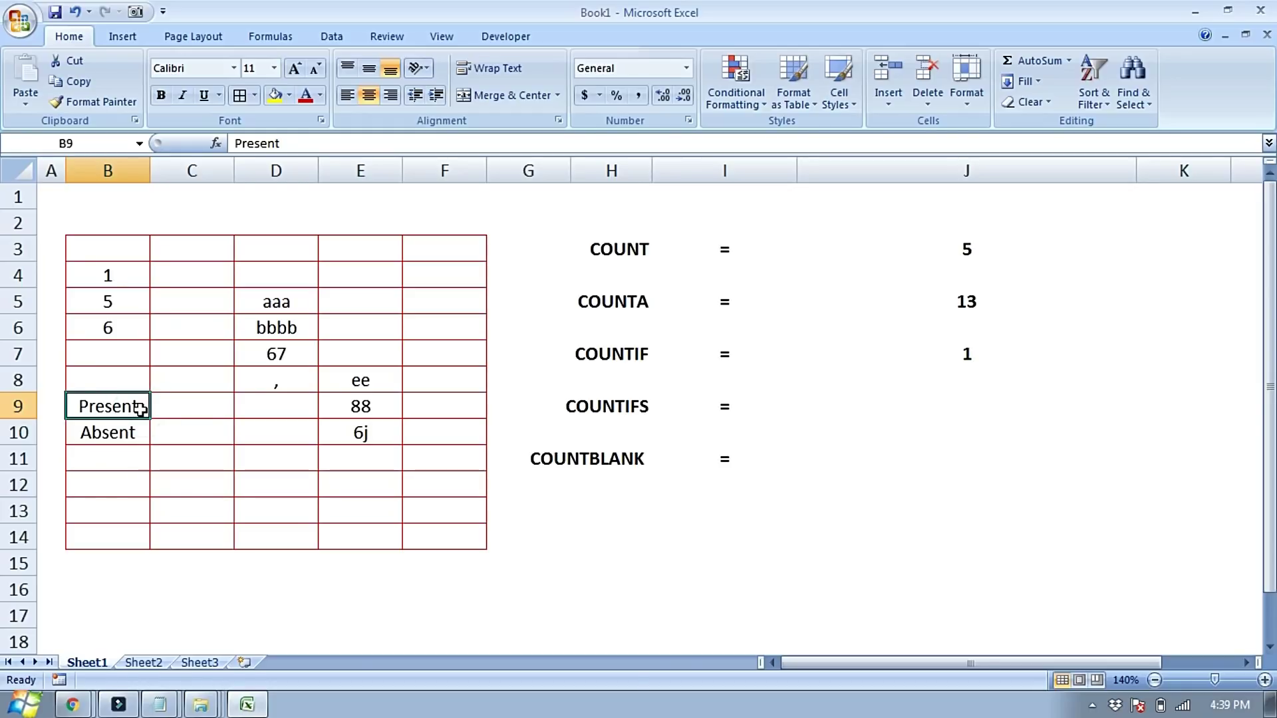
{"action": "key", "text": "ctrl+c"}
{"action": "left_click", "coordinate": [139, 487]}
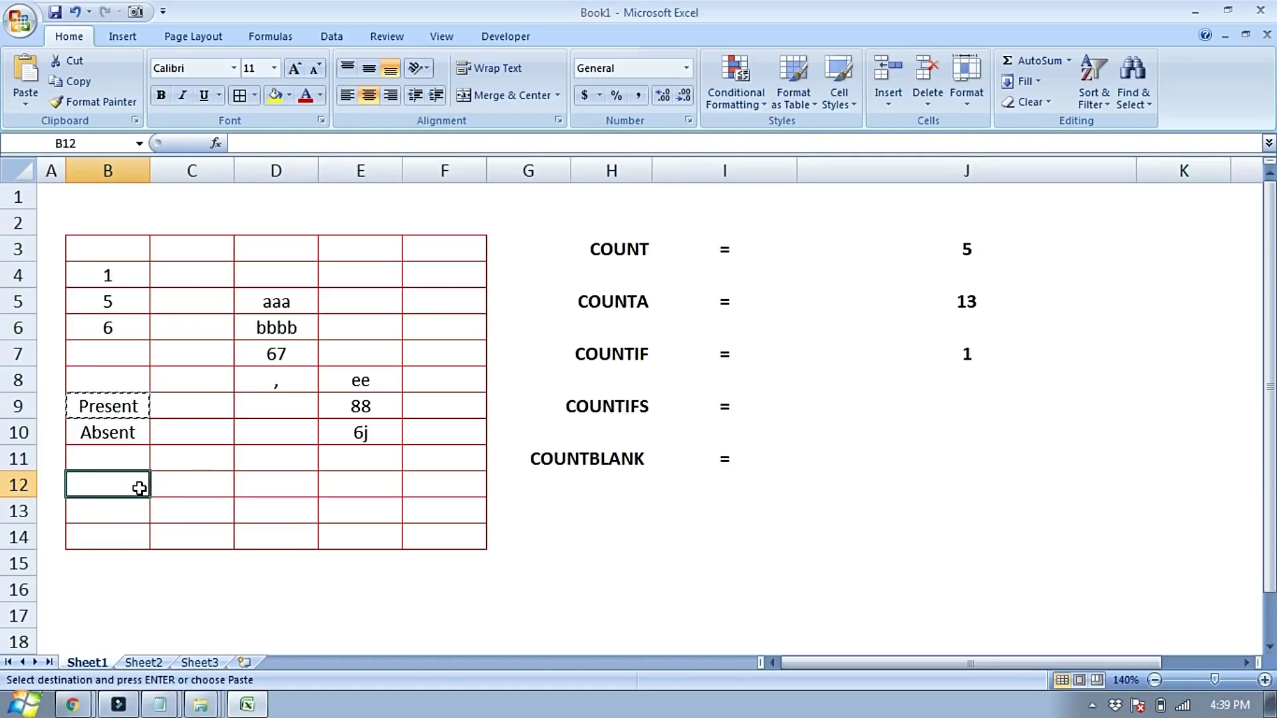
{"action": "key", "text": "ctrl+v"}
{"action": "left_click", "coordinate": [206, 479]}
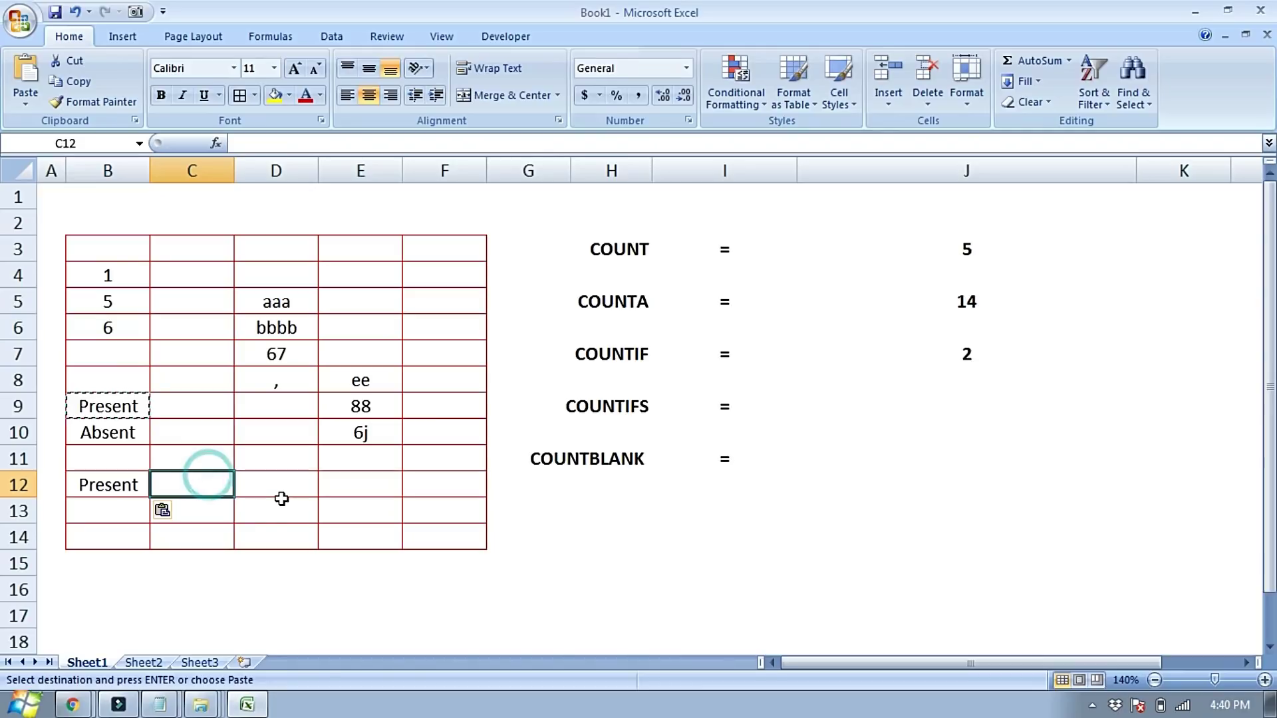
{"action": "key", "text": "ctrl+v"}
{"action": "left_click", "coordinate": [279, 532]}
{"action": "key", "text": "ctrl+v"}
{"action": "left_click", "coordinate": [970, 355]}
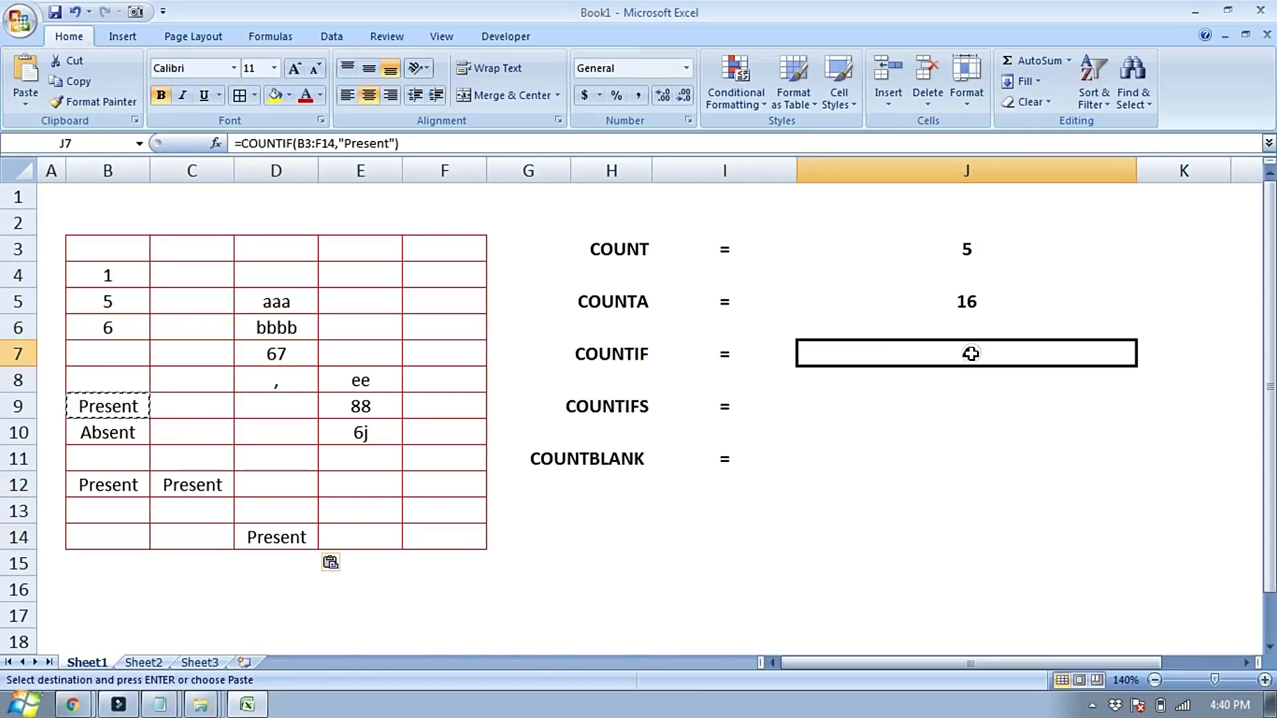
{"action": "left_click", "coordinate": [359, 485]}
{"action": "key", "text": "ctrl+v"}
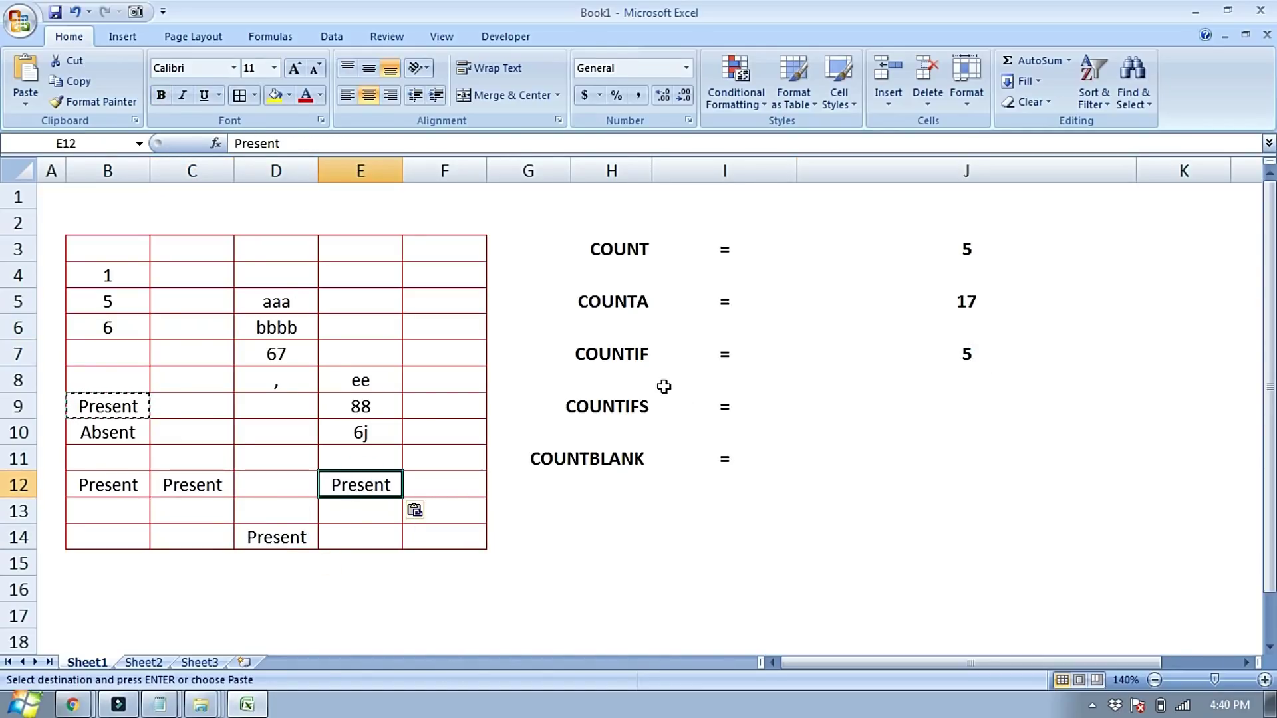
- Copy Absent from B10 into F6, C10, D11 and D10
{"action": "left_click", "coordinate": [427, 299]}
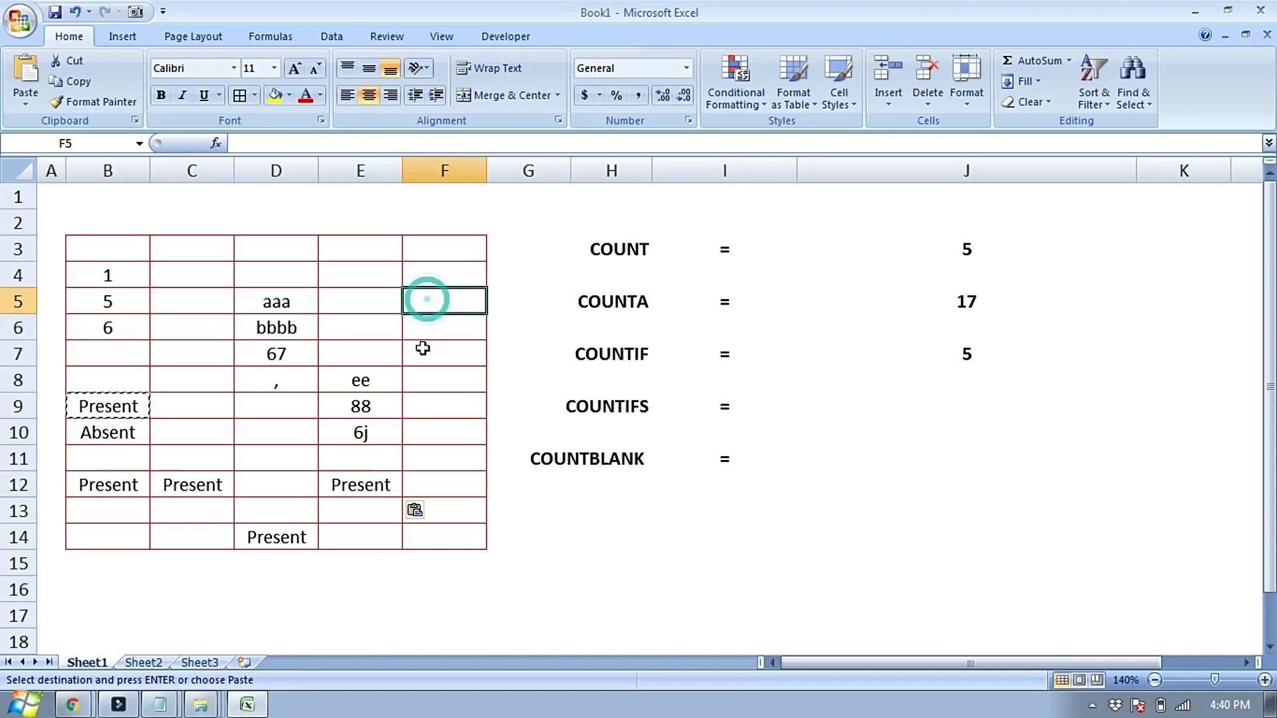
{"action": "left_click", "coordinate": [333, 326]}
{"action": "left_click", "coordinate": [124, 425]}
{"action": "key", "text": "ctrl+c"}
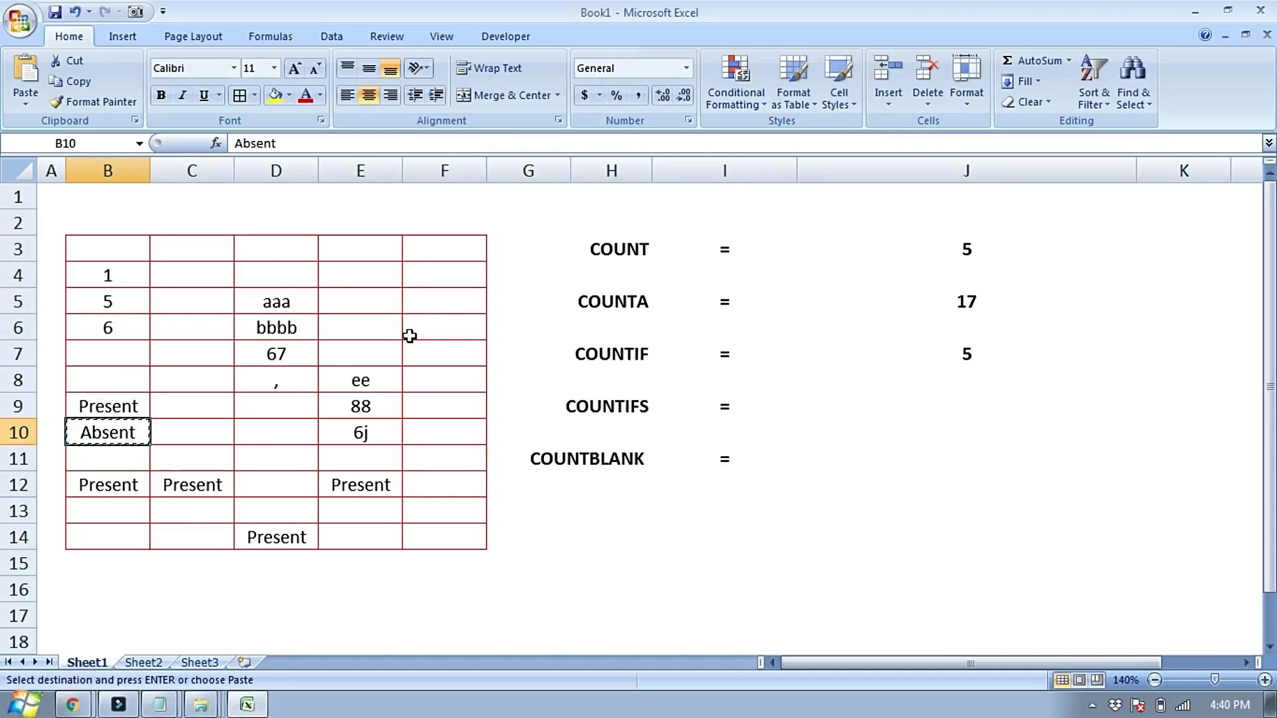
{"action": "left_click", "coordinate": [412, 329]}
{"action": "key", "text": "ctrl+v"}
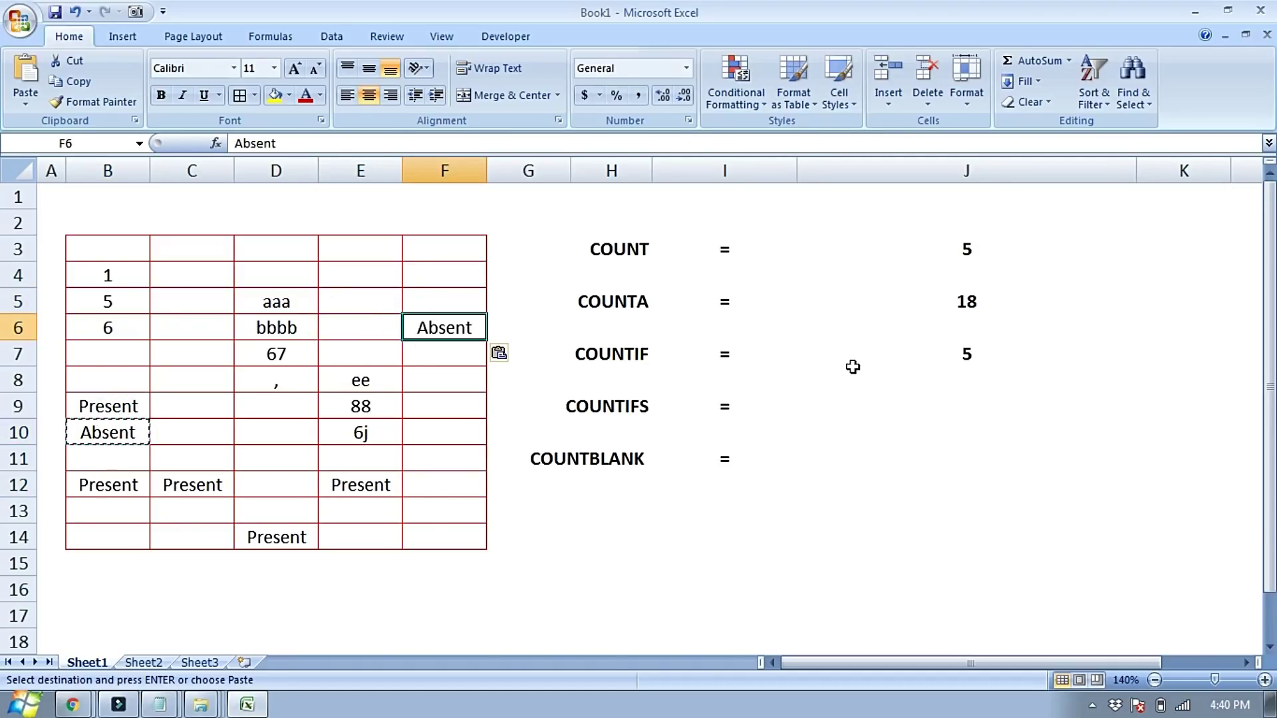
{"action": "left_click", "coordinate": [857, 360]}
{"action": "left_click", "coordinate": [229, 424]}
{"action": "key", "text": "ctrl+v"}
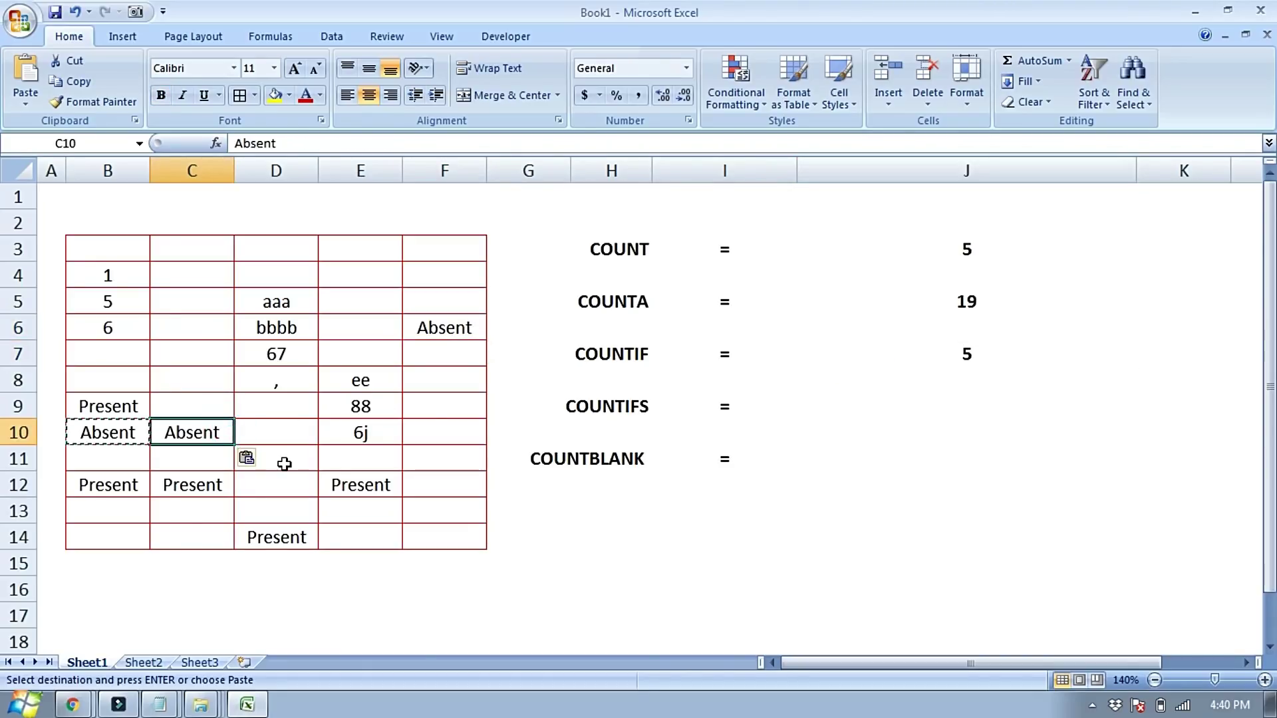
{"action": "left_click", "coordinate": [282, 459]}
{"action": "key", "text": "ctrl+v"}
{"action": "left_click", "coordinate": [284, 429]}
{"action": "key", "text": "ctrl+v"}
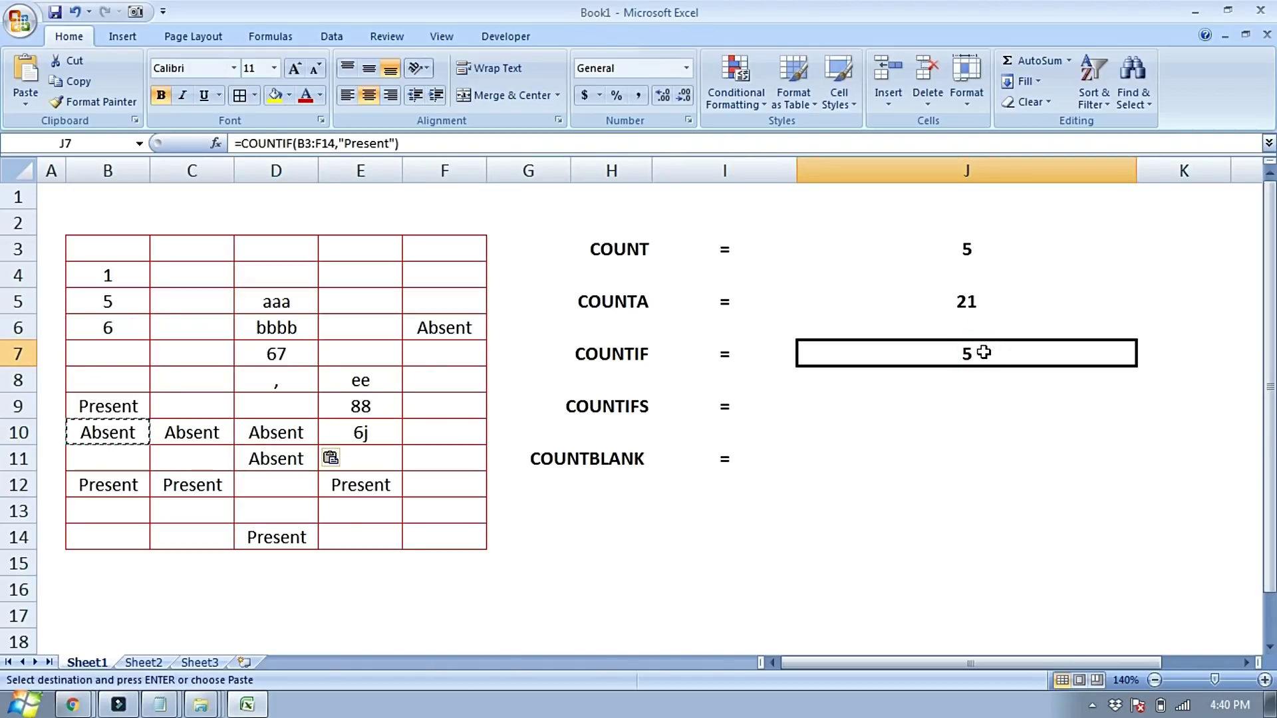
{"action": "key", "text": "Escape"}
{"action": "key", "text": "Left"}
{"action": "key", "text": "Left"}
{"action": "key", "text": "Down"}
{"action": "key", "text": "Down"}
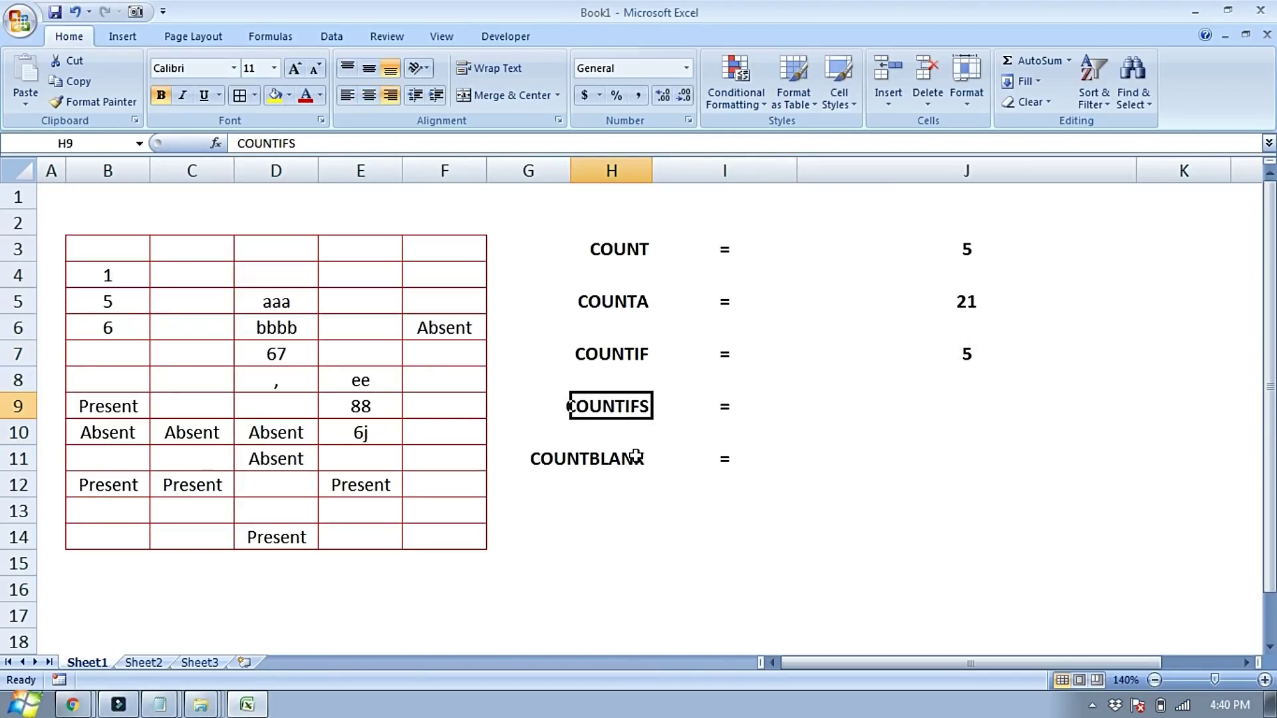
- Enter =COUNTBLANK(B3:F14) in J11, returning 39 empty cells
{"action": "left_click", "coordinate": [637, 457]}
{"action": "left_click", "coordinate": [619, 405]}
{"action": "left_click", "coordinate": [587, 464]}
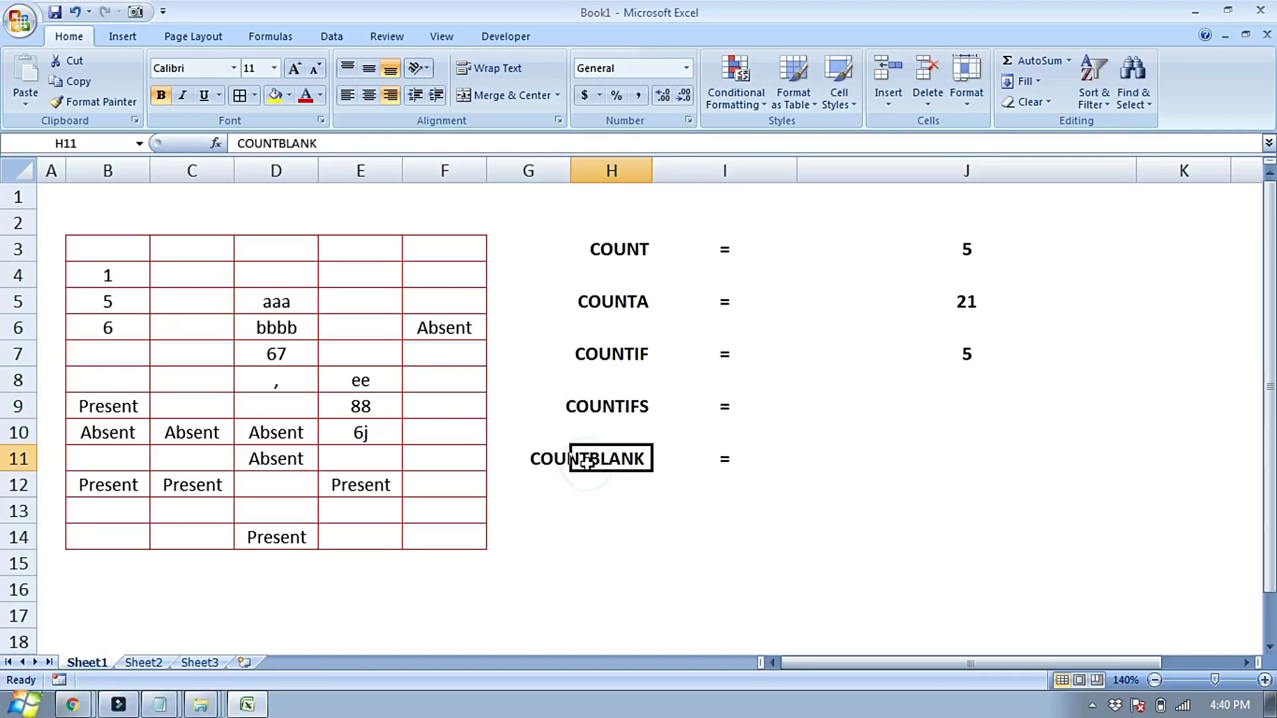
{"action": "left_click", "coordinate": [953, 457]}
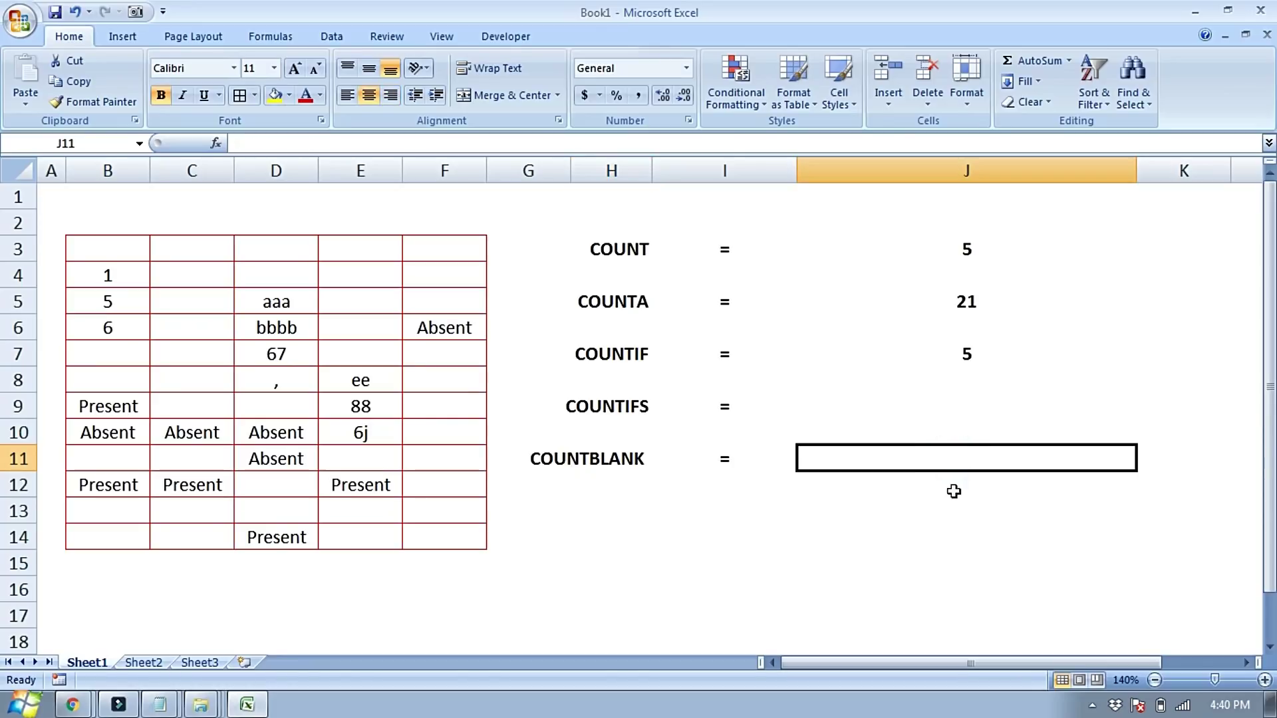
{"action": "type", "text": "=countblank"}
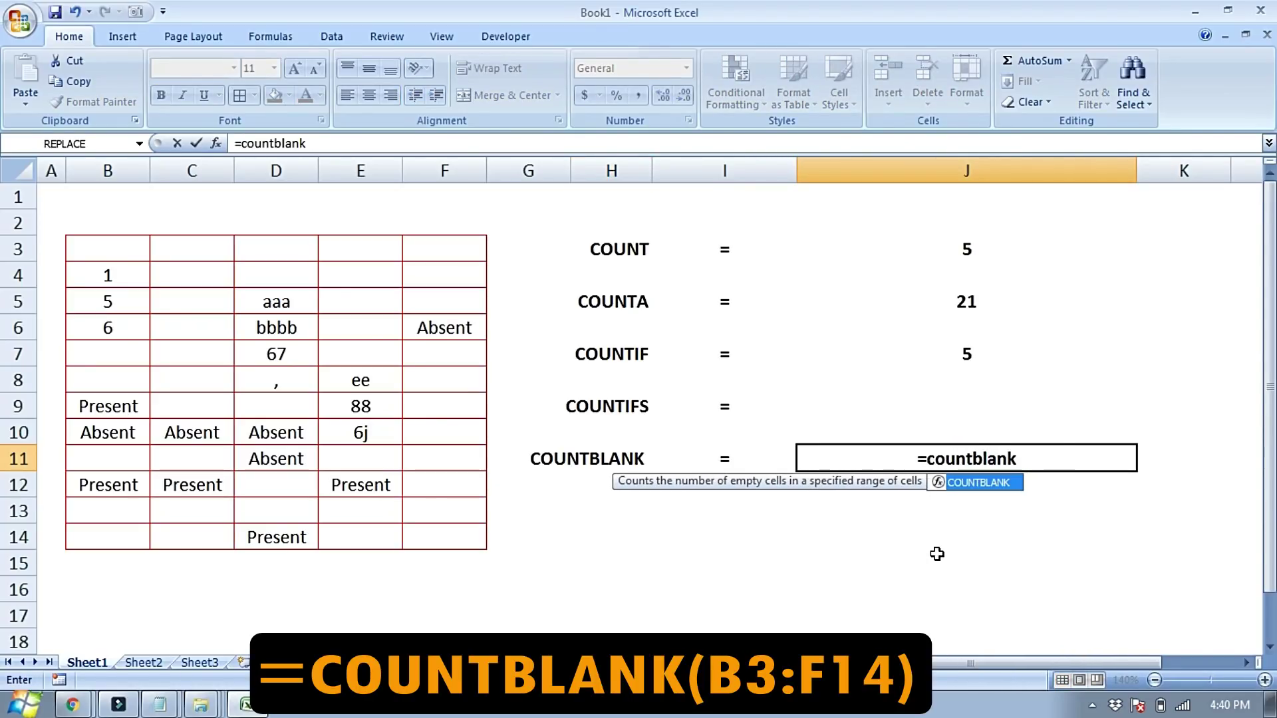
{"action": "type", "text": "("}
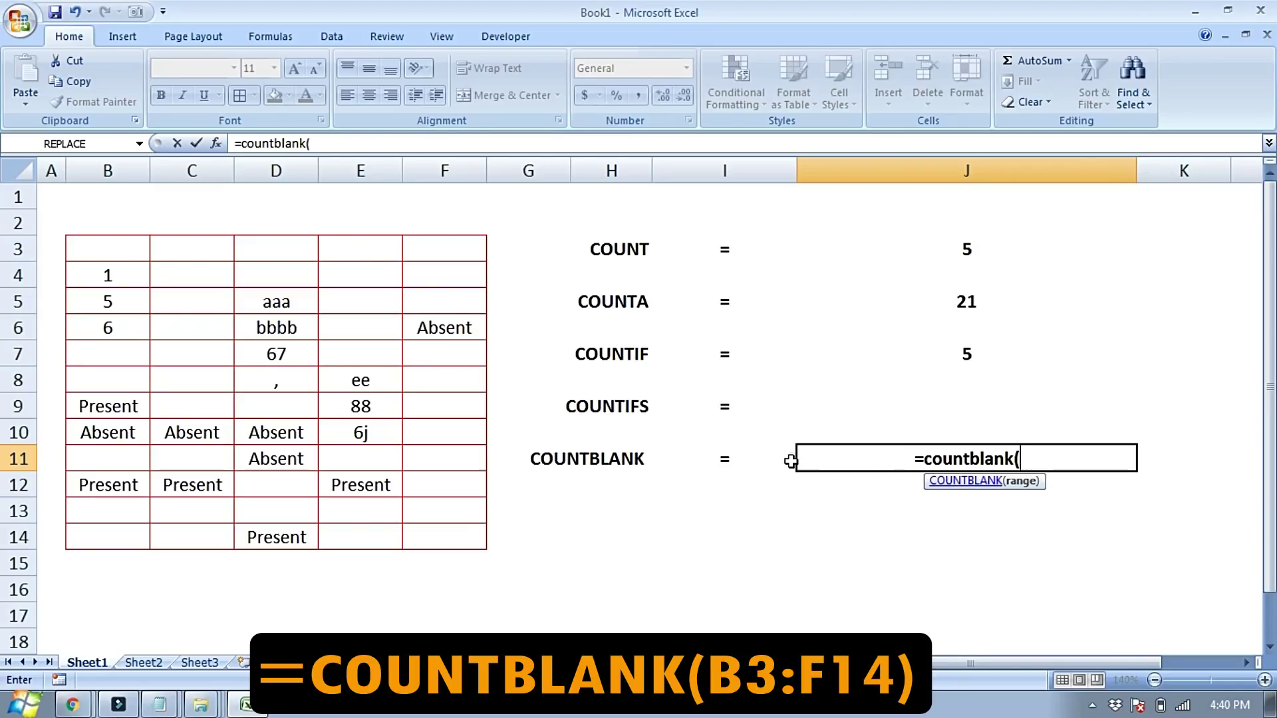
{"action": "left_click_drag", "start_coordinate": [120, 251], "coordinate": [427, 538]}
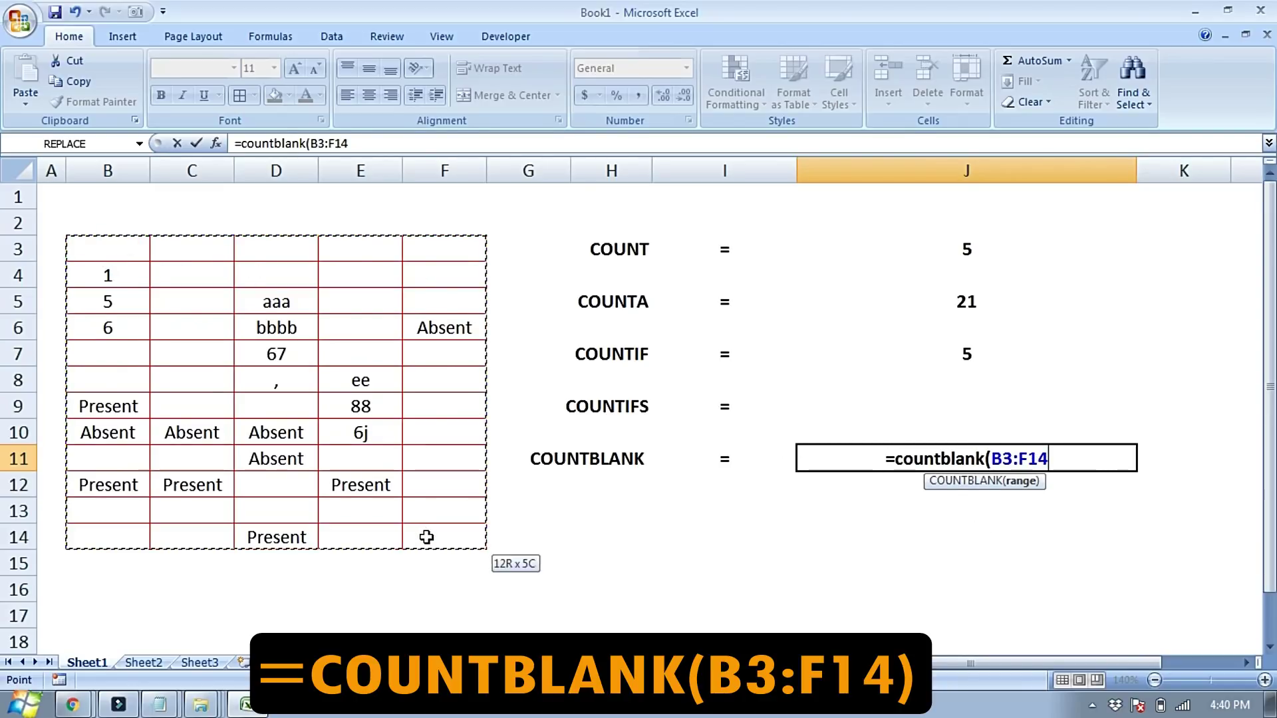
{"action": "type", "text": ")"}
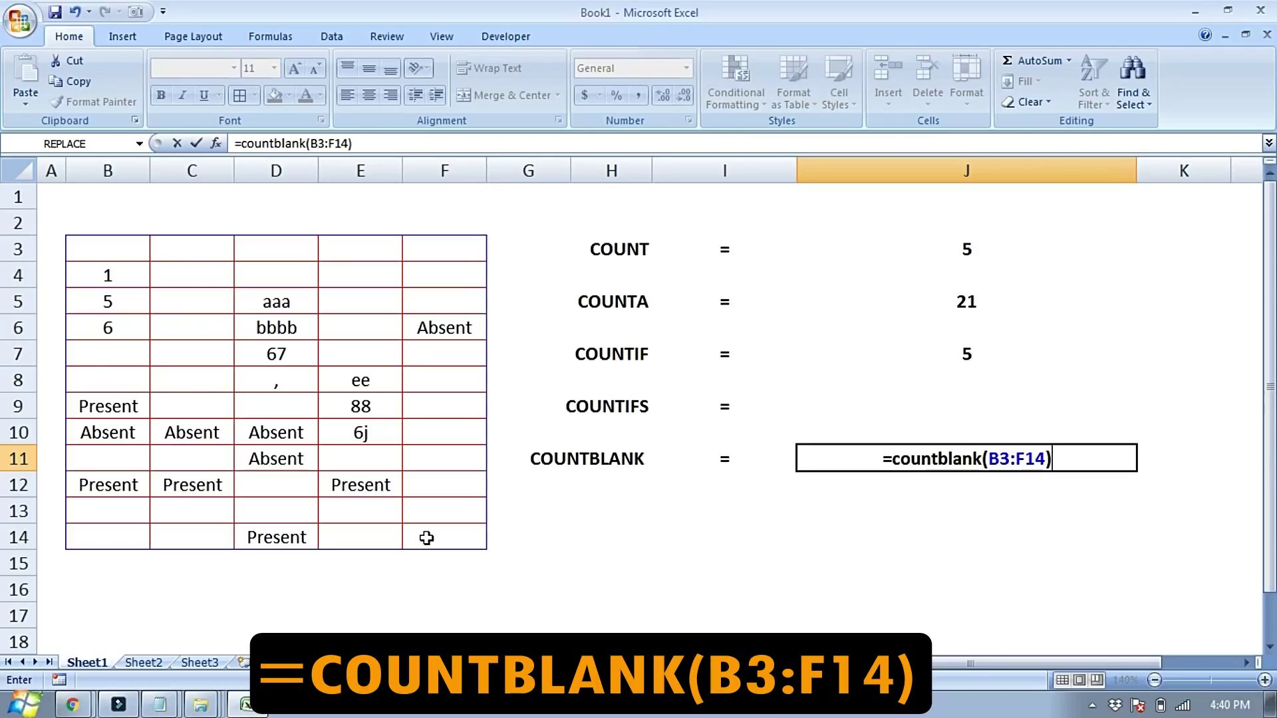
{"action": "key", "text": "Return"}
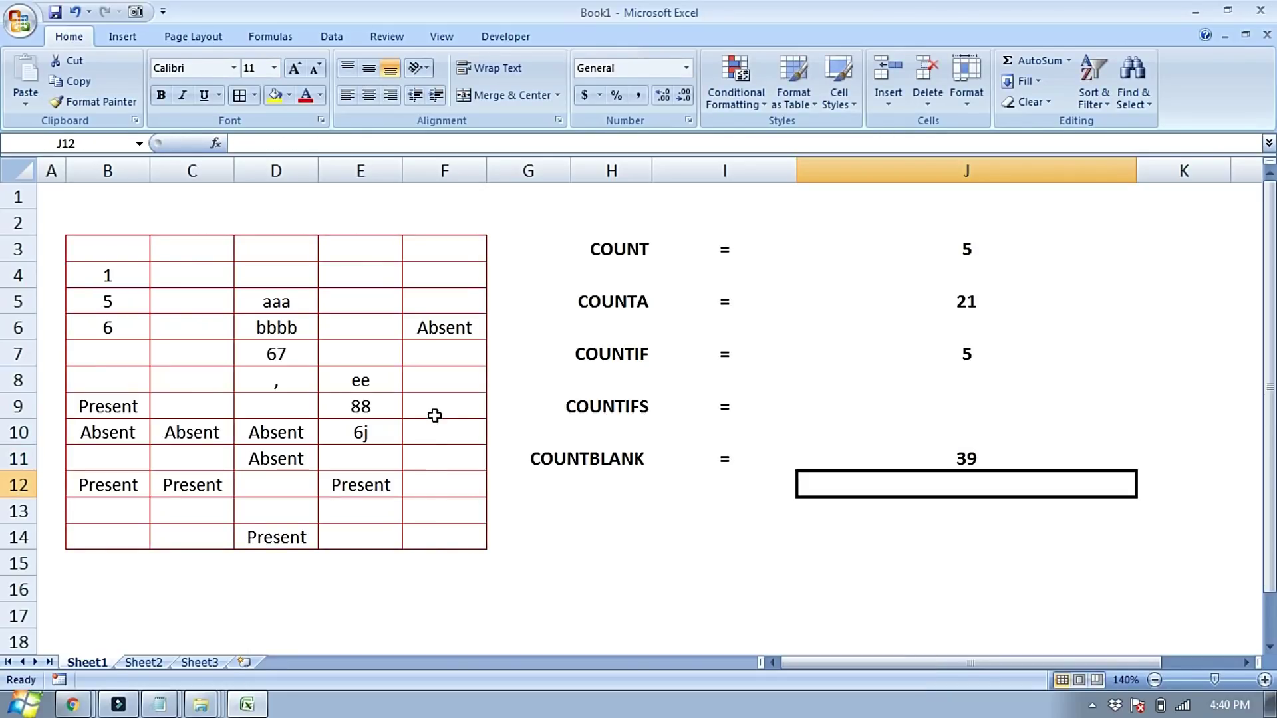
{"action": "left_click", "coordinate": [966, 455]}
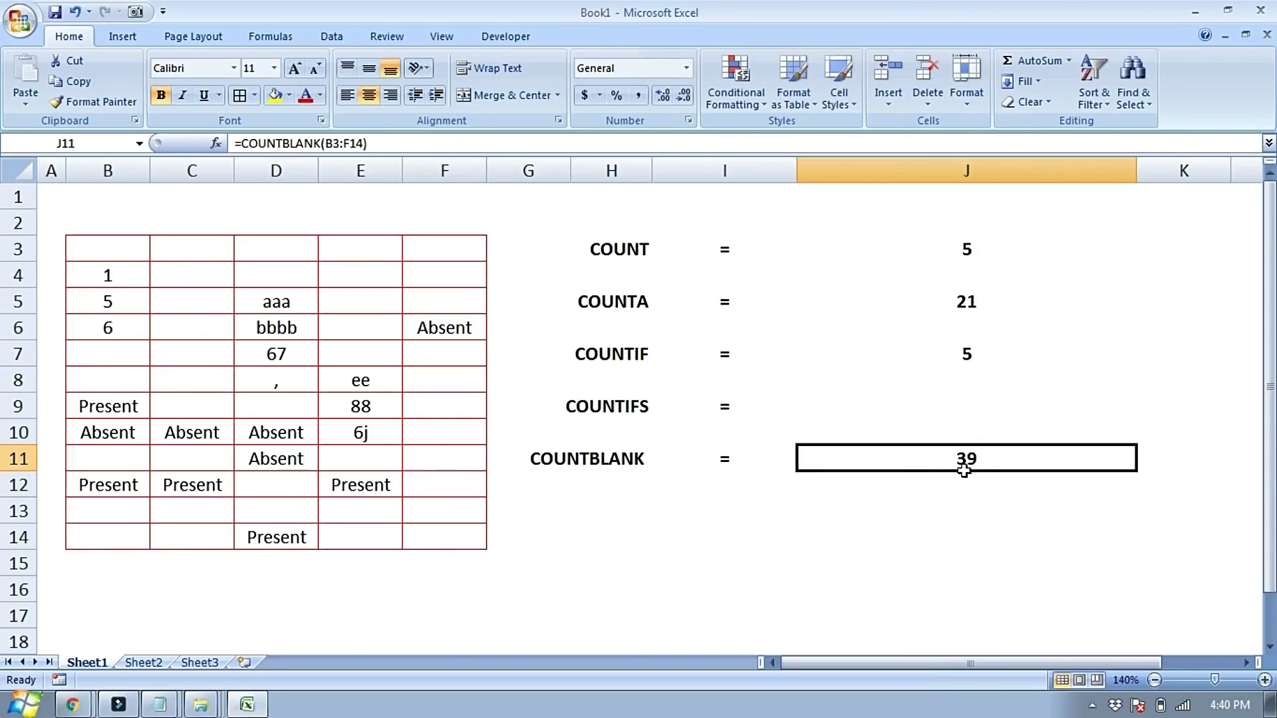
- Enter nbnbn in F9 and compare the new COUNTA 23 and COUNTBLANK 37
{"action": "left_click", "coordinate": [444, 406]}
{"action": "type", "text": "nbnbn"}
{"action": "key", "text": "Return"}
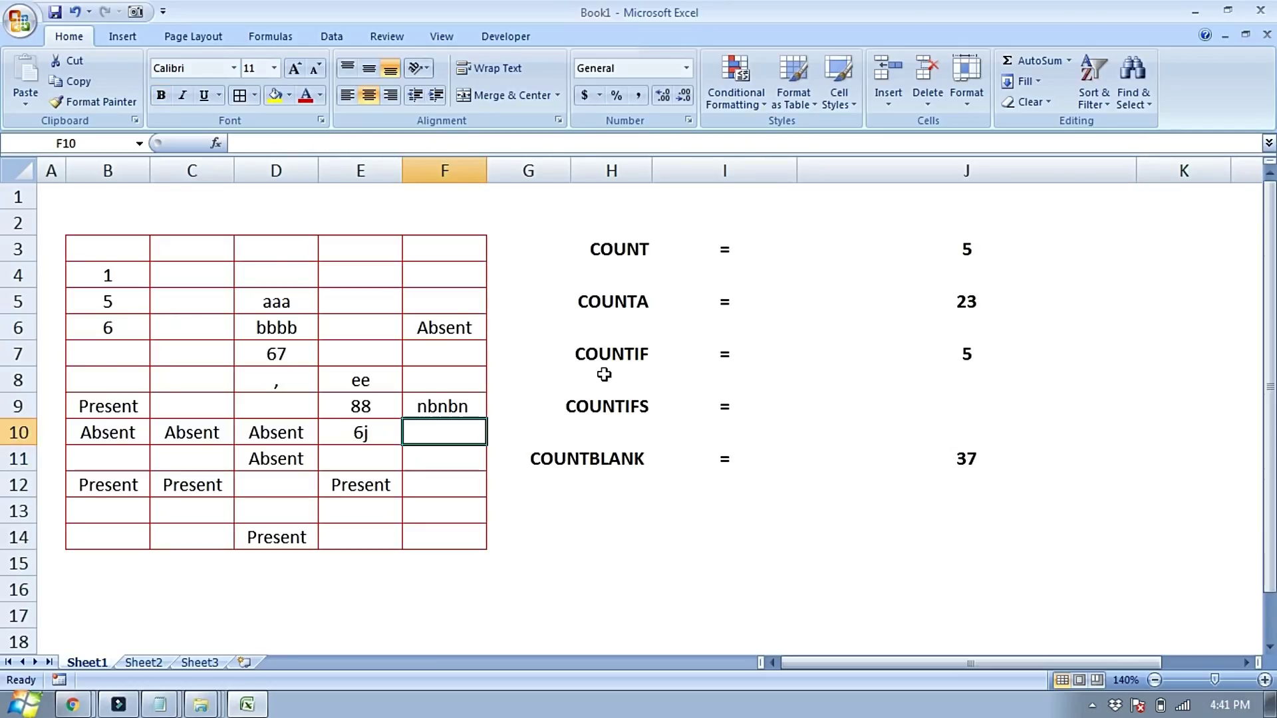
{"action": "left_click_drag", "start_coordinate": [618, 303], "coordinate": [908, 294]}
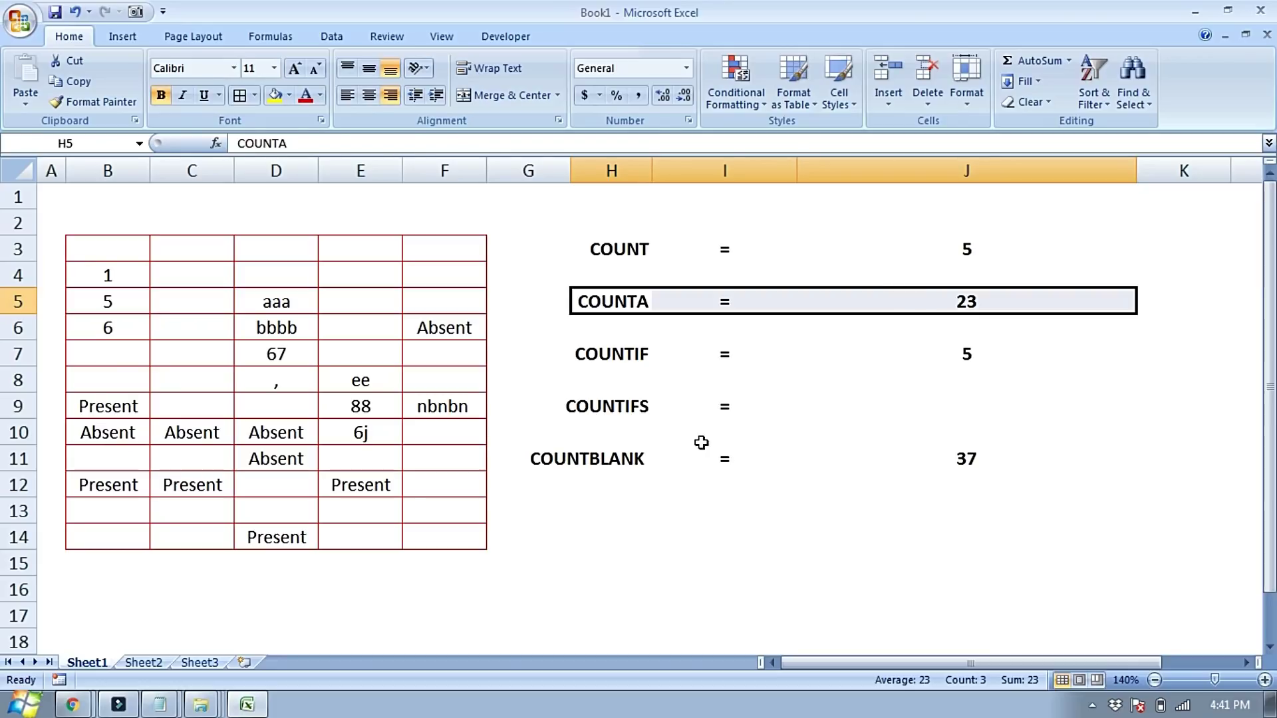
{"action": "left_click_drag", "start_coordinate": [636, 461], "coordinate": [915, 459]}
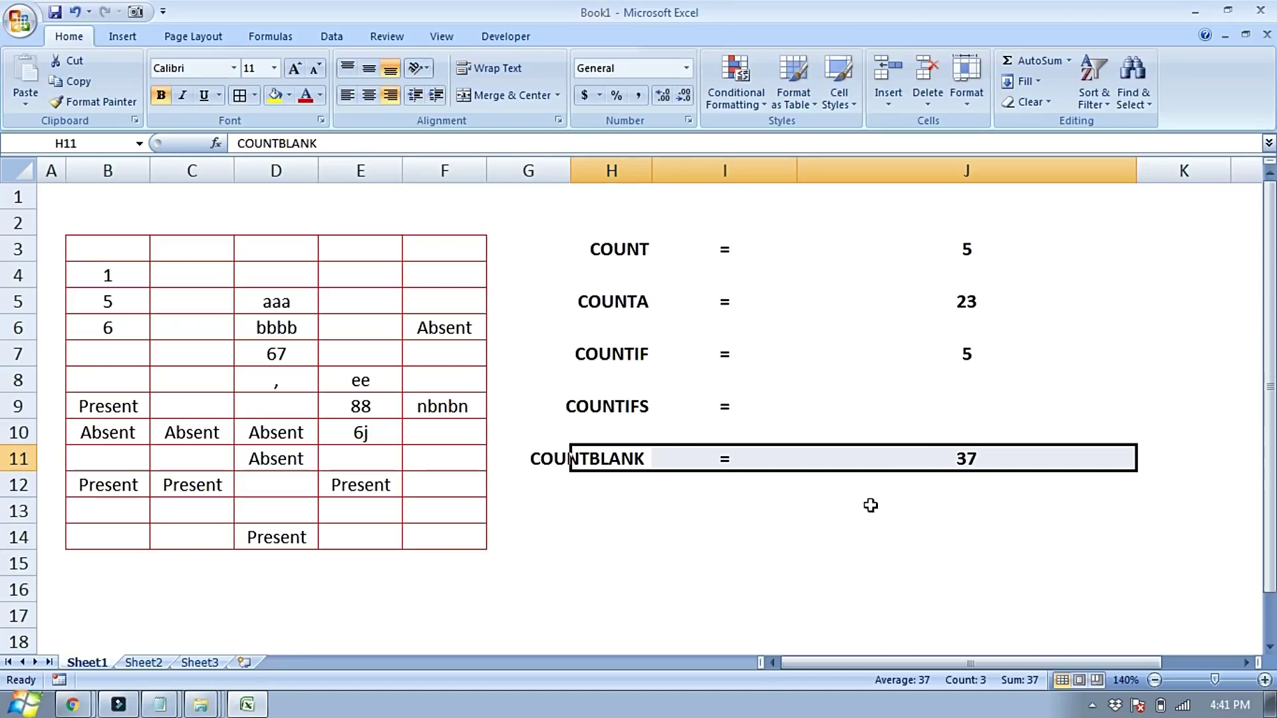
{"action": "left_click", "coordinate": [606, 411]}
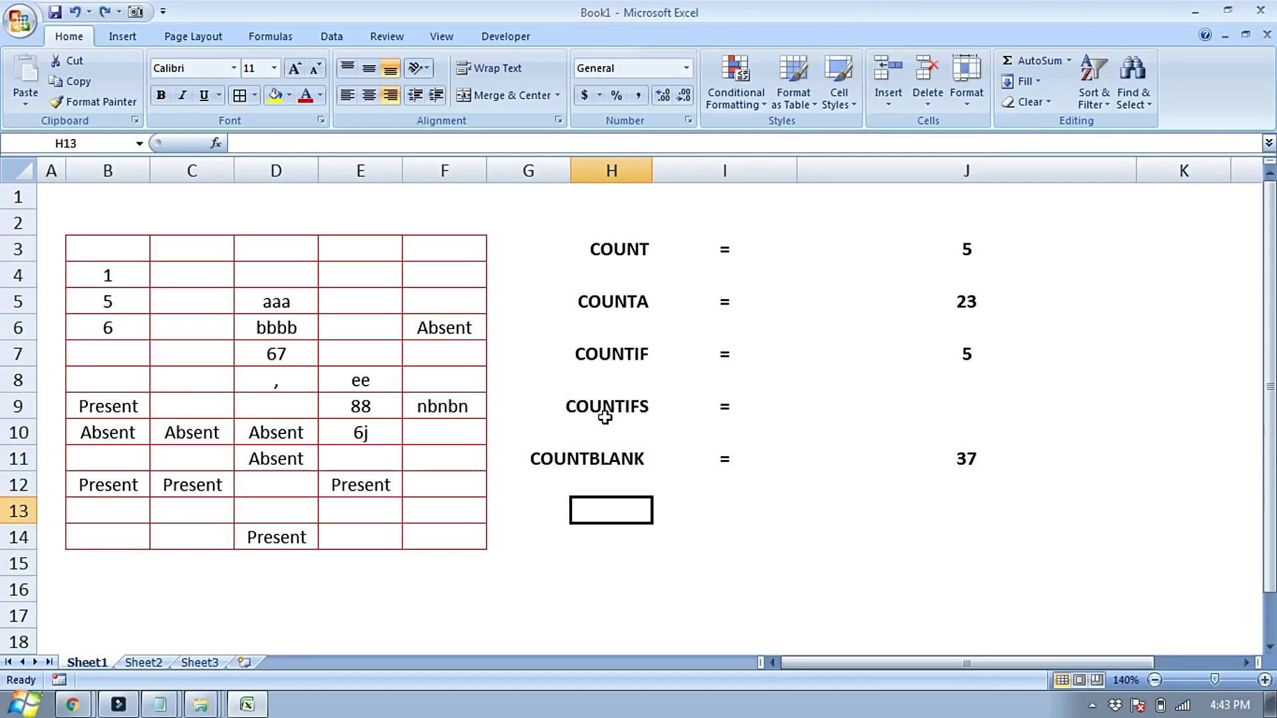
{"action": "left_click", "coordinate": [669, 408]}
{"action": "left_click", "coordinate": [846, 410]}
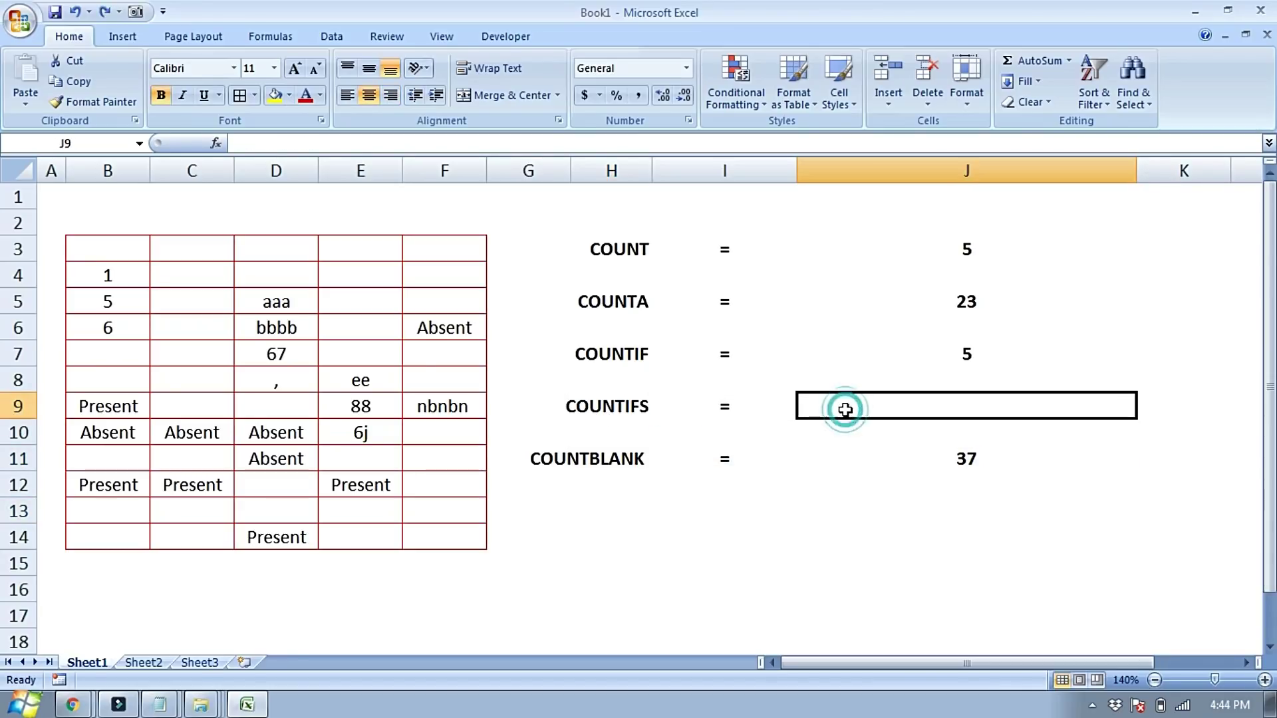
- Delete the contents of E3:F13 and B4:E14, leaving only Gender in B3
{"action": "left_click_drag", "start_coordinate": [358, 256], "coordinate": [440, 509]}
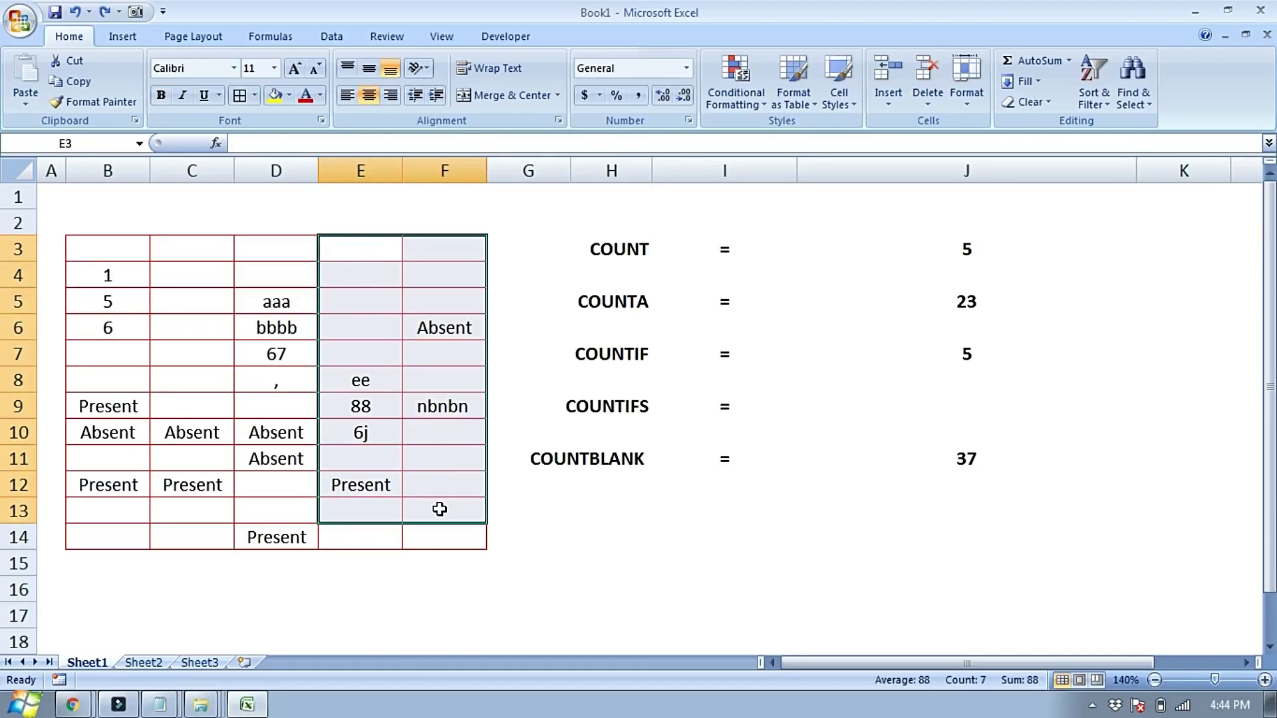
{"action": "key", "text": "Delete"}
{"action": "left_click_drag", "start_coordinate": [108, 272], "coordinate": [347, 540]}
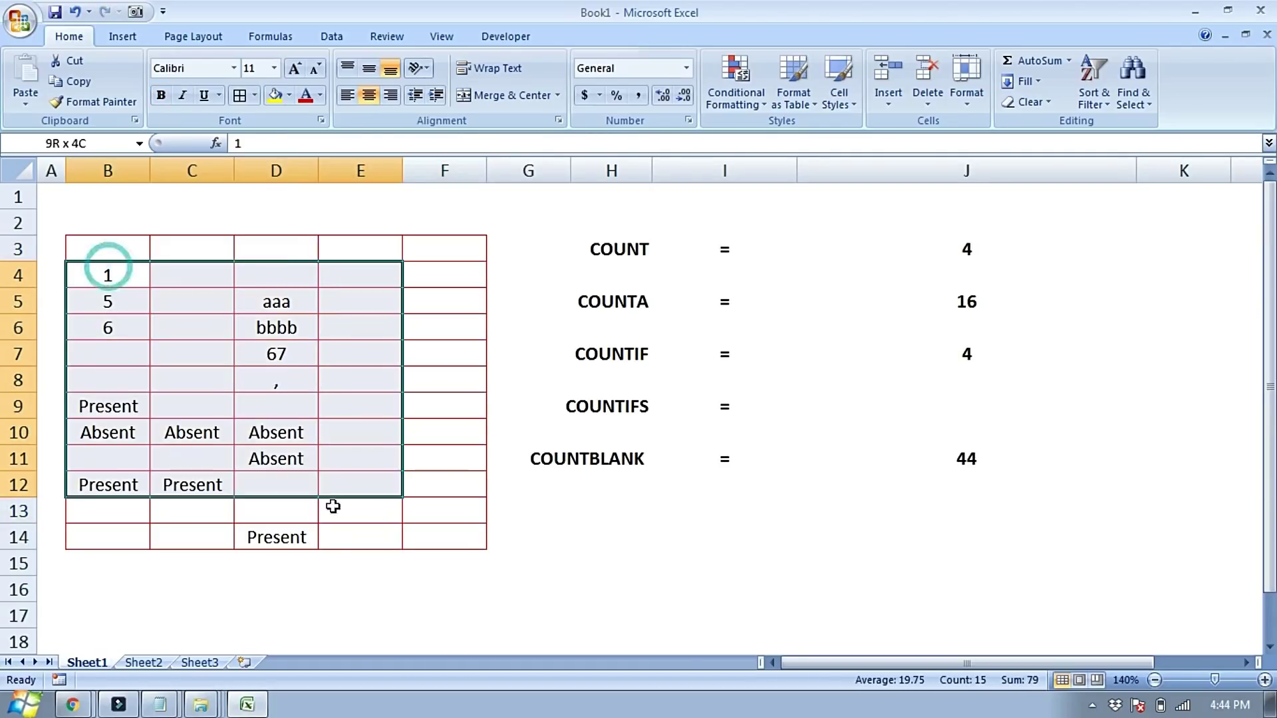
{"action": "key", "text": "Delete"}
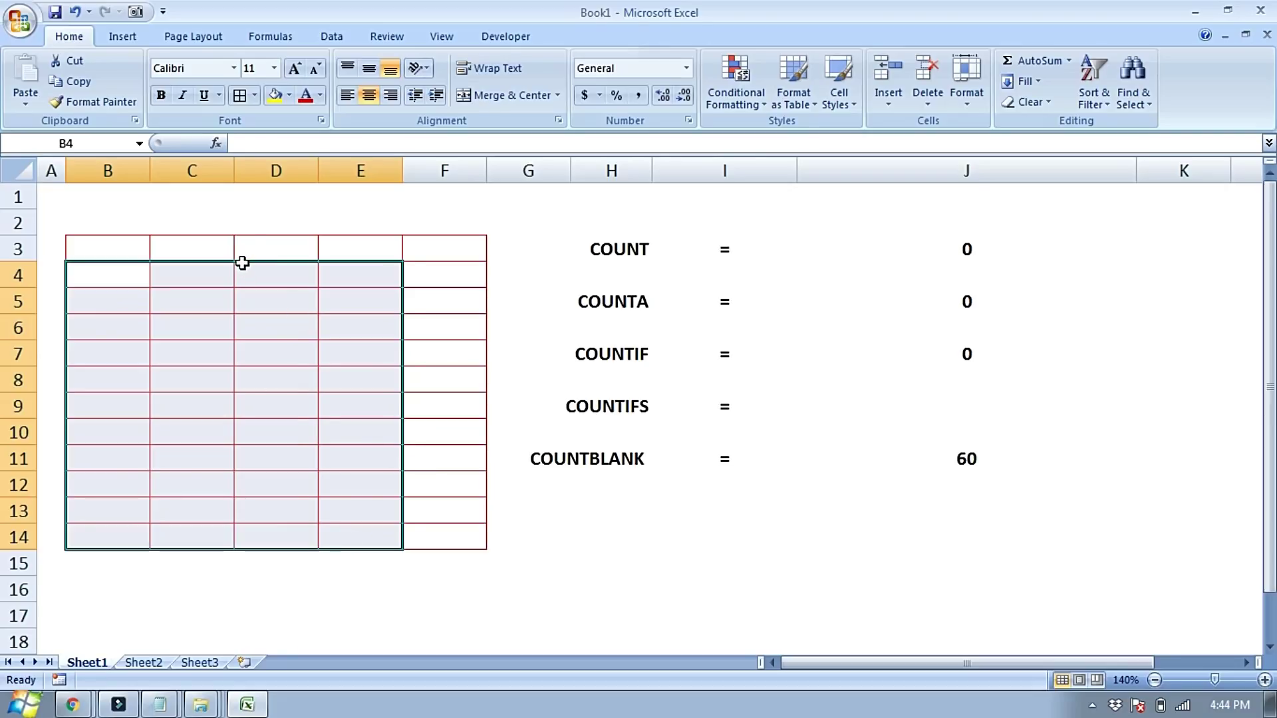
{"action": "left_click", "coordinate": [243, 265]}
{"action": "left_click", "coordinate": [130, 255]}
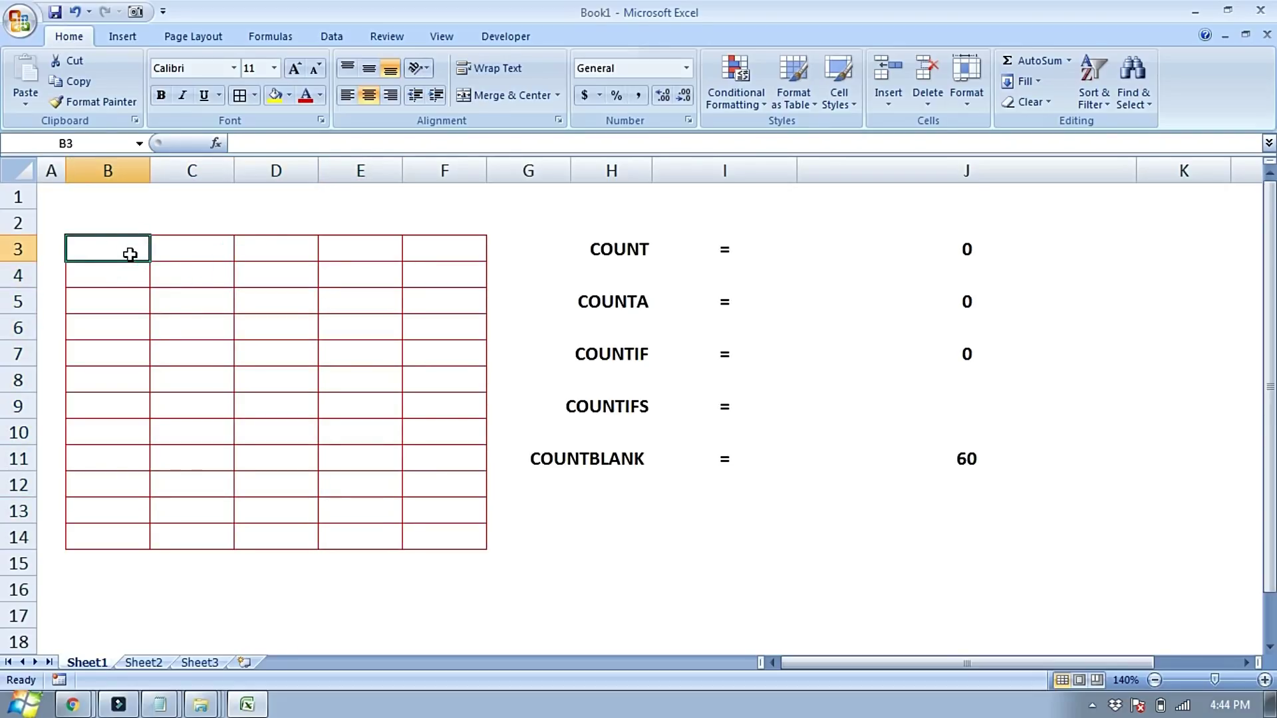
- Enter the headings Gender in B3 and Location in C3
{"action": "type", "text": "Gender"}
{"action": "key", "text": "Tab"}
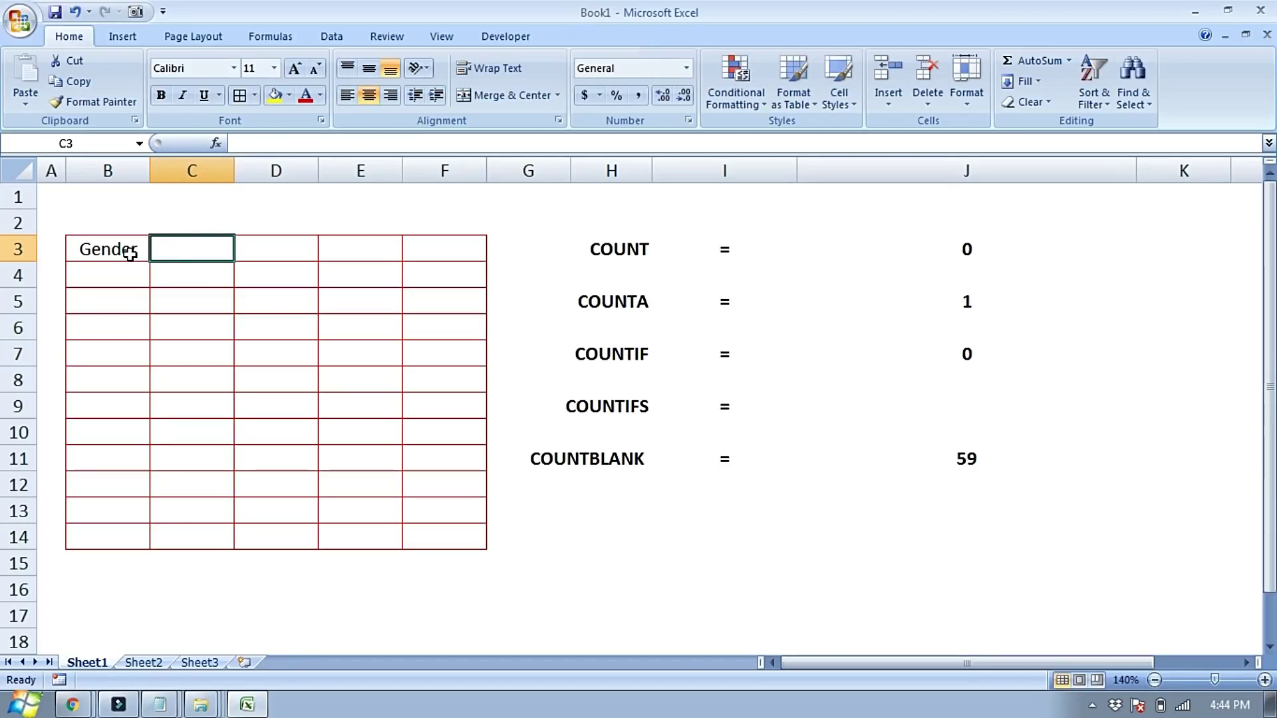
{"action": "type", "text": "Location"}
{"action": "key", "text": "Return"}
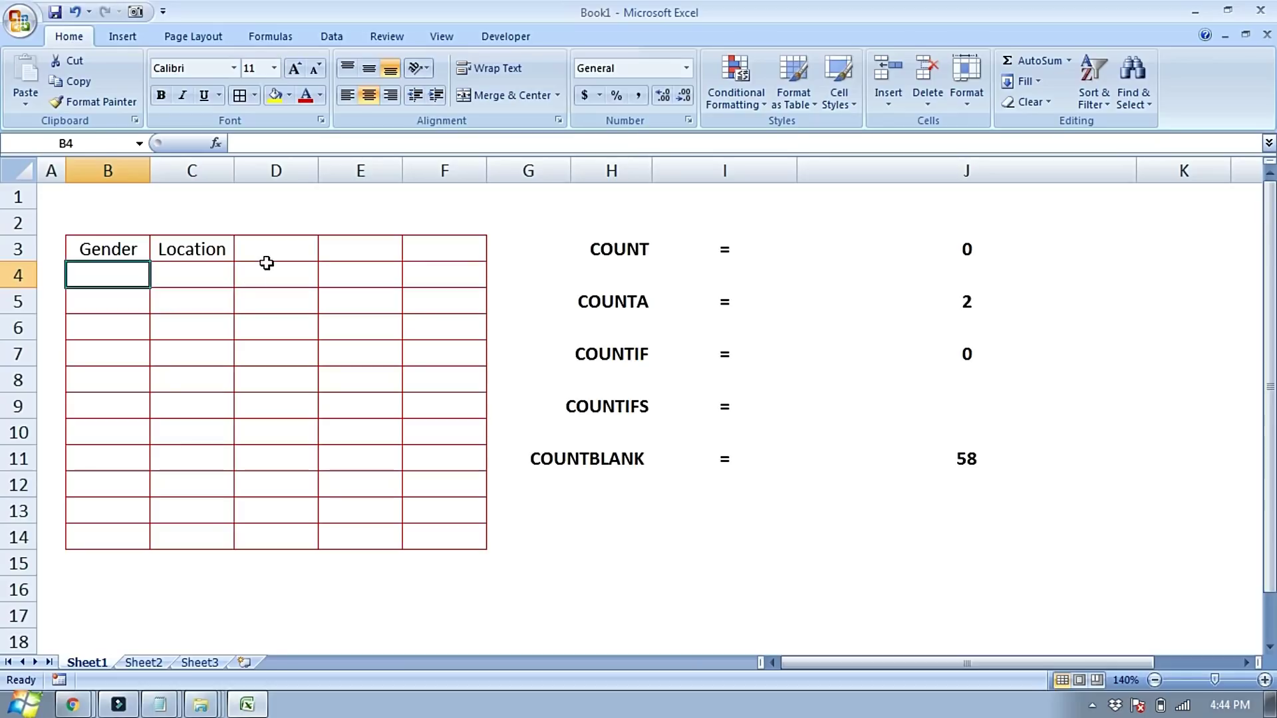
- Fill the first two rows with Male/Delhi and Female/U.P
{"action": "type", "text": "Male"}
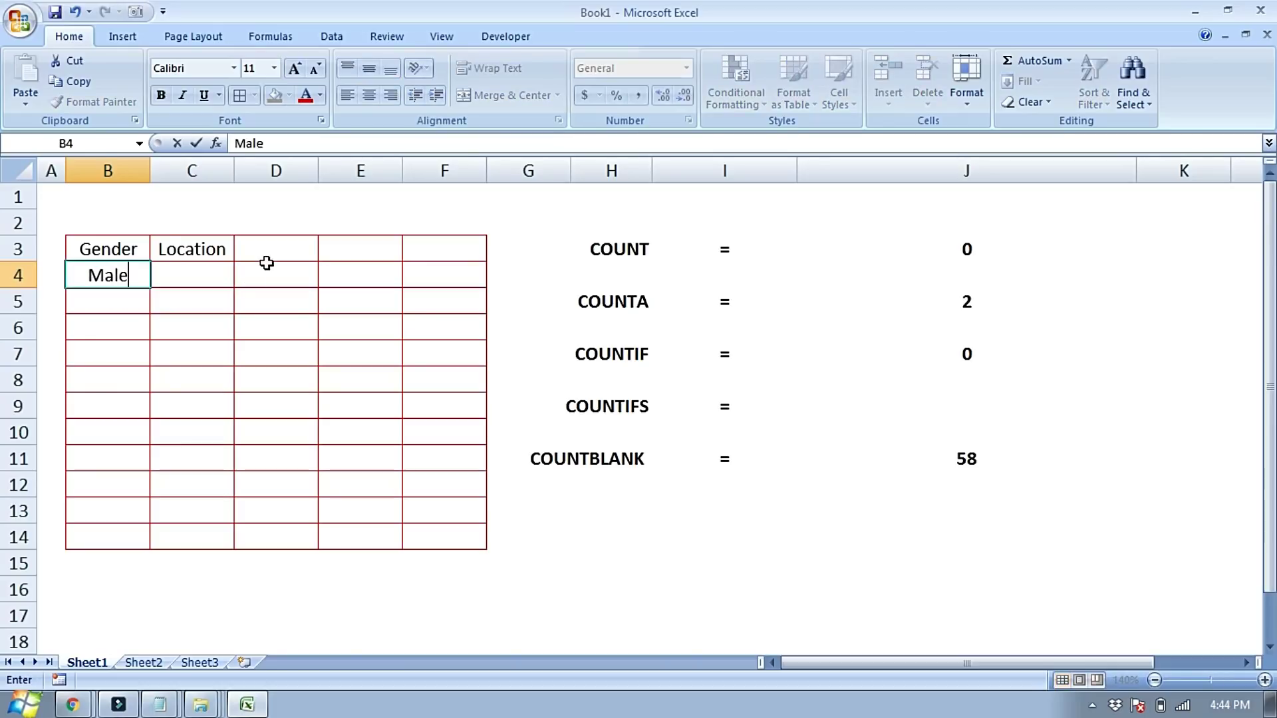
{"action": "key", "text": "Tab"}
{"action": "type", "text": "Delhi"}
{"action": "key", "text": "Return"}
{"action": "type", "text": "Female"}
{"action": "key", "text": "Tab"}
{"action": "type", "text": "U.P."}
- Copy the Male/Female pair down, then add the remaining genders and locations Delhi, Agra, Haridwar and Haryana
{"action": "key", "text": "shift+Tab"}
{"action": "key", "text": "shift+Up"}
{"action": "key", "text": "ctrl+c"}
{"action": "type", "text": "Male Male Female Male Male Female "}
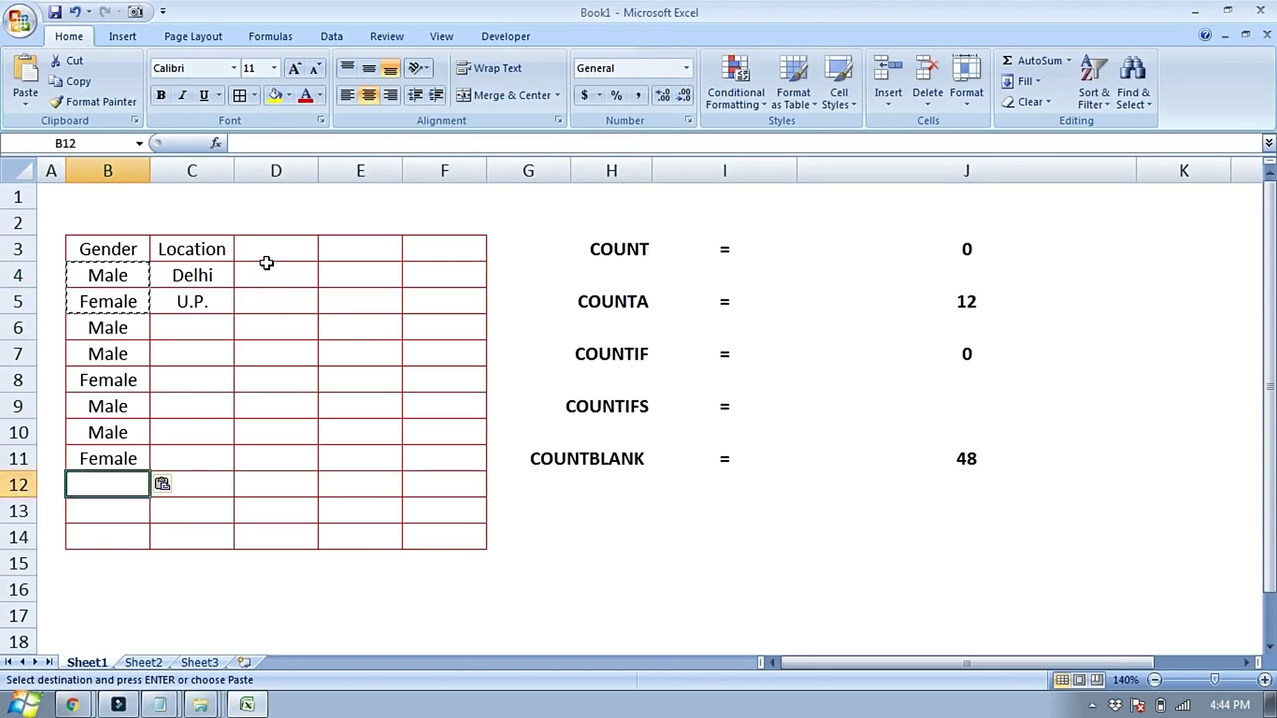
{"action": "type", "text": "Male Male Female Delhi Agra Haridwar Haryana Delhi Agra U.P. Ag"}
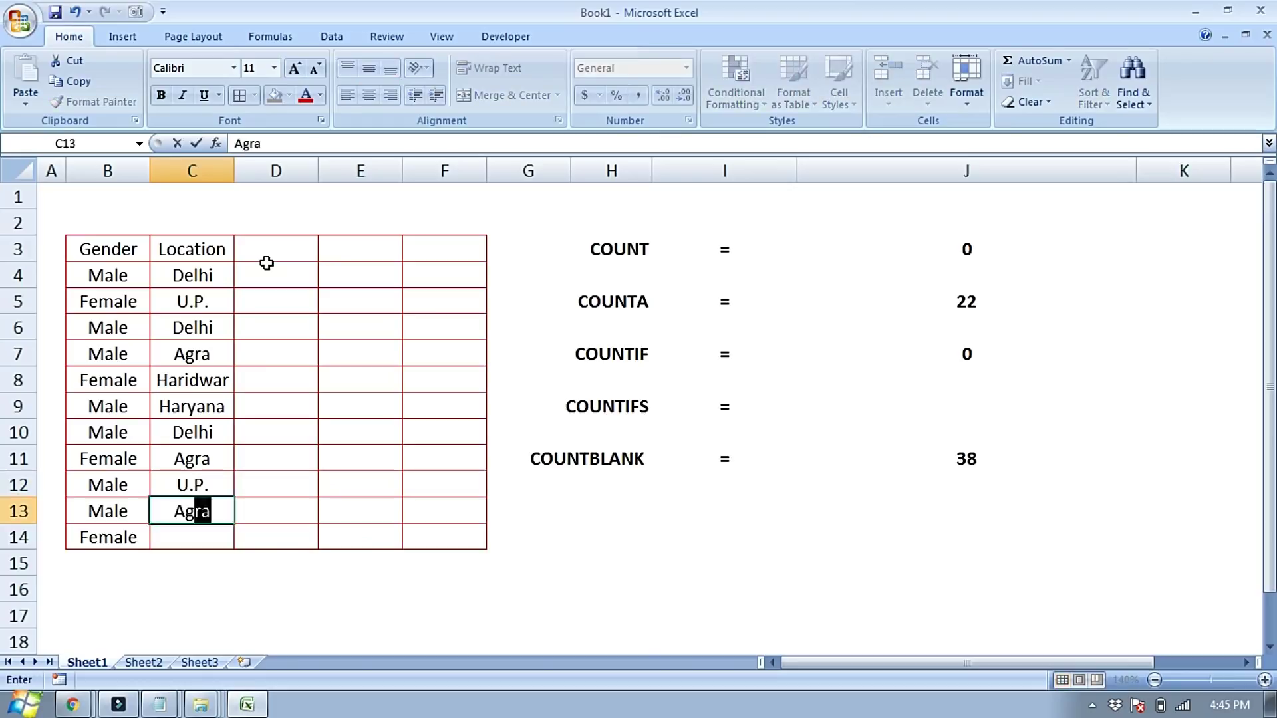
{"action": "type", "text": "ra Haryana"}
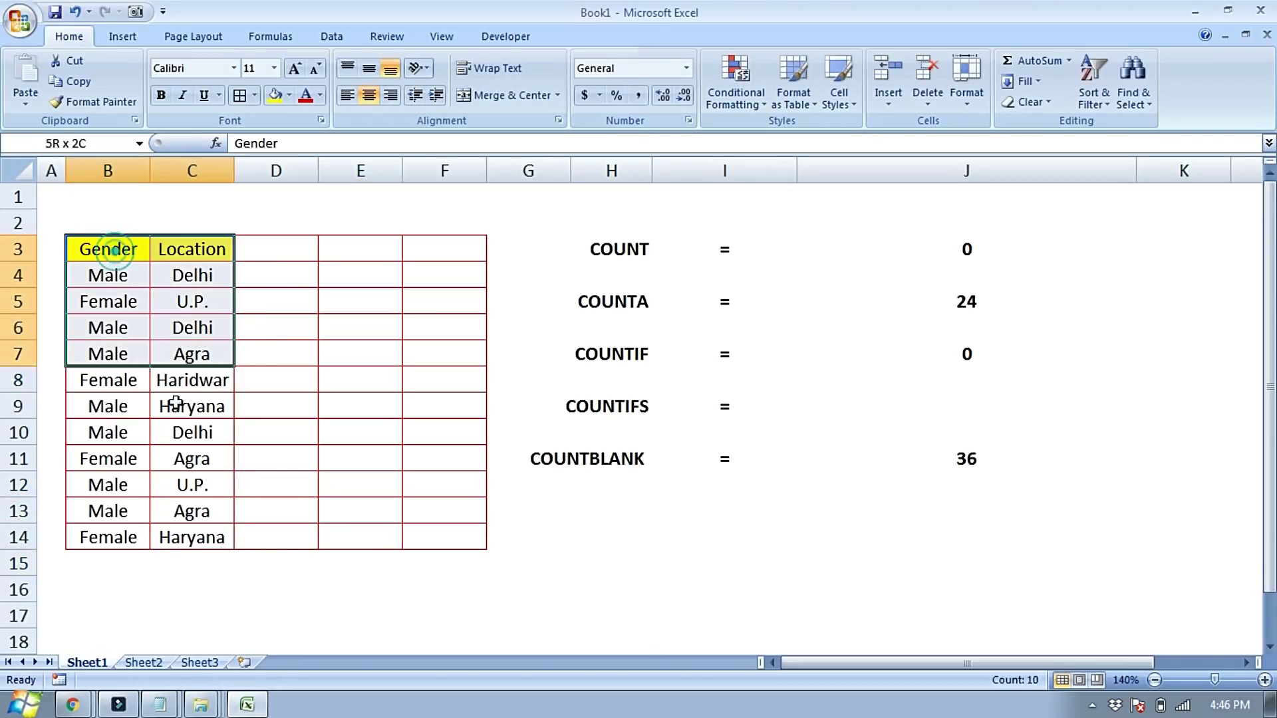
{"action": "left_click_drag", "start_coordinate": [111, 256], "coordinate": [186, 466]}
{"action": "left_click", "coordinate": [866, 404]}
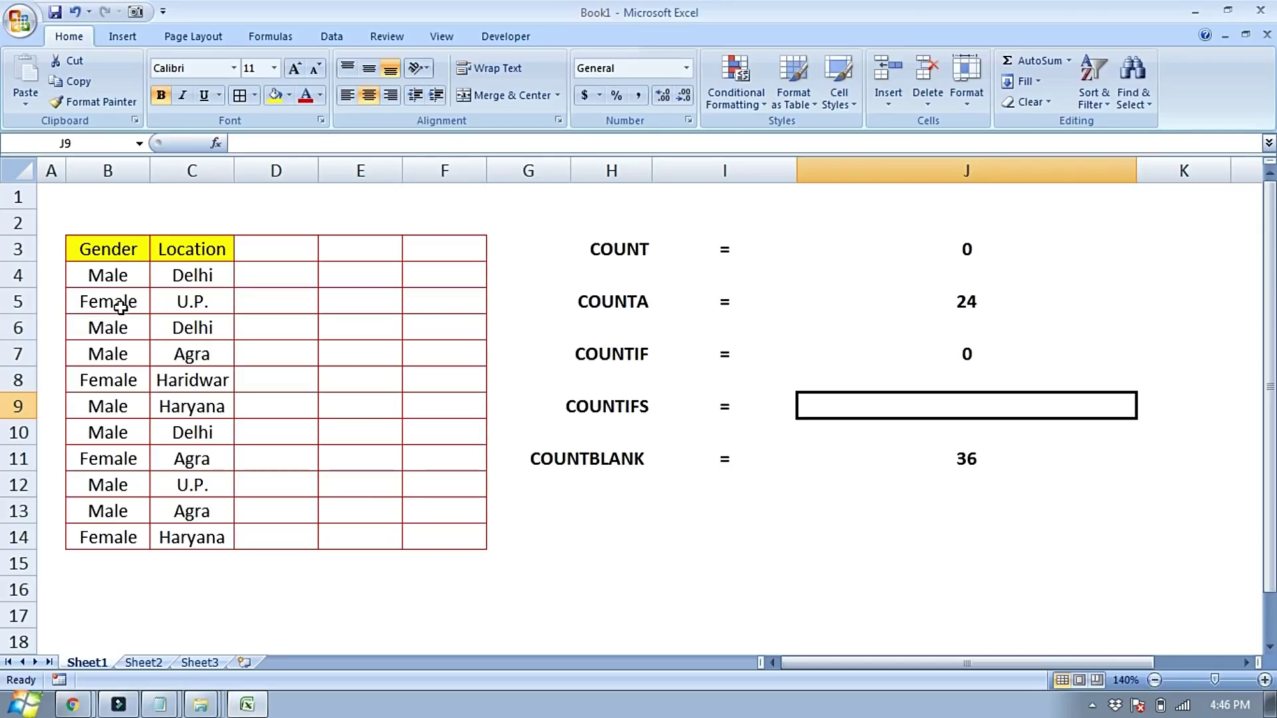
{"action": "left_click", "coordinate": [106, 329]}
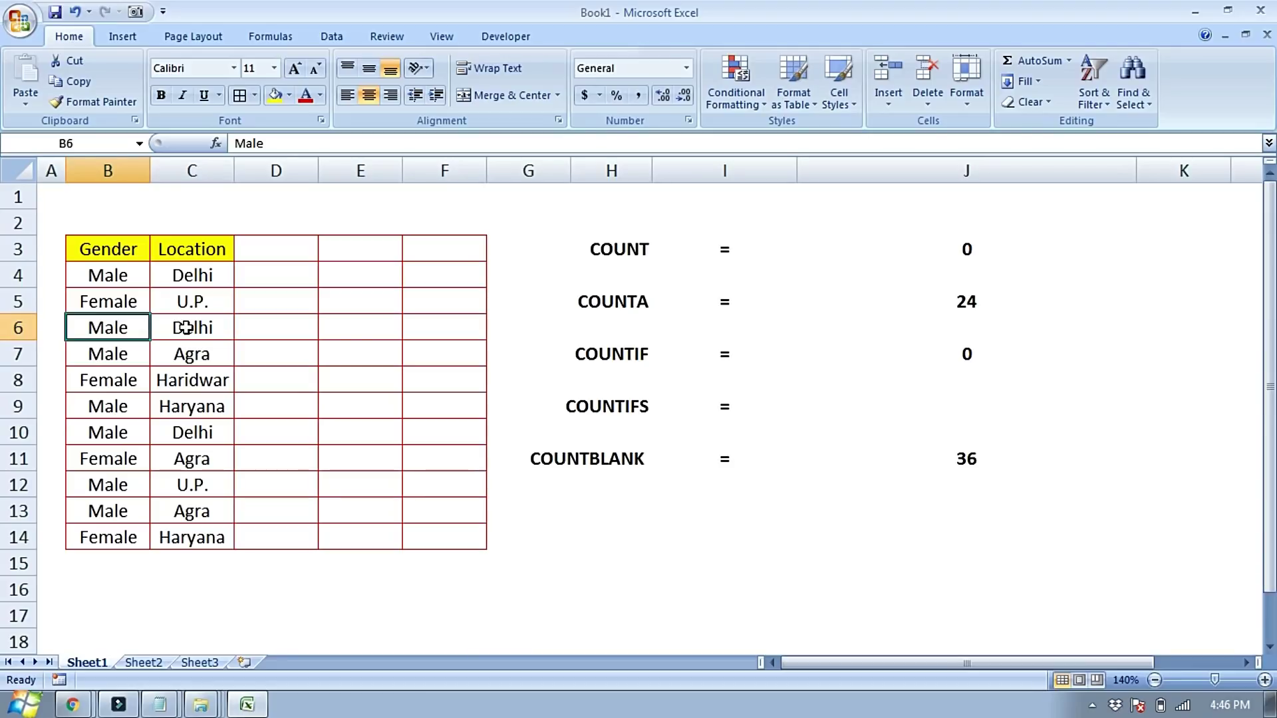
{"action": "left_click", "coordinate": [186, 327]}
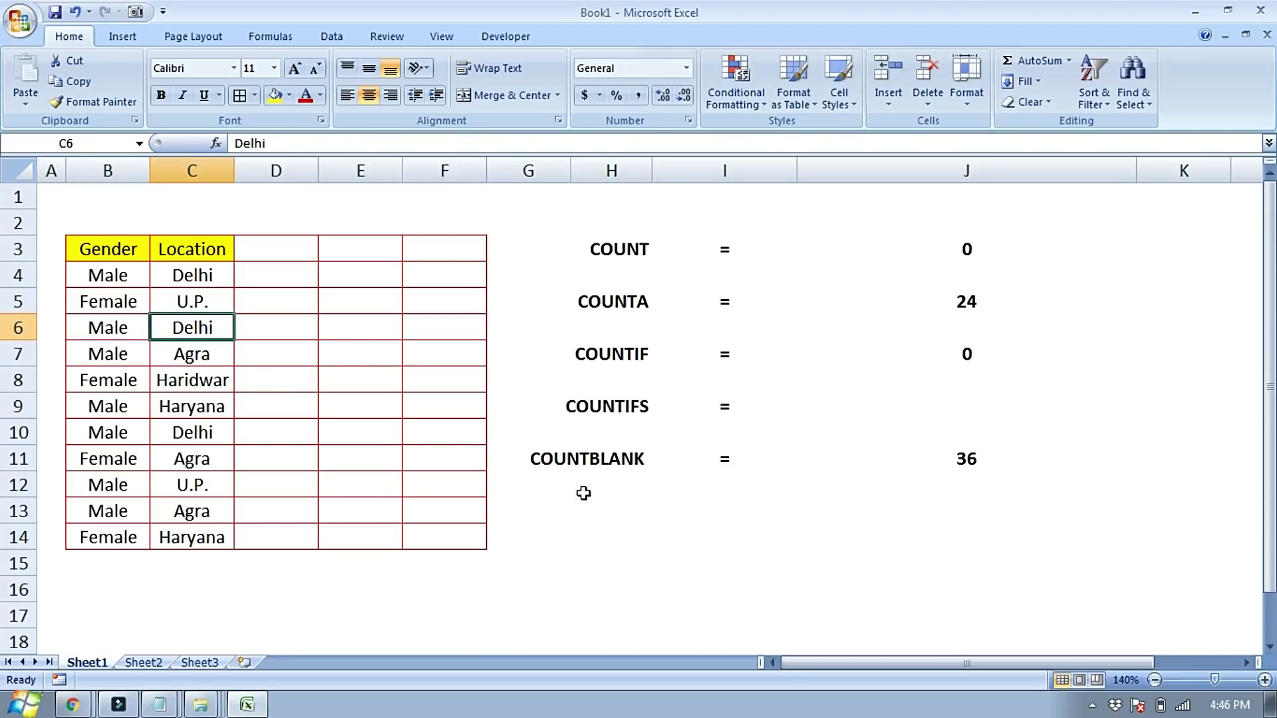
{"action": "left_click", "coordinate": [823, 400]}
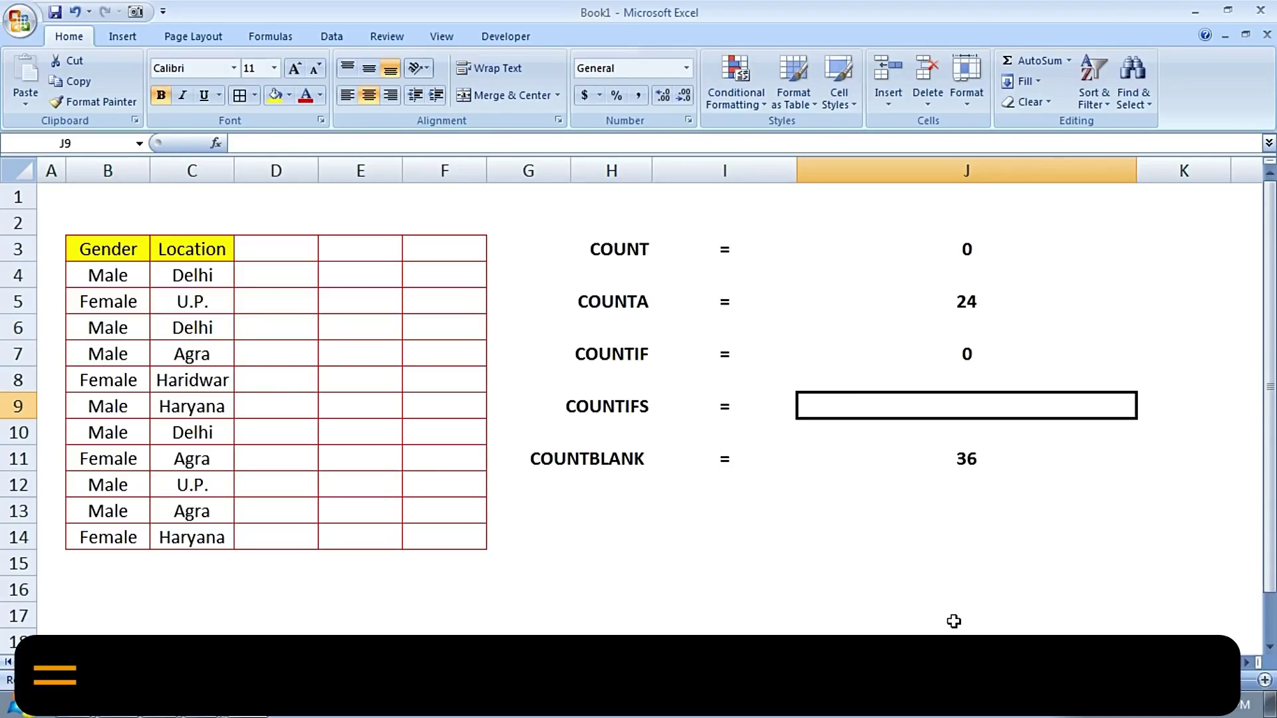
- Enter =COUNTIFS(B4:B14,"Male",C4:C14,"Delhi") in J9
{"action": "type", "text": "=co"}
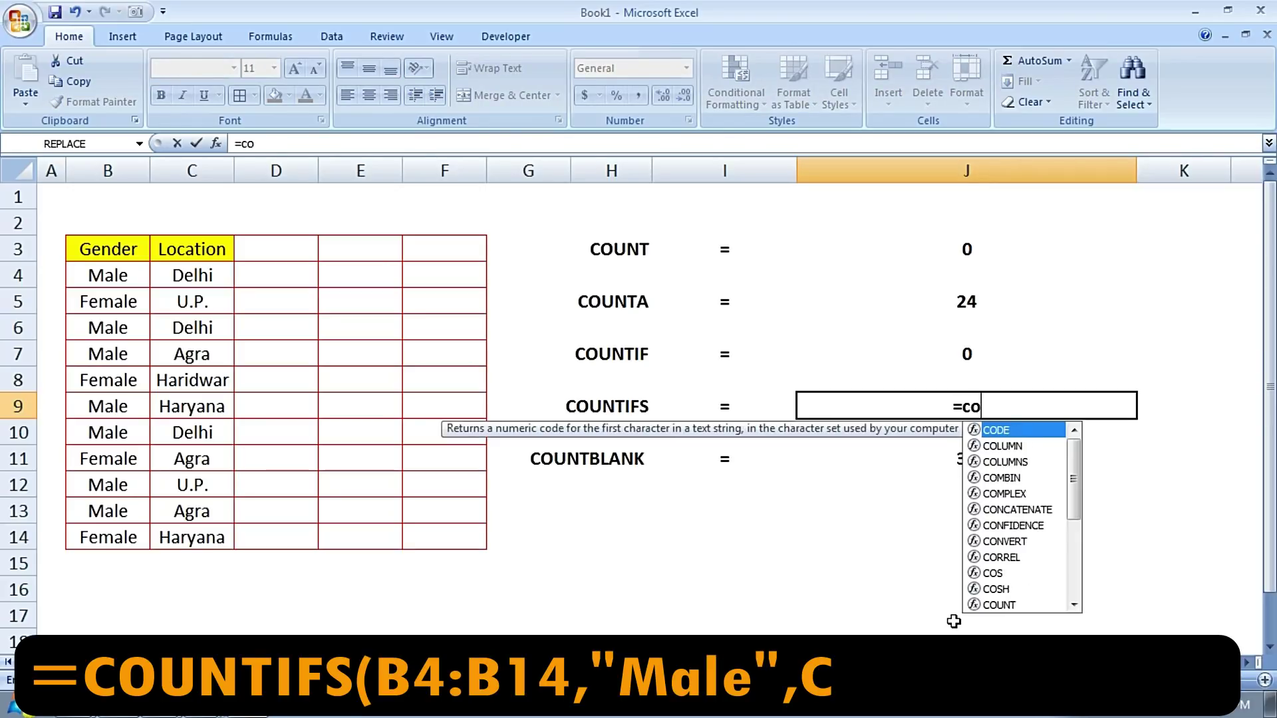
{"action": "type", "text": "untifs("}
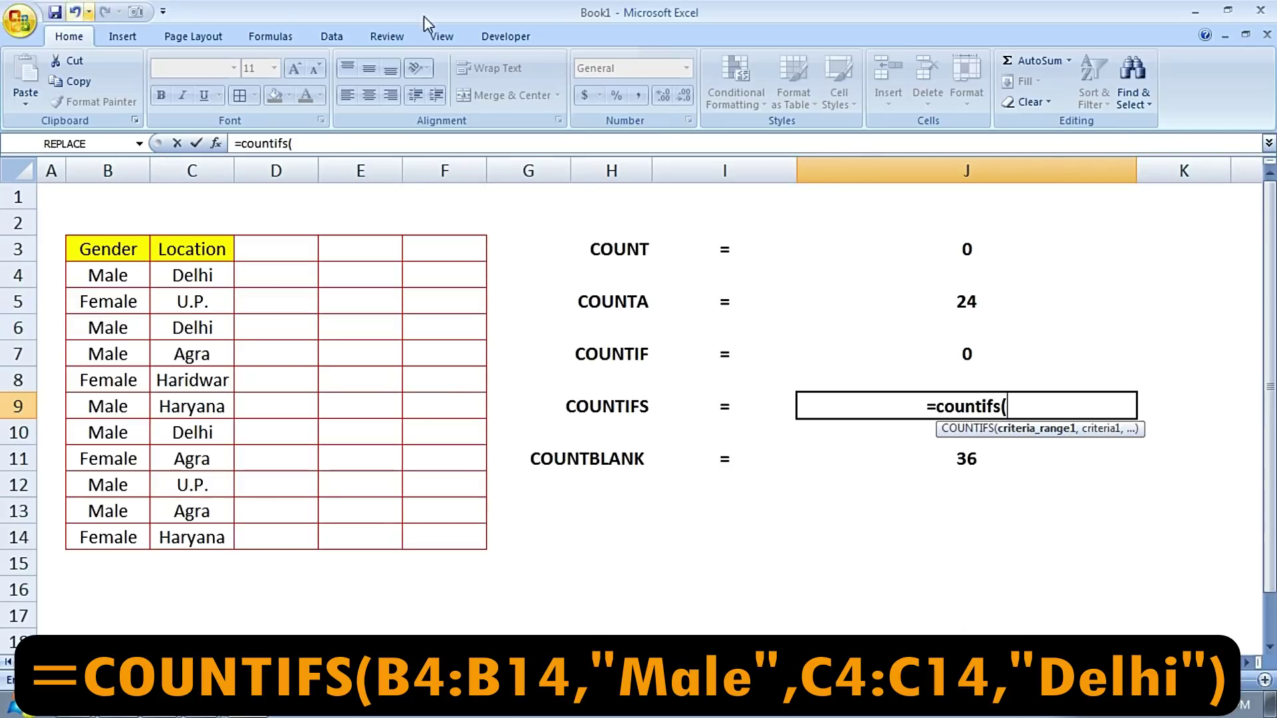
{"action": "mouse_move", "coordinate": [139, 276]}
{"action": "left_mouse_down"}
{"action": "mouse_move", "coordinate": [105, 459]}
{"action": "mouse_move", "coordinate": [133, 528]}
{"action": "mouse_move", "coordinate": [145, 525]}
{"action": "left_mouse_up"}
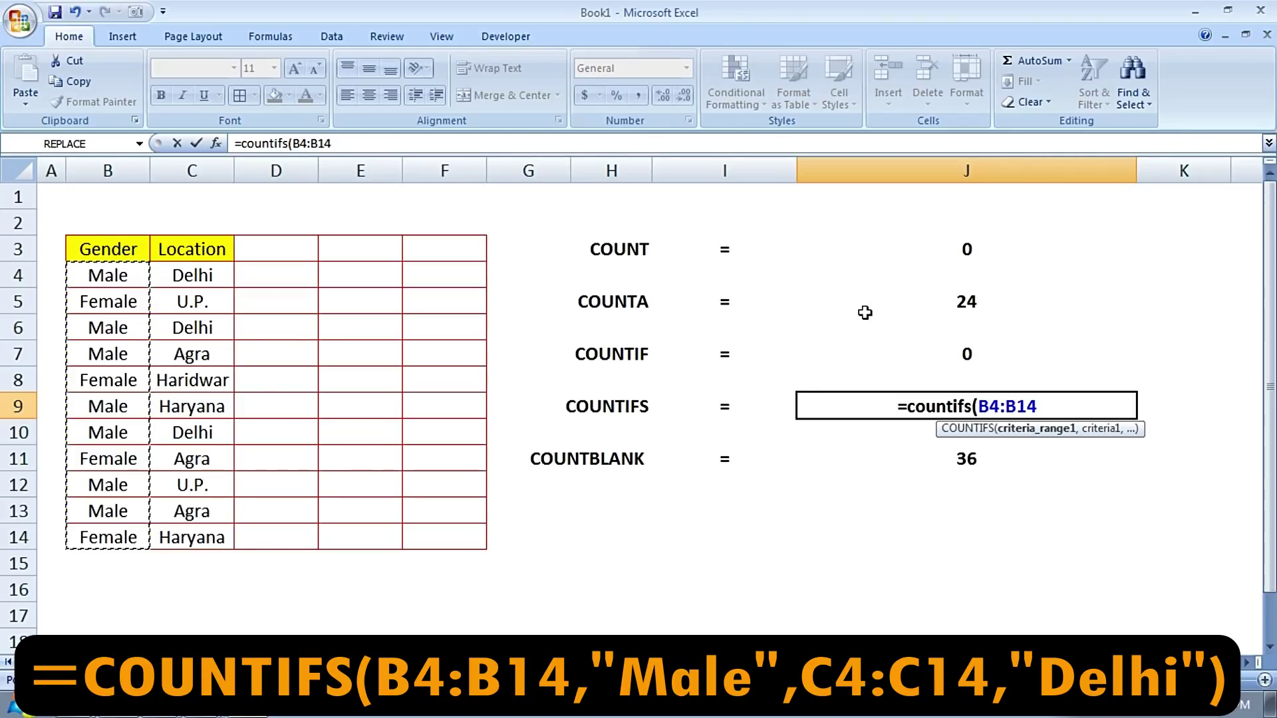
{"action": "type", "text": ","}
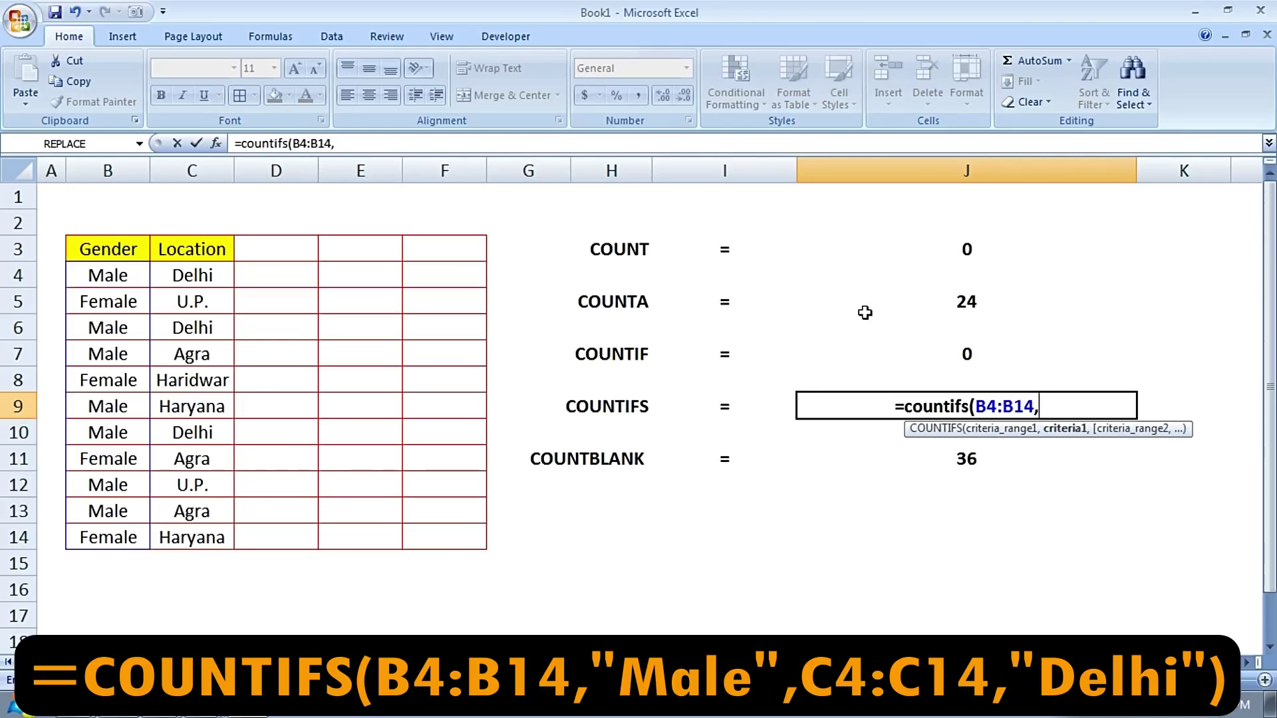
{"action": "type", "text": "\""}
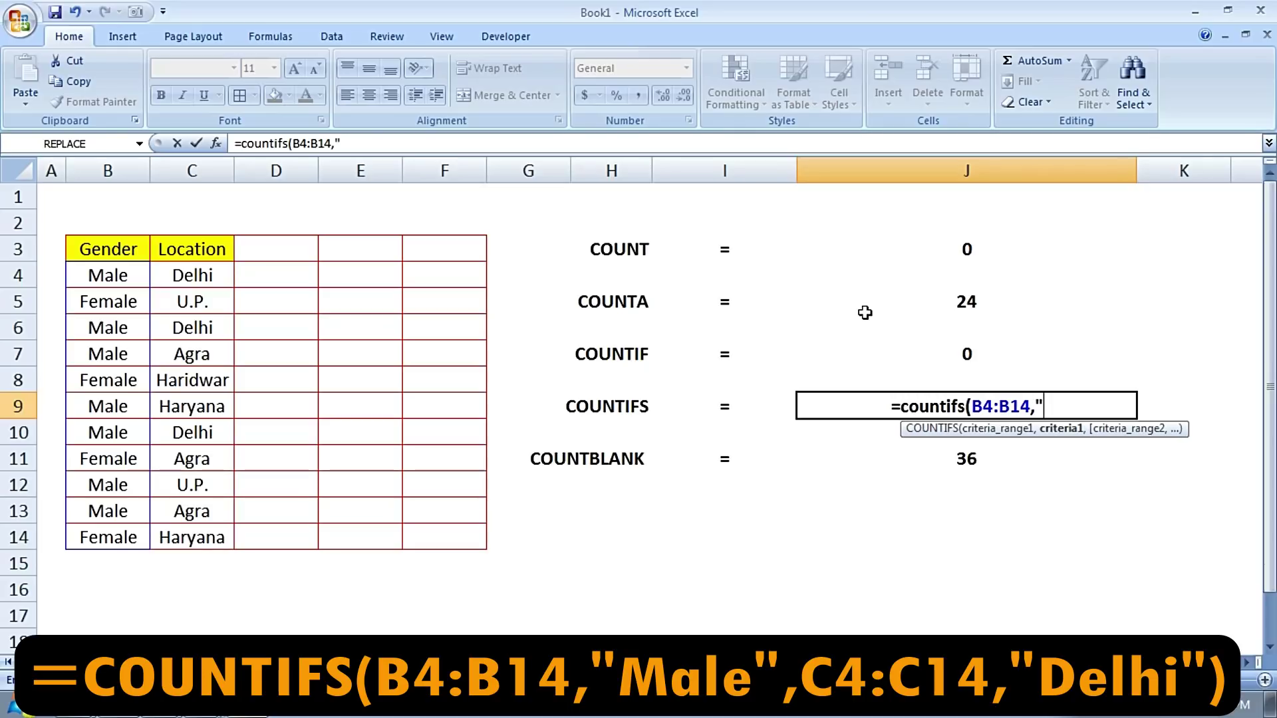
{"action": "type", "text": "Male"}
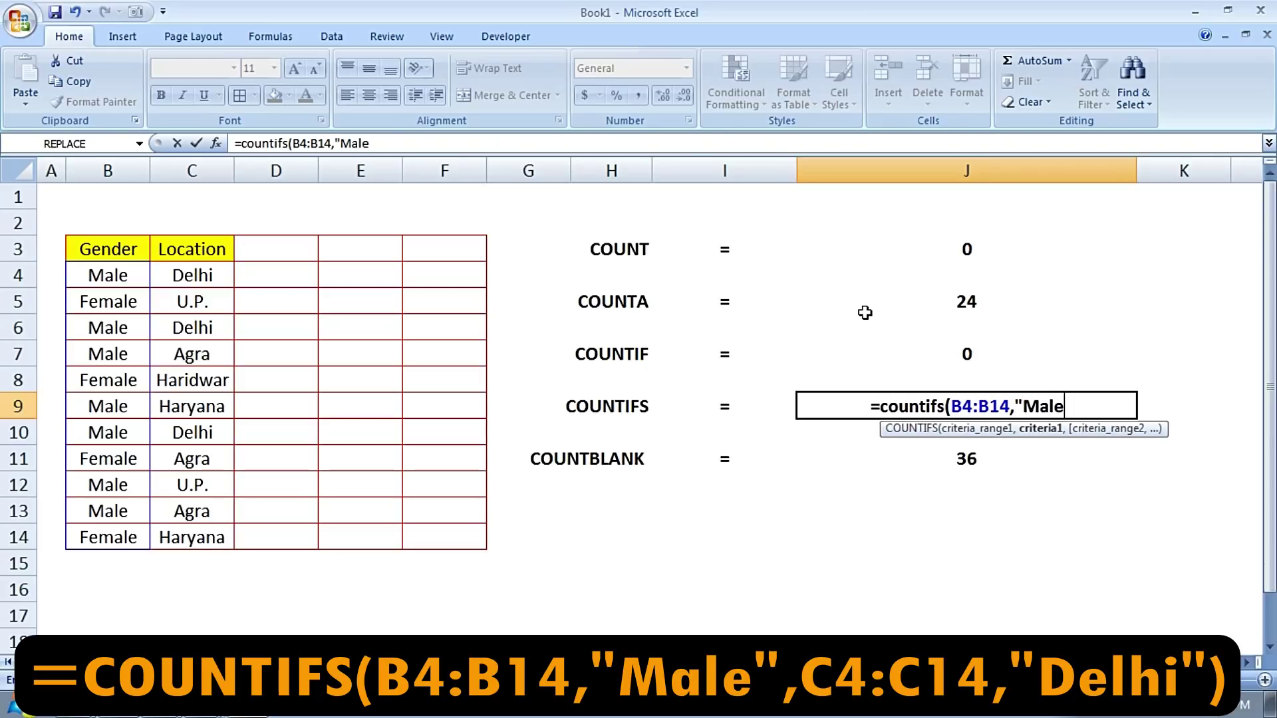
{"action": "type", "text": "\""}
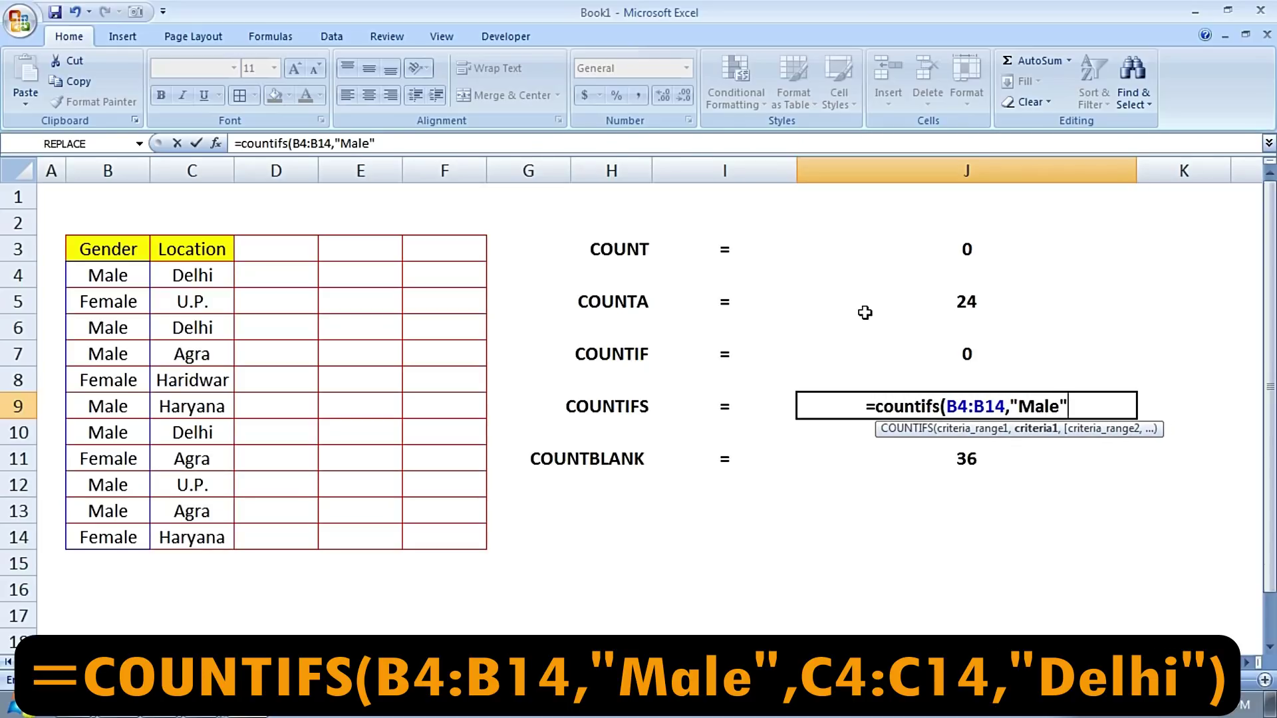
{"action": "type", "text": ","}
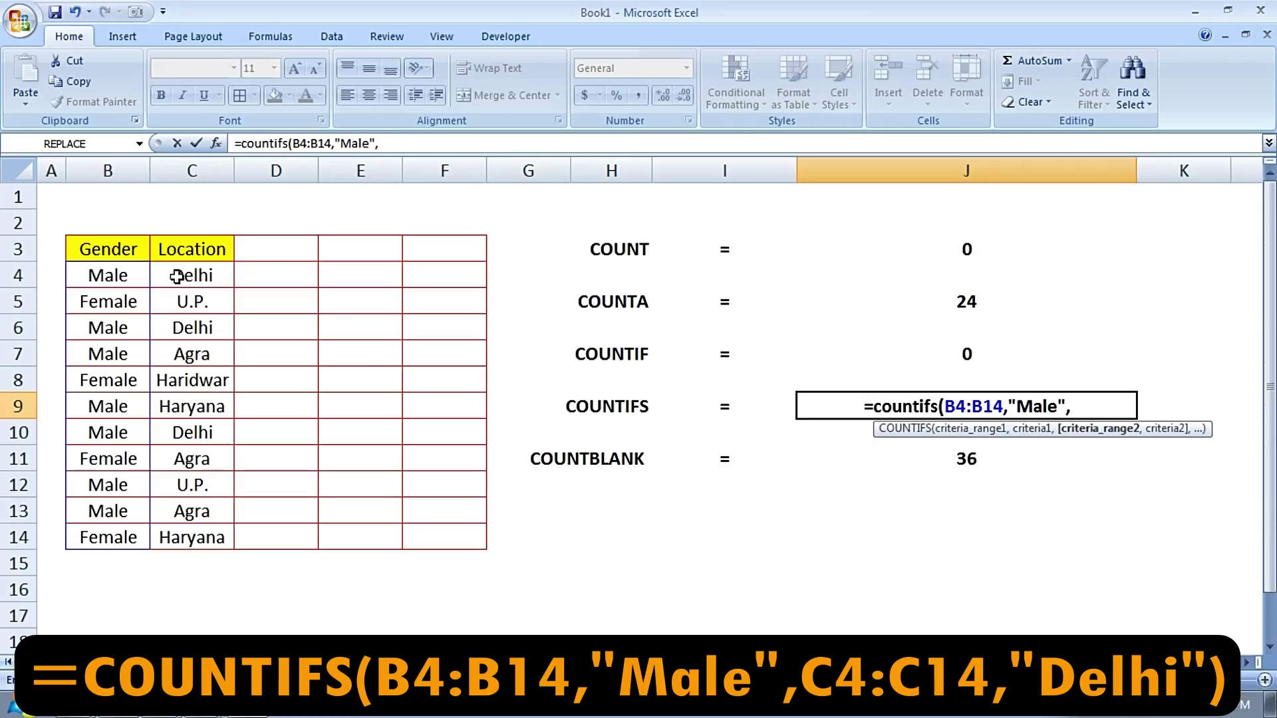
{"action": "left_click_drag", "start_coordinate": [178, 275], "coordinate": [179, 536]}
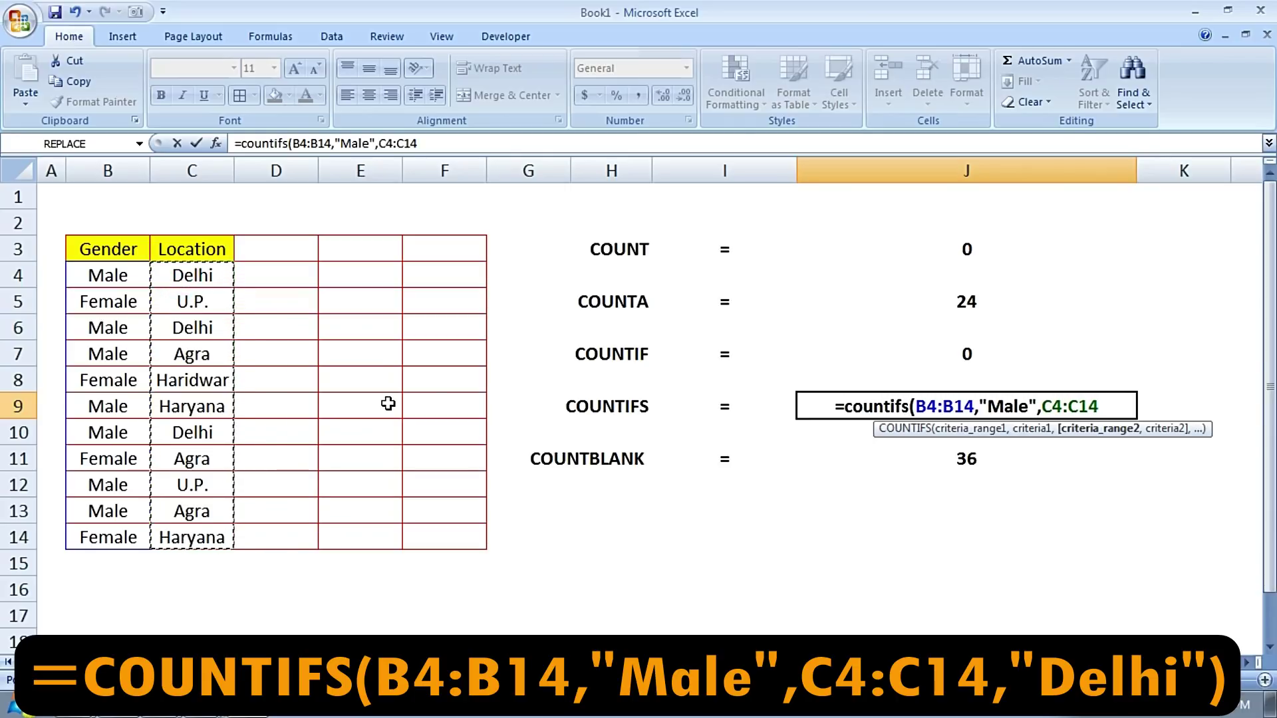
{"action": "type", "text": ","}
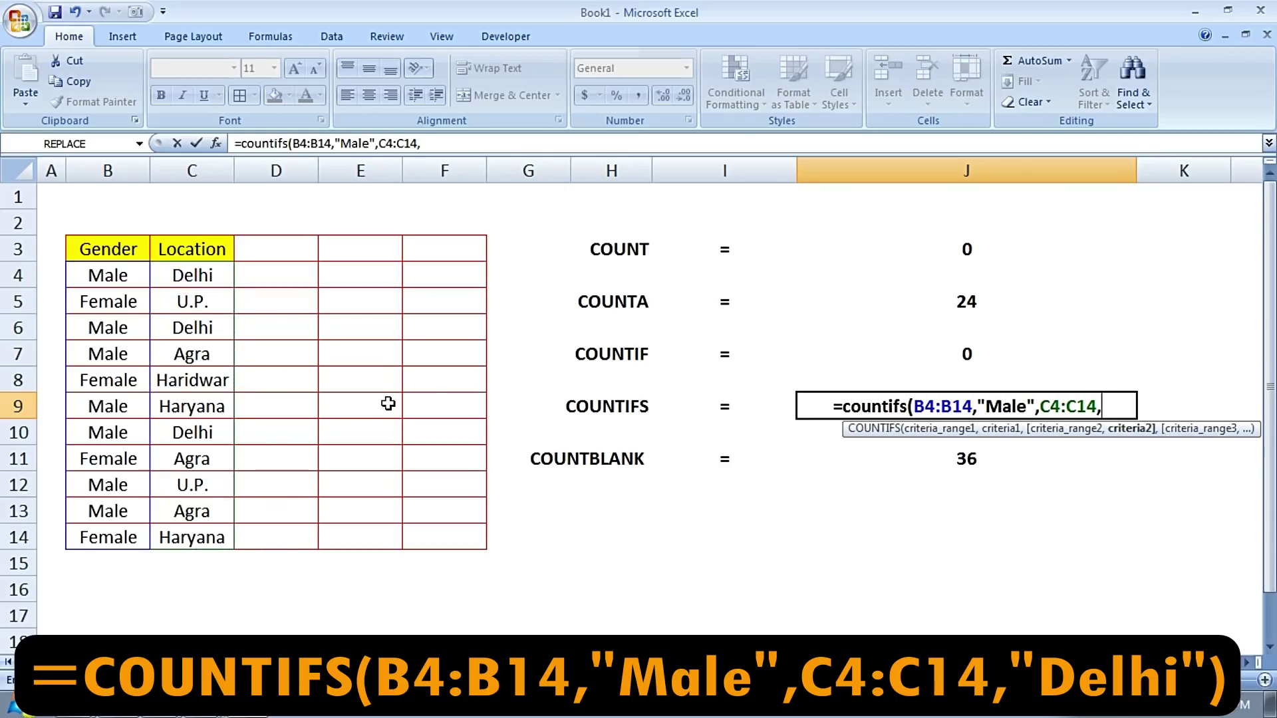
{"action": "type", "text": "\""}
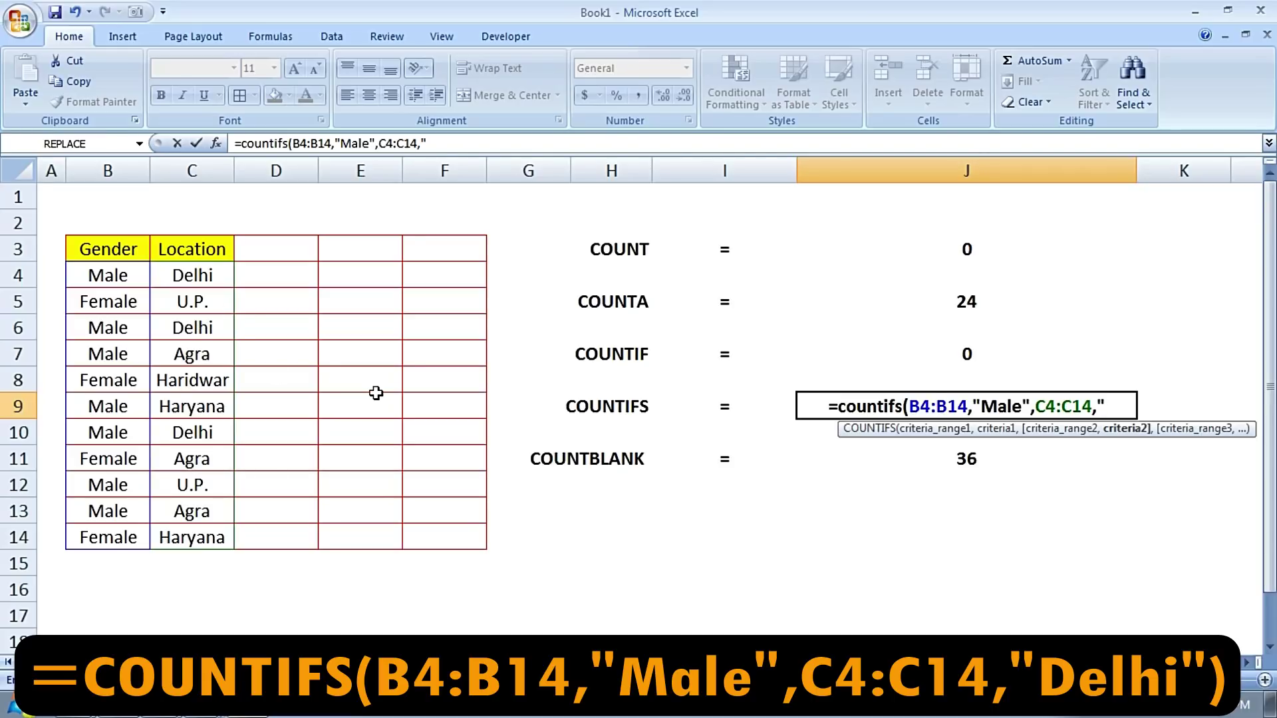
{"action": "type", "text": "Delhi"}
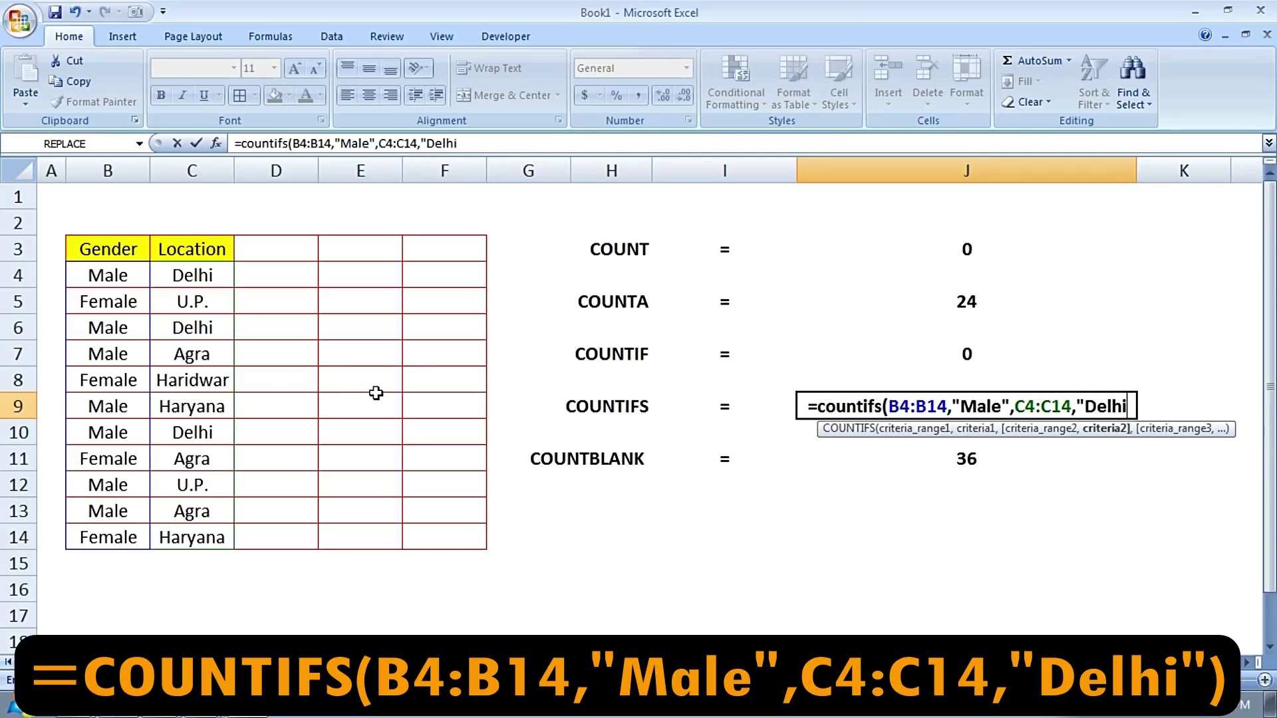
{"action": "type", "text": "\")"}
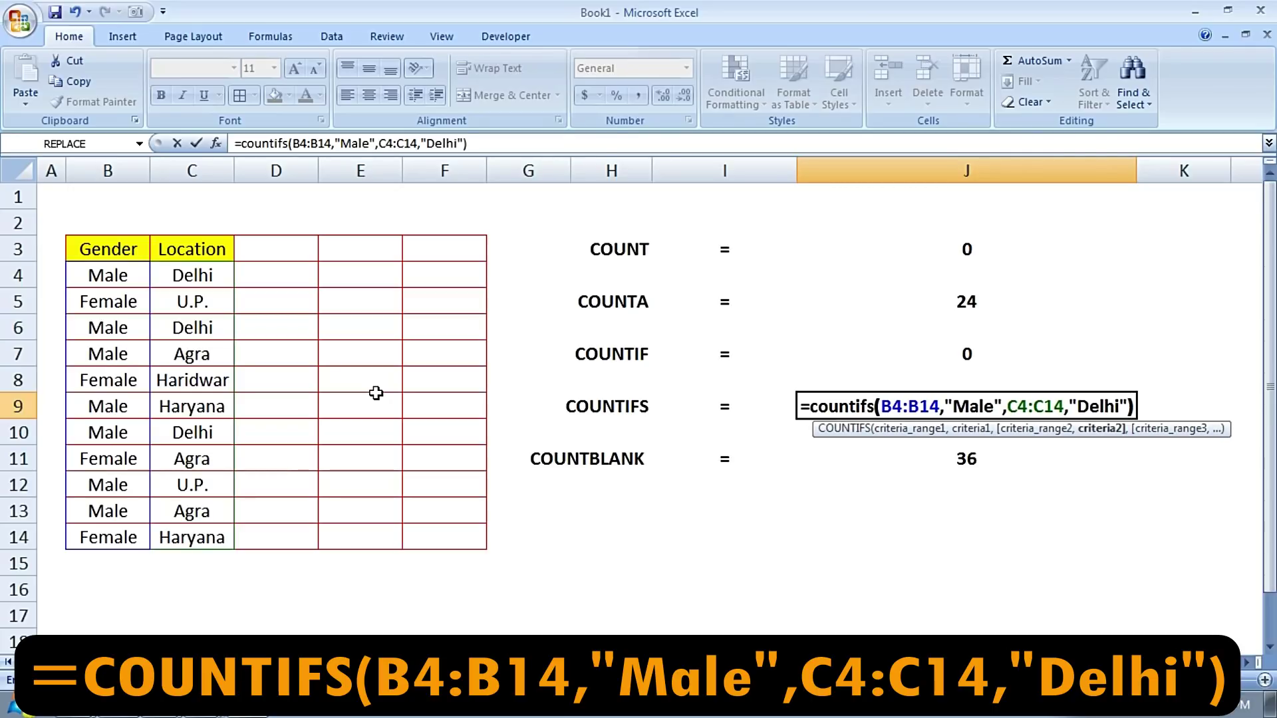
- Commit the COUNTIFS formula, then review its Male and Delhi criteria without changing them
{"action": "key", "text": "Return"}
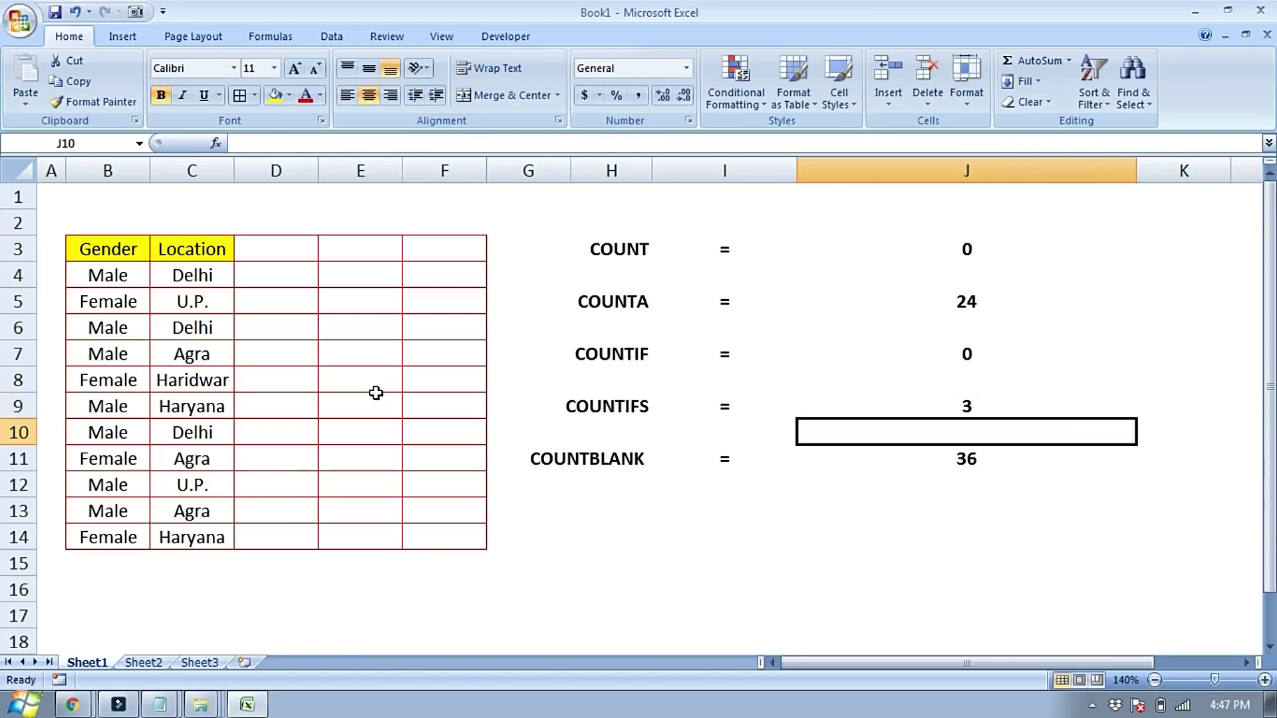
{"action": "double_click", "coordinate": [922, 403]}
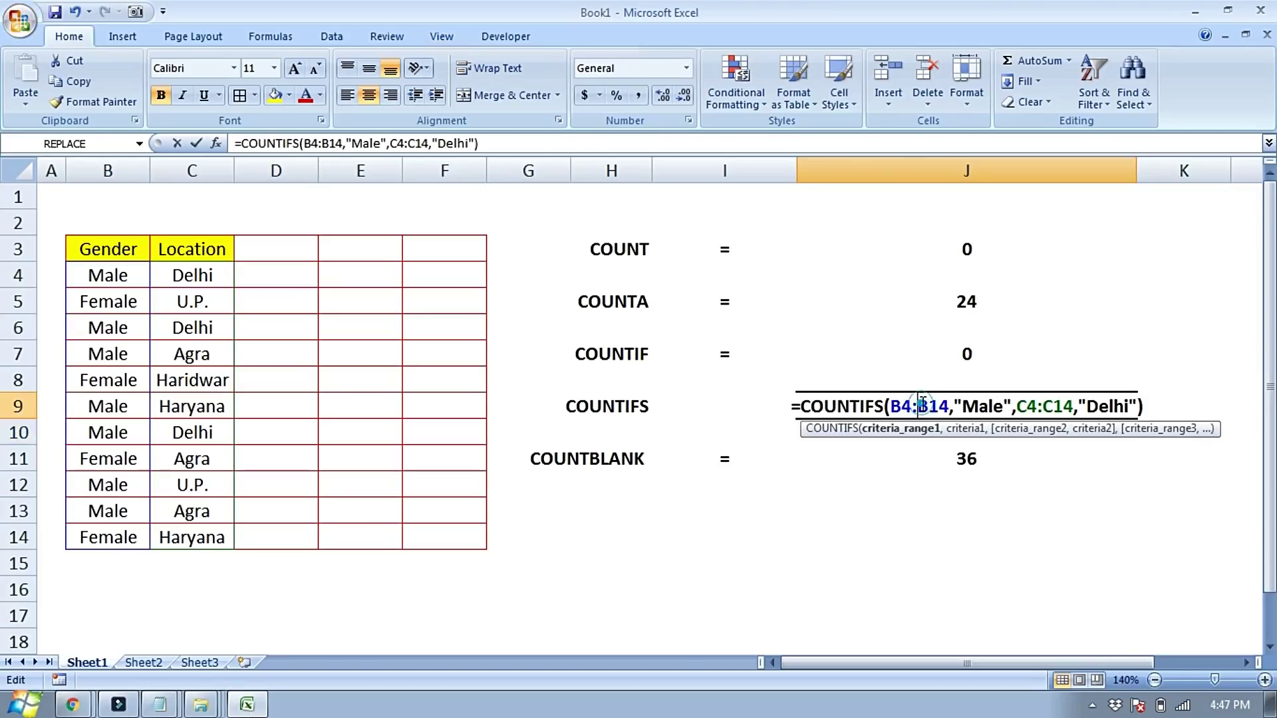
{"action": "double_click", "coordinate": [981, 405]}
{"action": "double_click", "coordinate": [1104, 405]}
{"action": "key", "text": "Escape"}
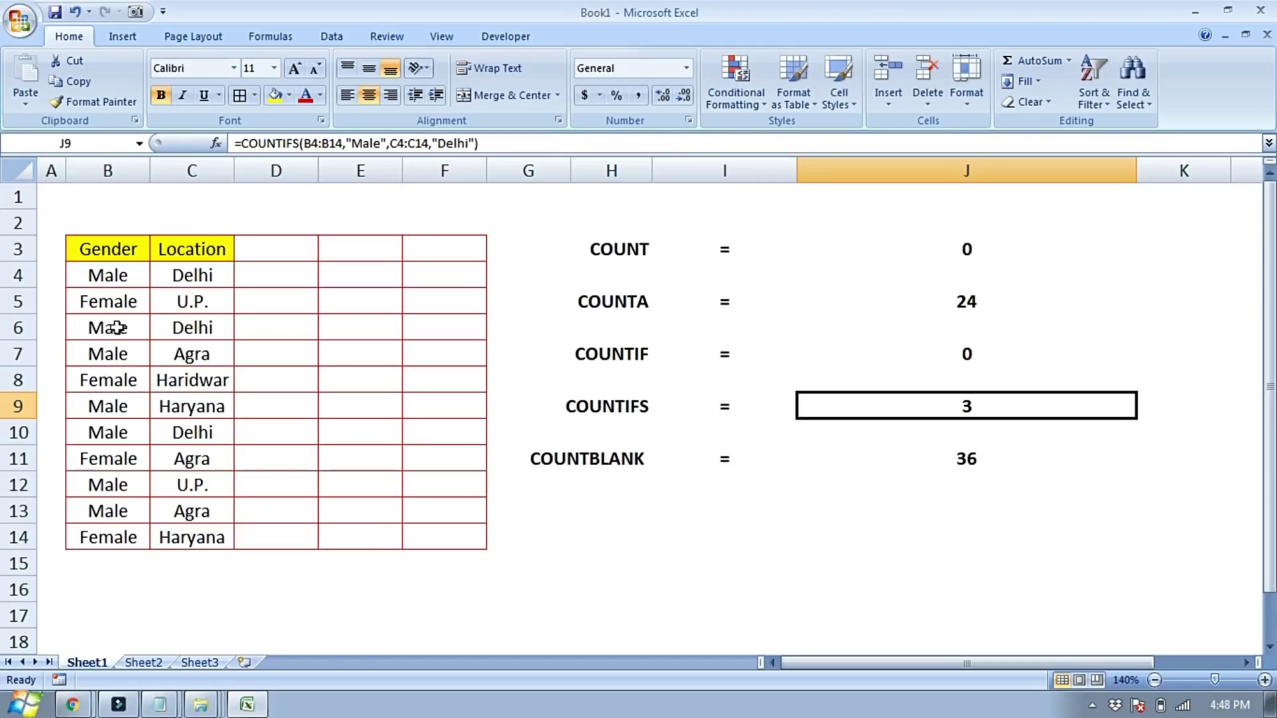
- Fill the Male–Delhi rows B4:C4, B6:C6 and B10:C10 with yellow
{"action": "left_click_drag", "start_coordinate": [122, 280], "coordinate": [173, 276]}
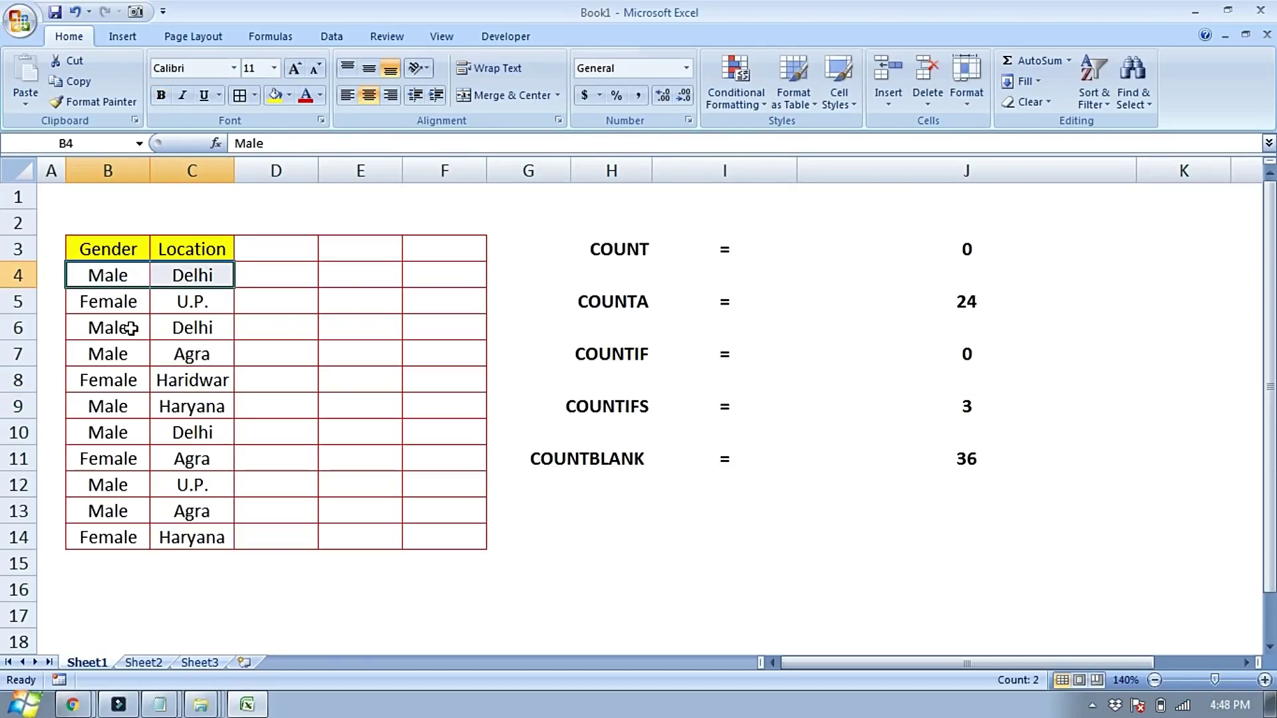
{"action": "left_click_drag", "start_coordinate": [131, 329], "coordinate": [182, 329]}
{"action": "left_click_drag", "start_coordinate": [145, 427], "coordinate": [176, 427]}
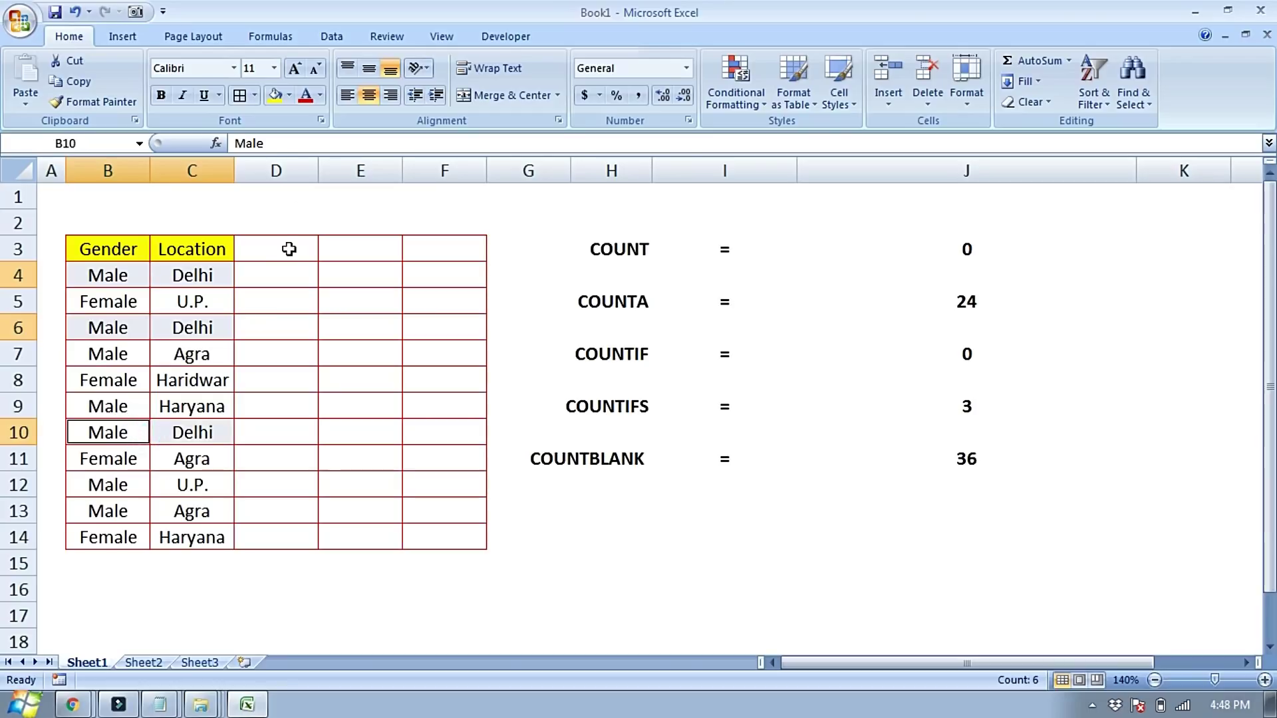
{"action": "left_click", "coordinate": [275, 95]}
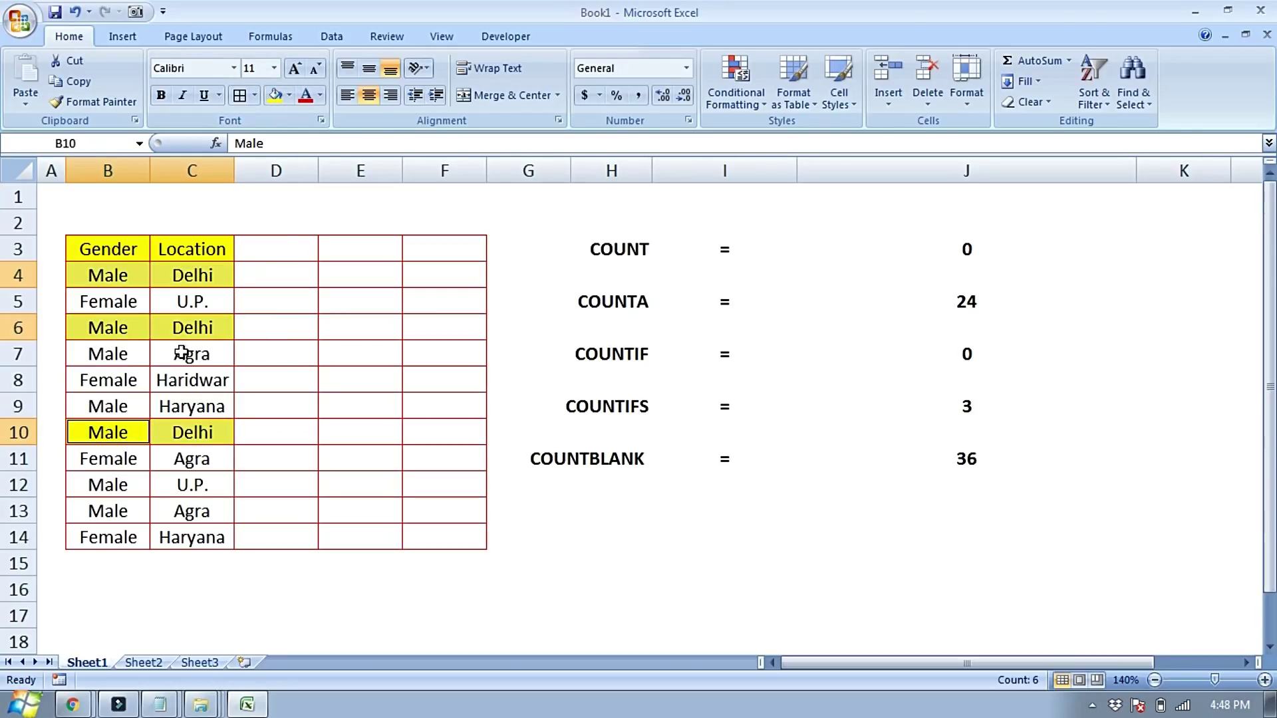
- Check the COUNTIFS result of 3 in J9 and the COUNTBLANK formula in J11
{"action": "left_click", "coordinate": [946, 415]}
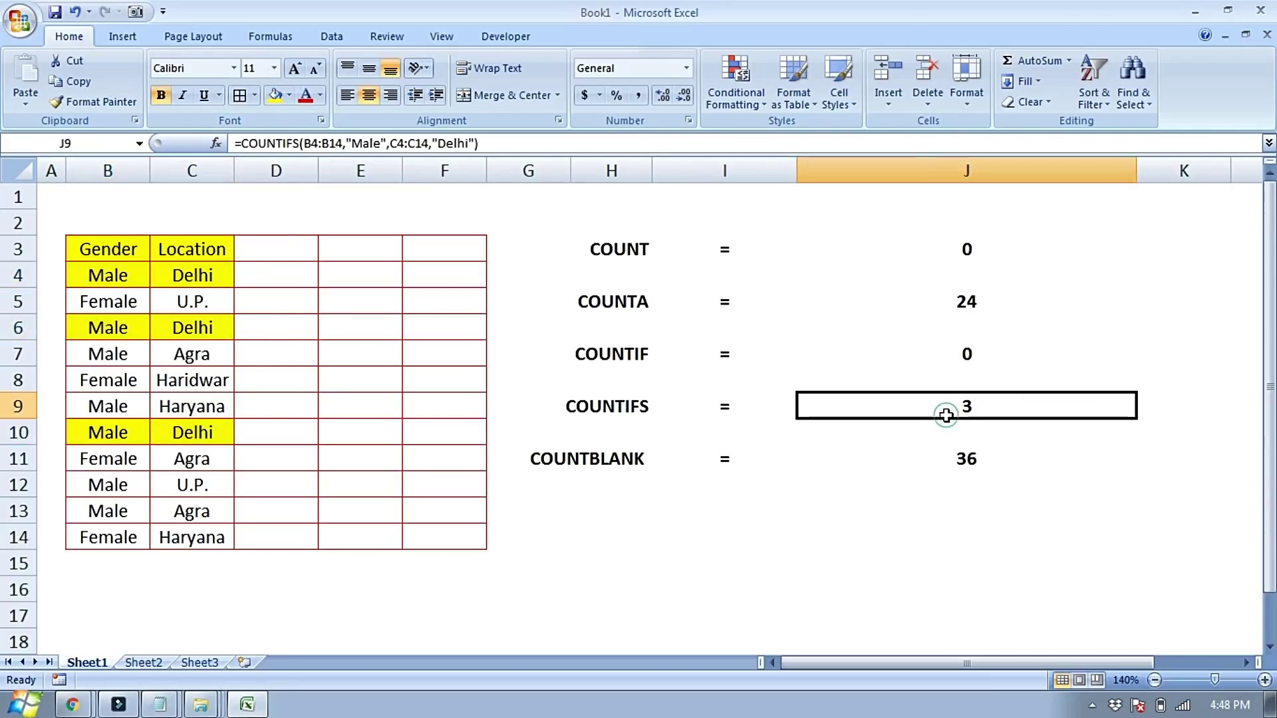
{"action": "left_click", "coordinate": [944, 458]}
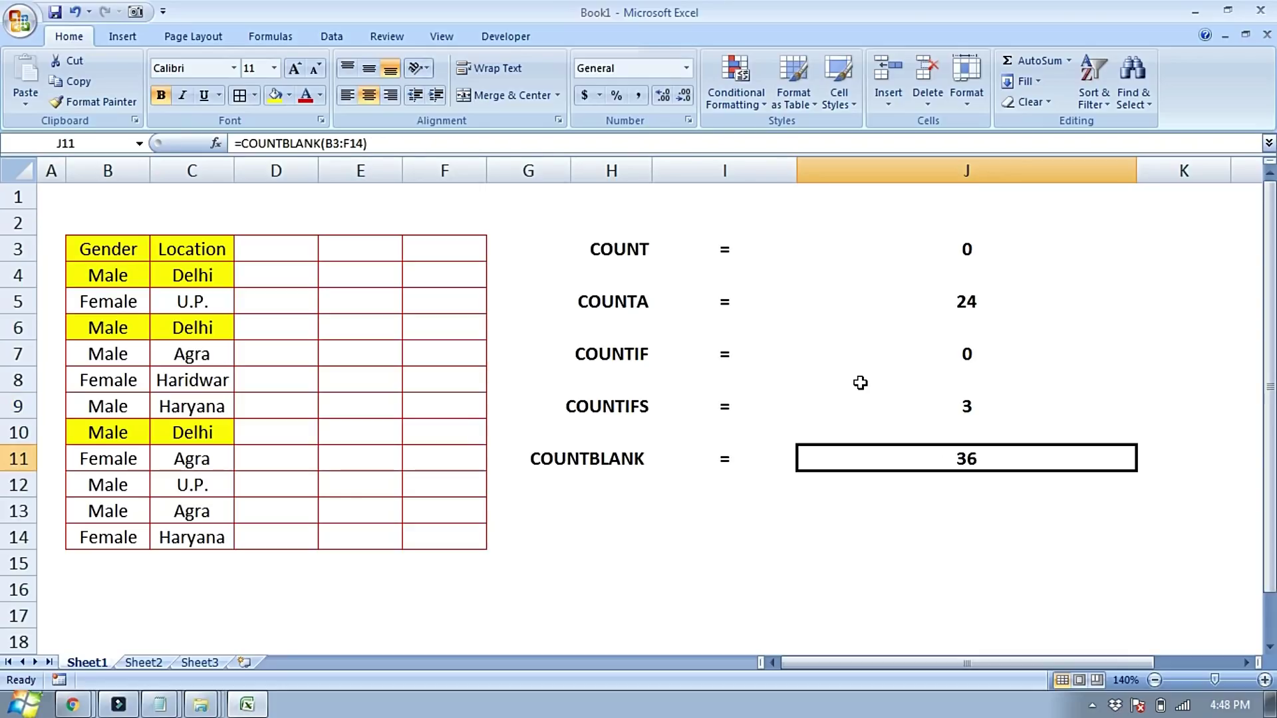
{"action": "left_click", "coordinate": [70, 707]}
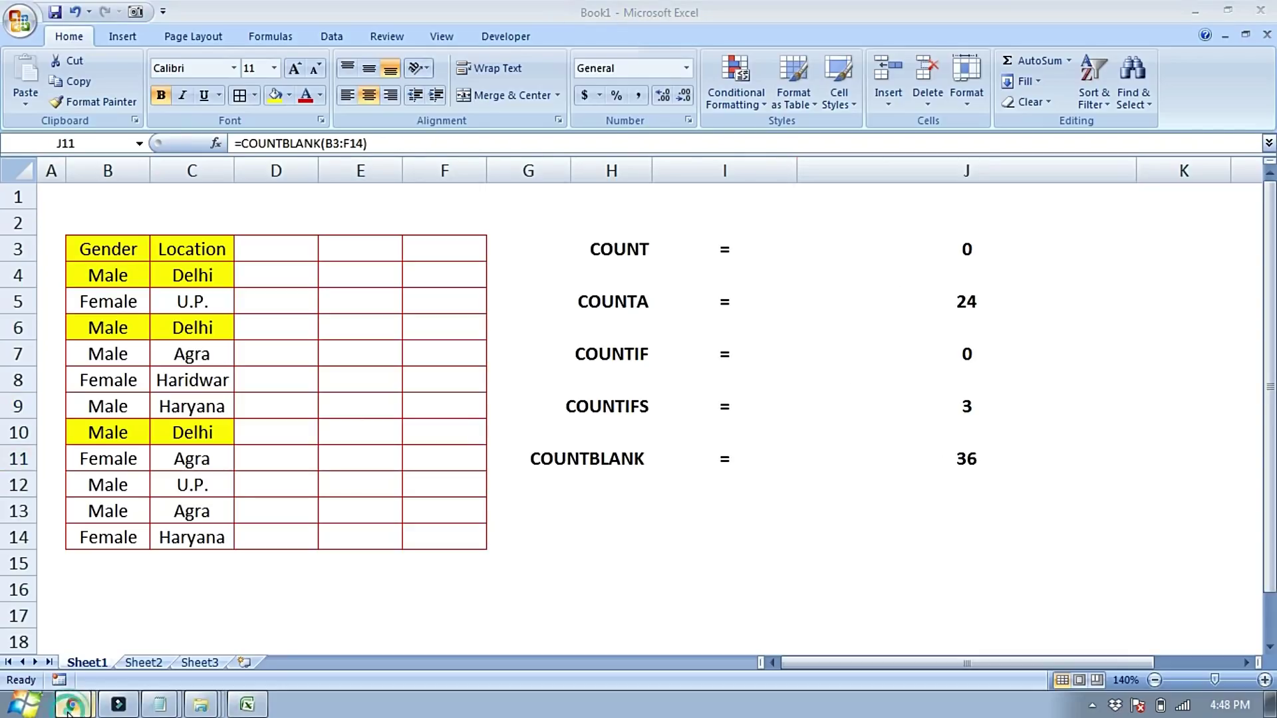
- Bring Chrome forward and browse the Tech Guru Plus channel's Videos page of Excel tutorials
{"action": "left_click", "coordinate": [125, 632]}
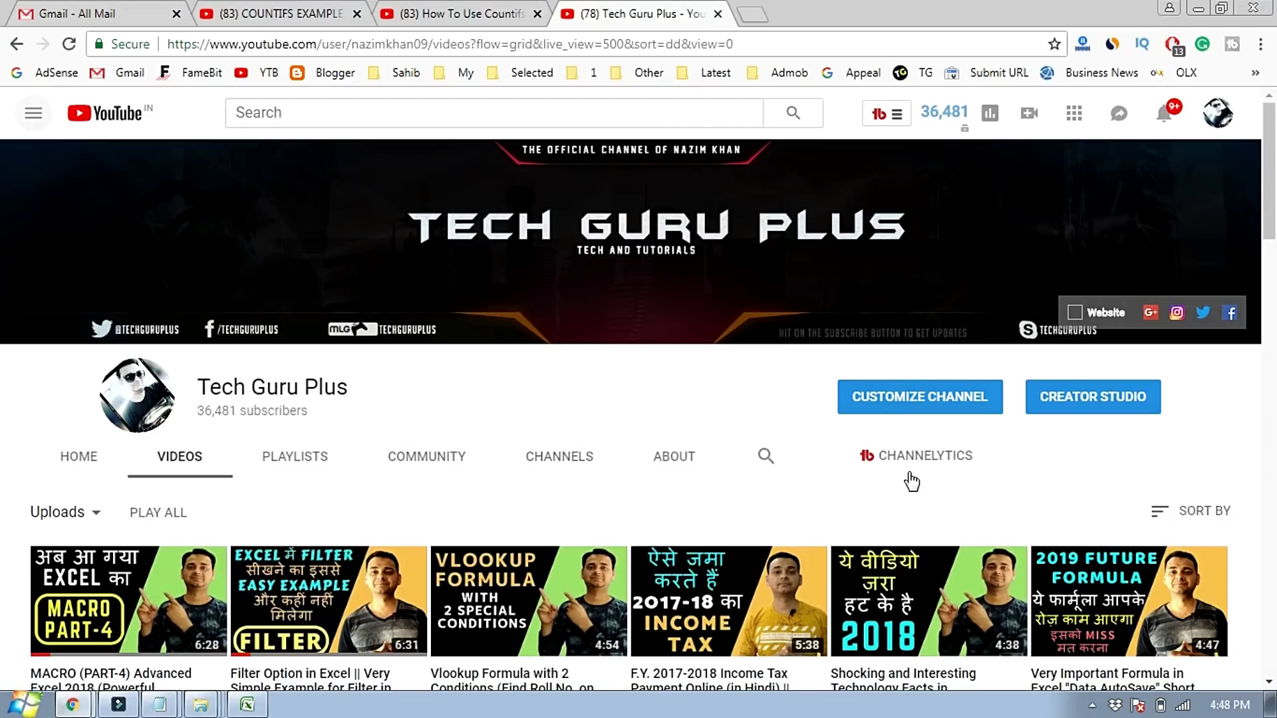
{"action": "scroll", "coordinate": [822, 565], "scroll_direction": "down", "scroll_amount": 4}
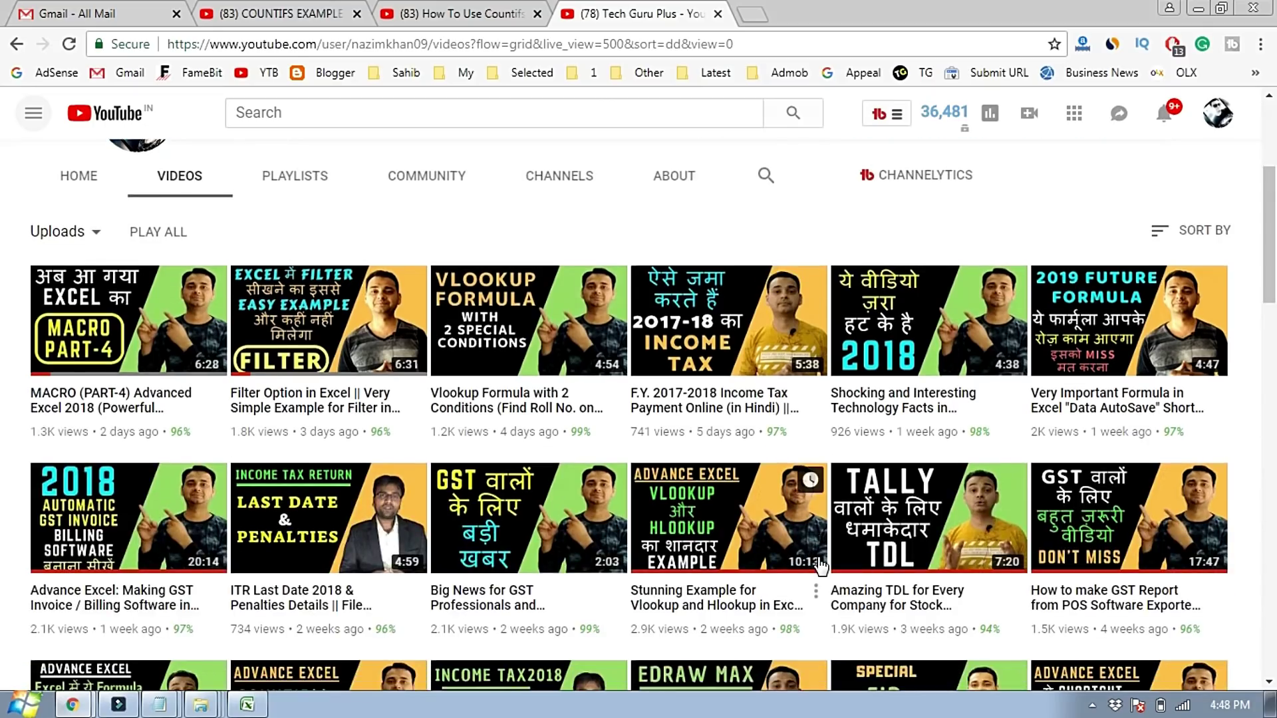
{"action": "scroll", "coordinate": [823, 565], "scroll_direction": "down", "scroll_amount": 5}
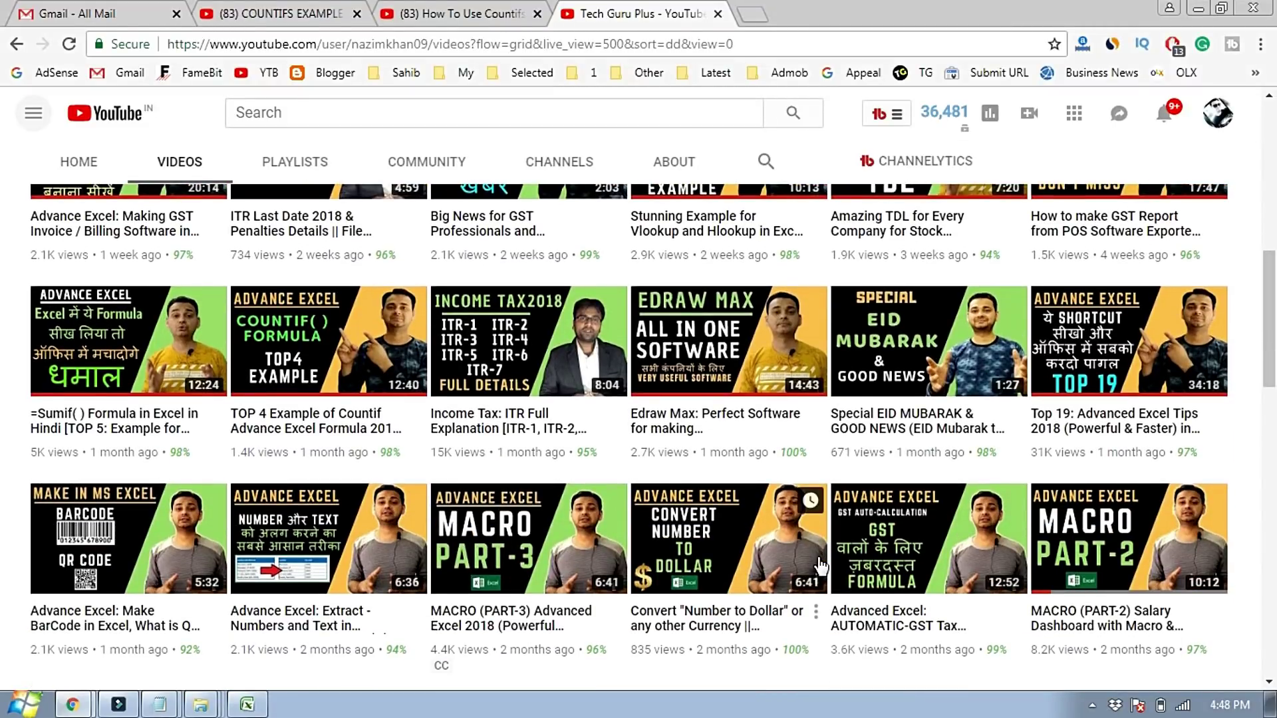
{"action": "scroll", "coordinate": [822, 565], "scroll_direction": "up", "scroll_amount": 5}
{"action": "scroll", "coordinate": [823, 565], "scroll_direction": "up", "scroll_amount": 3}
{"action": "scroll", "coordinate": [822, 566], "scroll_direction": "up", "scroll_amount": 4}
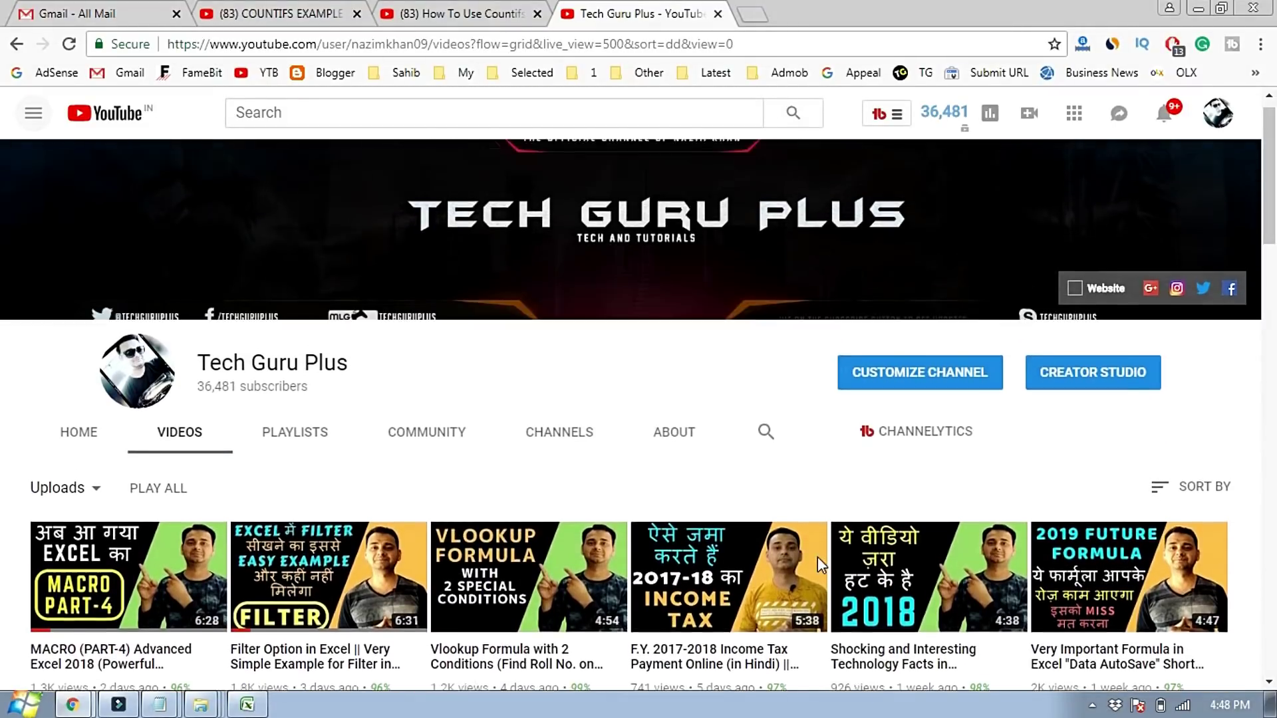